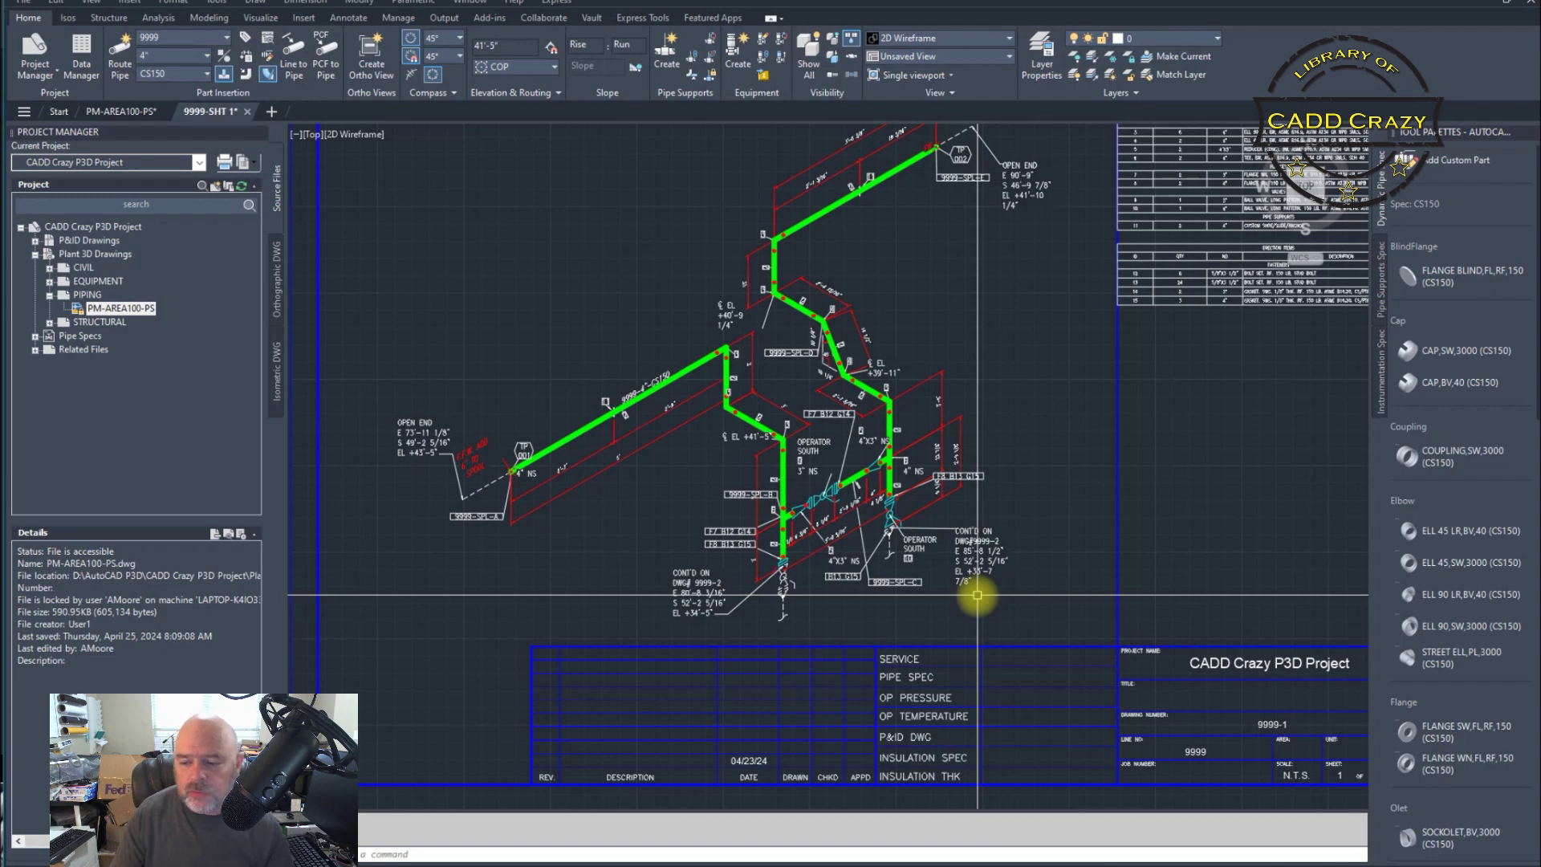
Inspect the title block fields of the 9999-SHT 1 isometric, and close that drawing without saving changes.
mouse_move(943, 683)
middle_mouse_down()
mouse_move(918, 644)
mouse_move(781, 623)
middle_mouse_up()
scroll(881, 623, "up", 5)
scroll(881, 623, "down", 4)
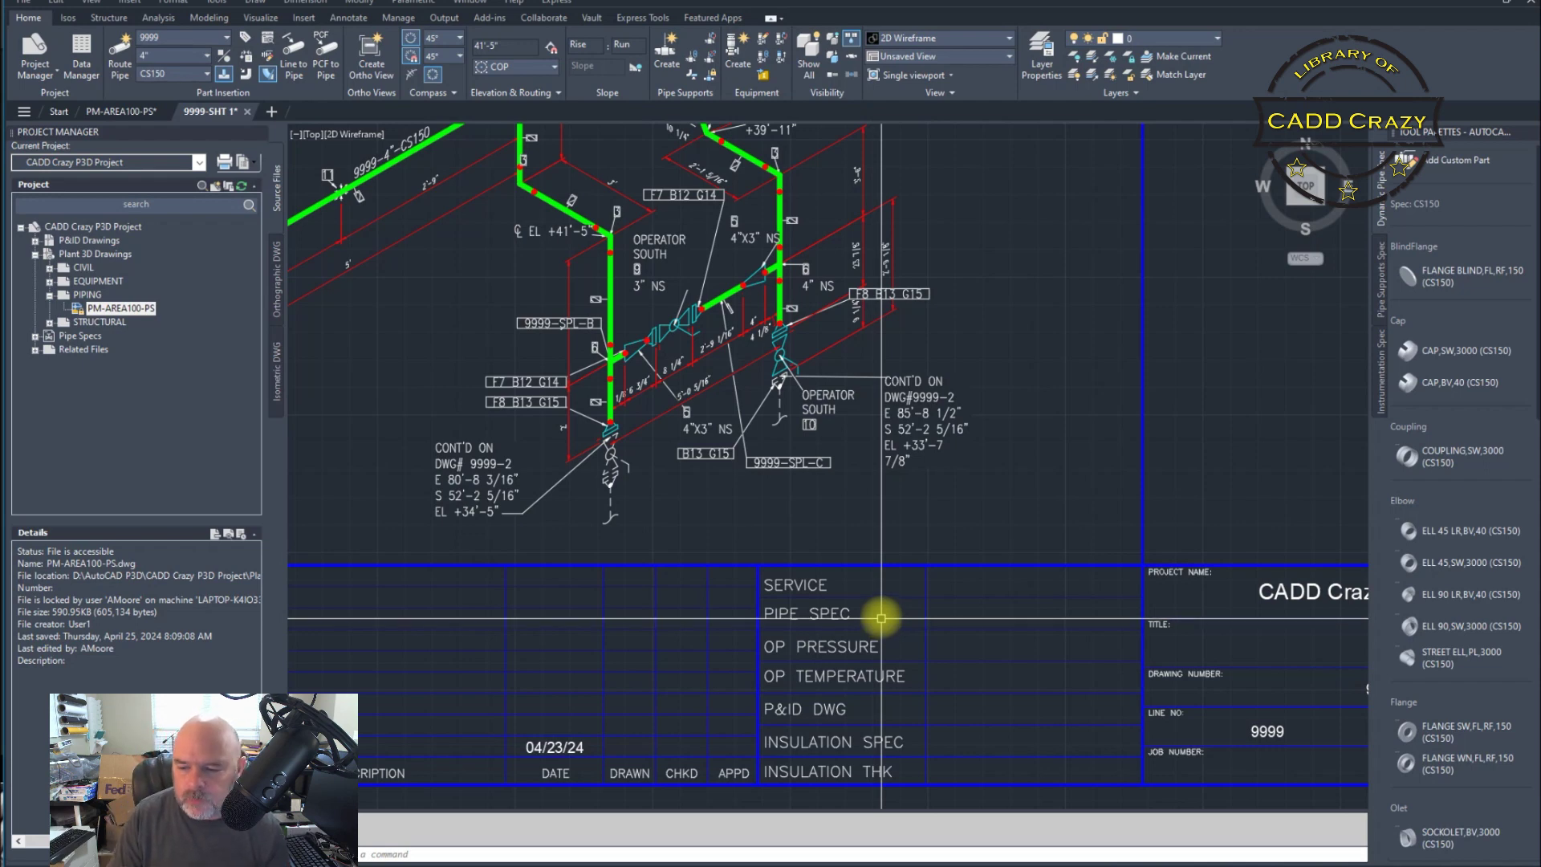
left_click(819, 555)
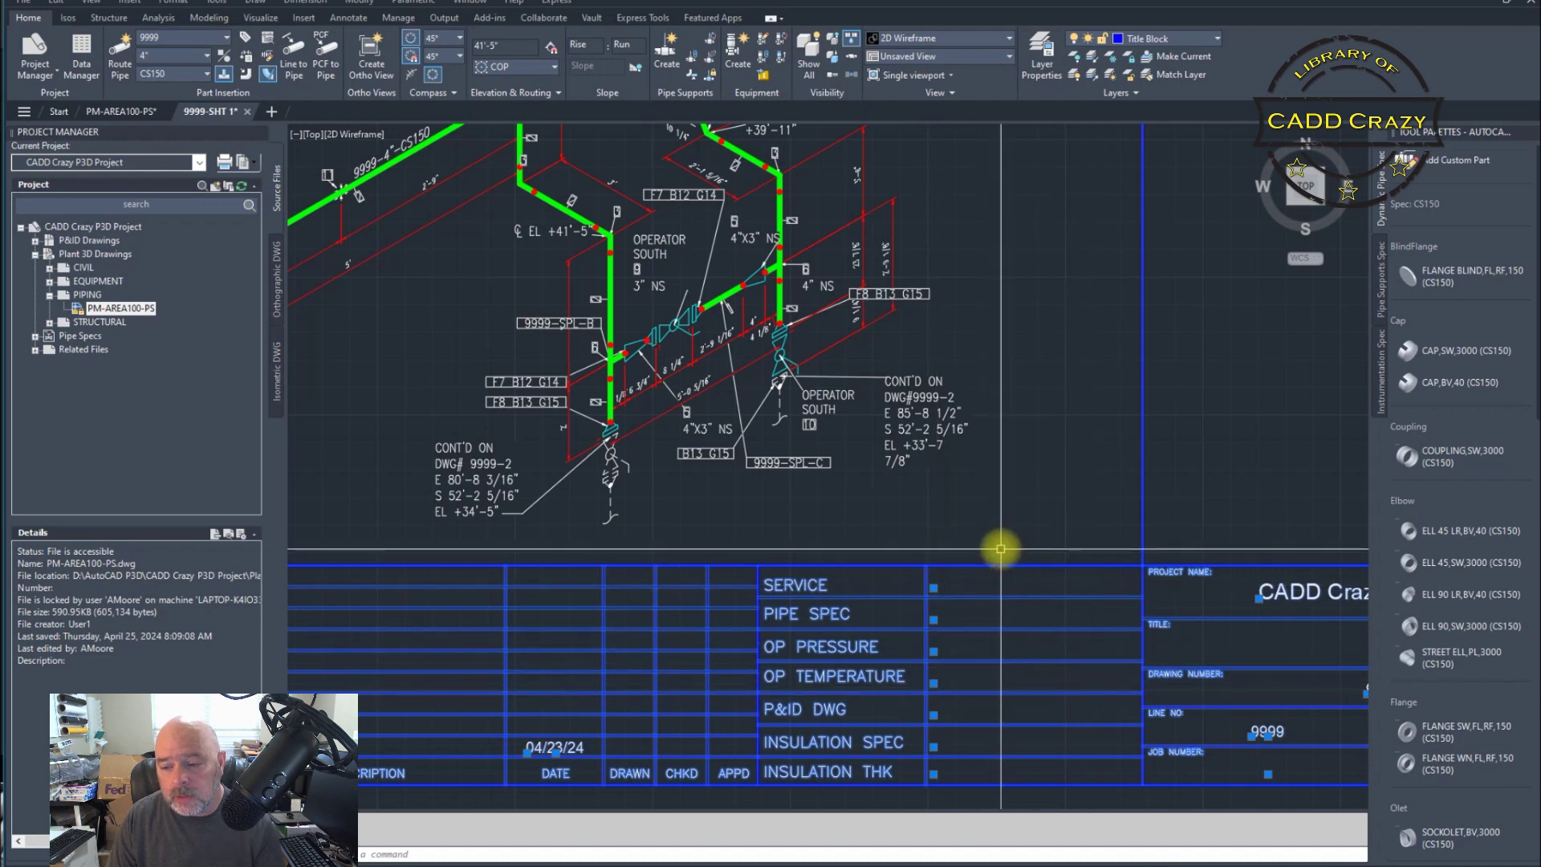
key("Escape")
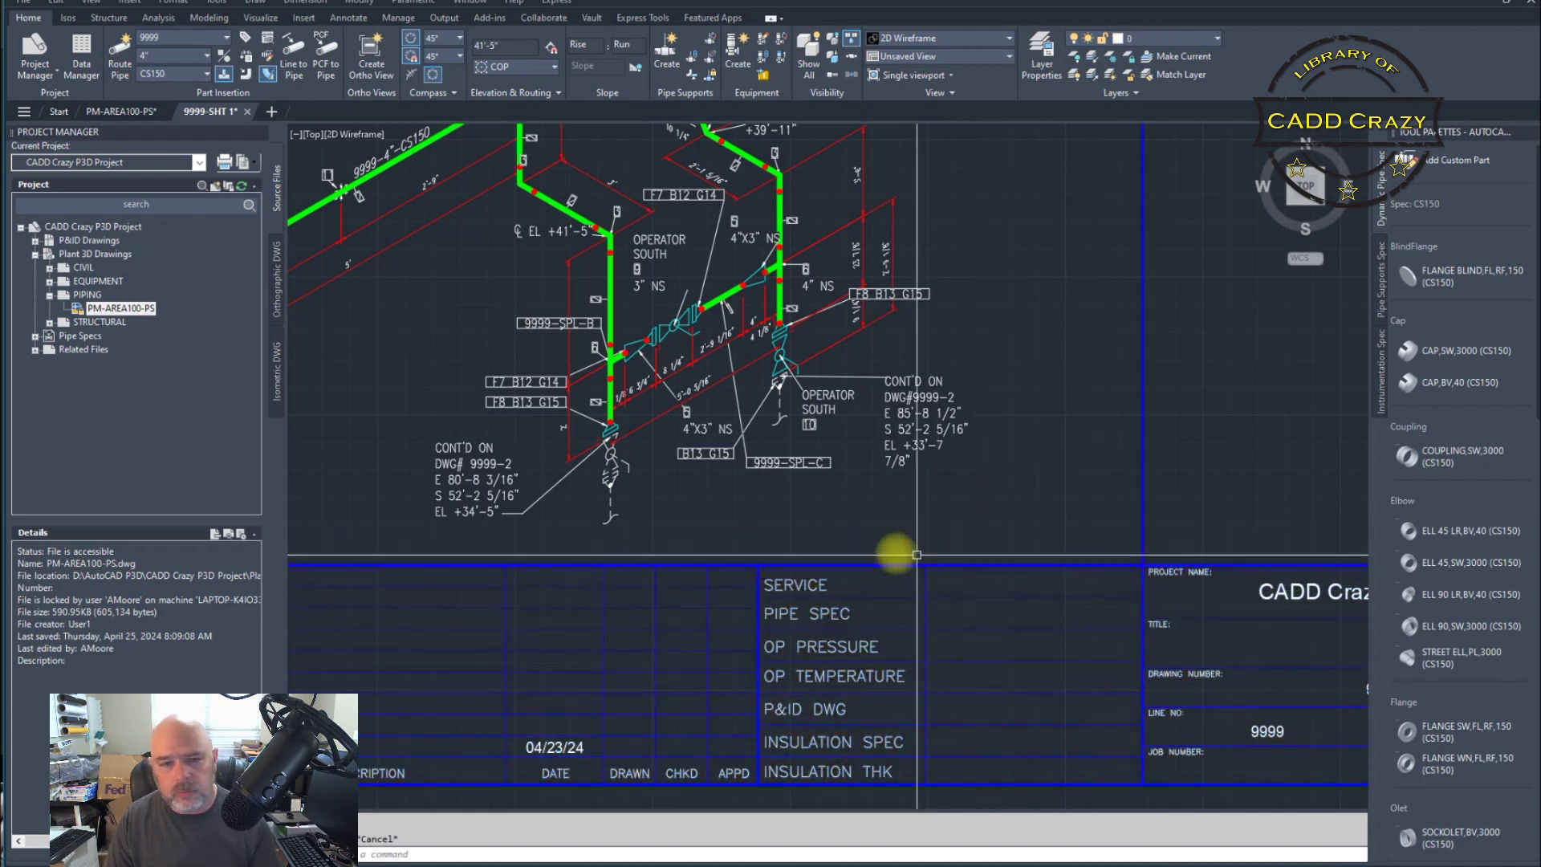
left_click(247, 112)
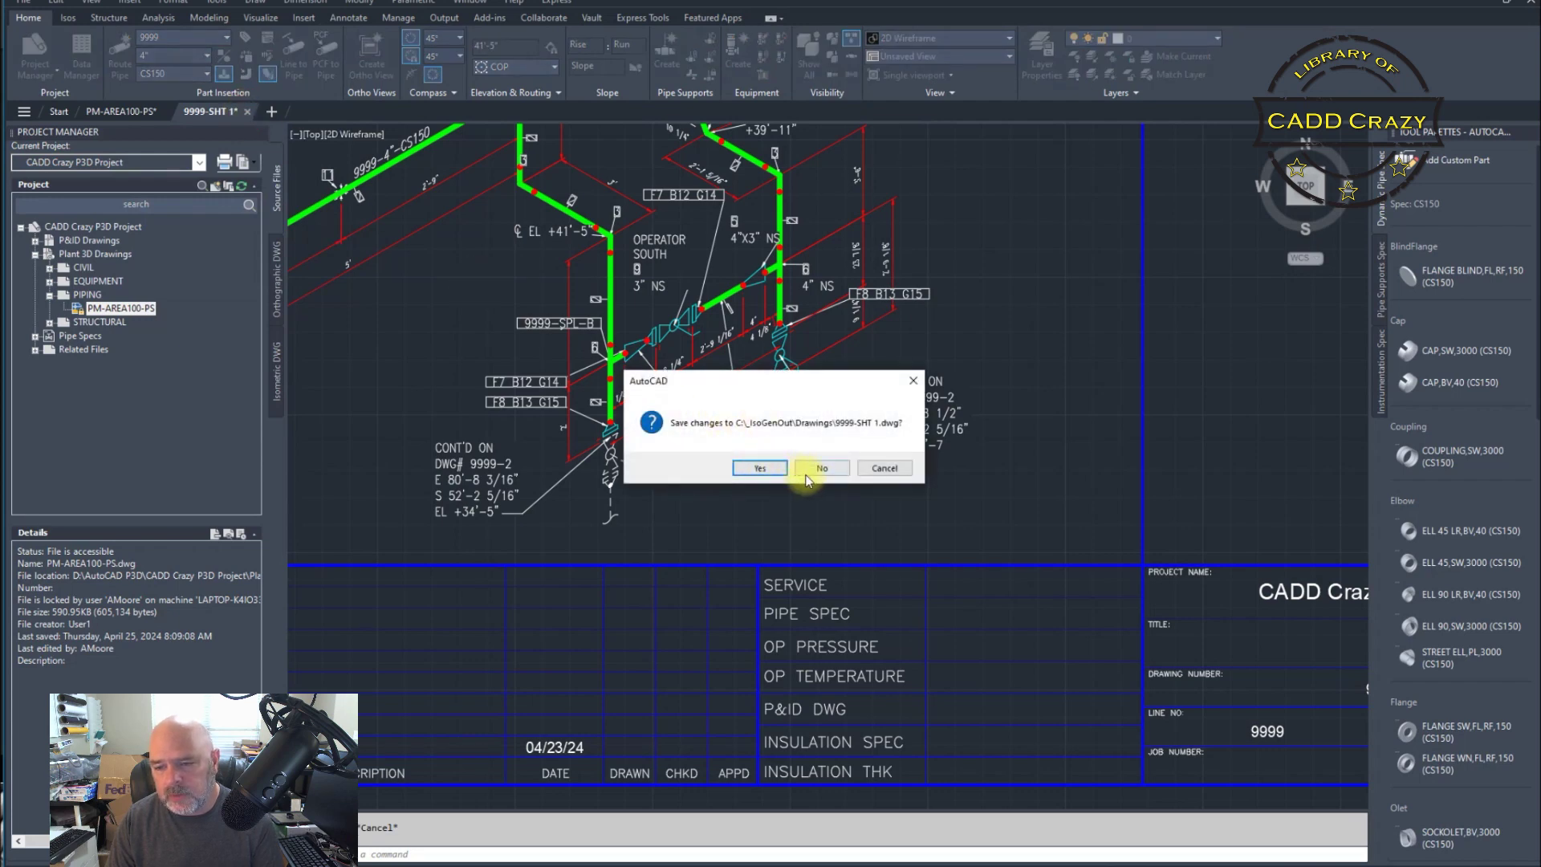
left_click(815, 472)
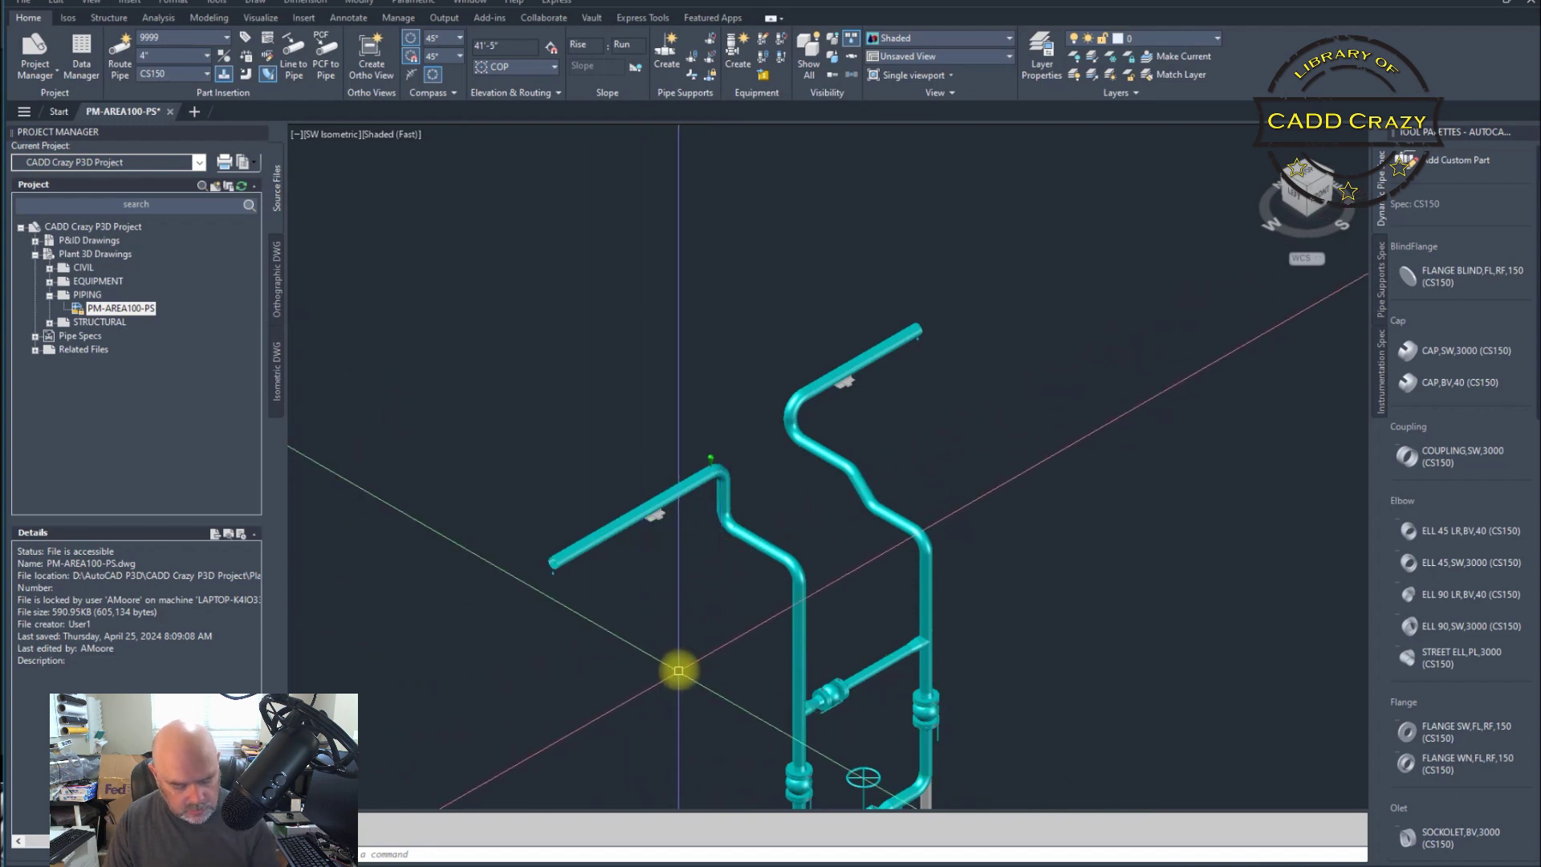
Switch to the Excel master piping line list and review its header row columns, including line number, from, to, operating pressure and temperature.
key("alt+Tab")
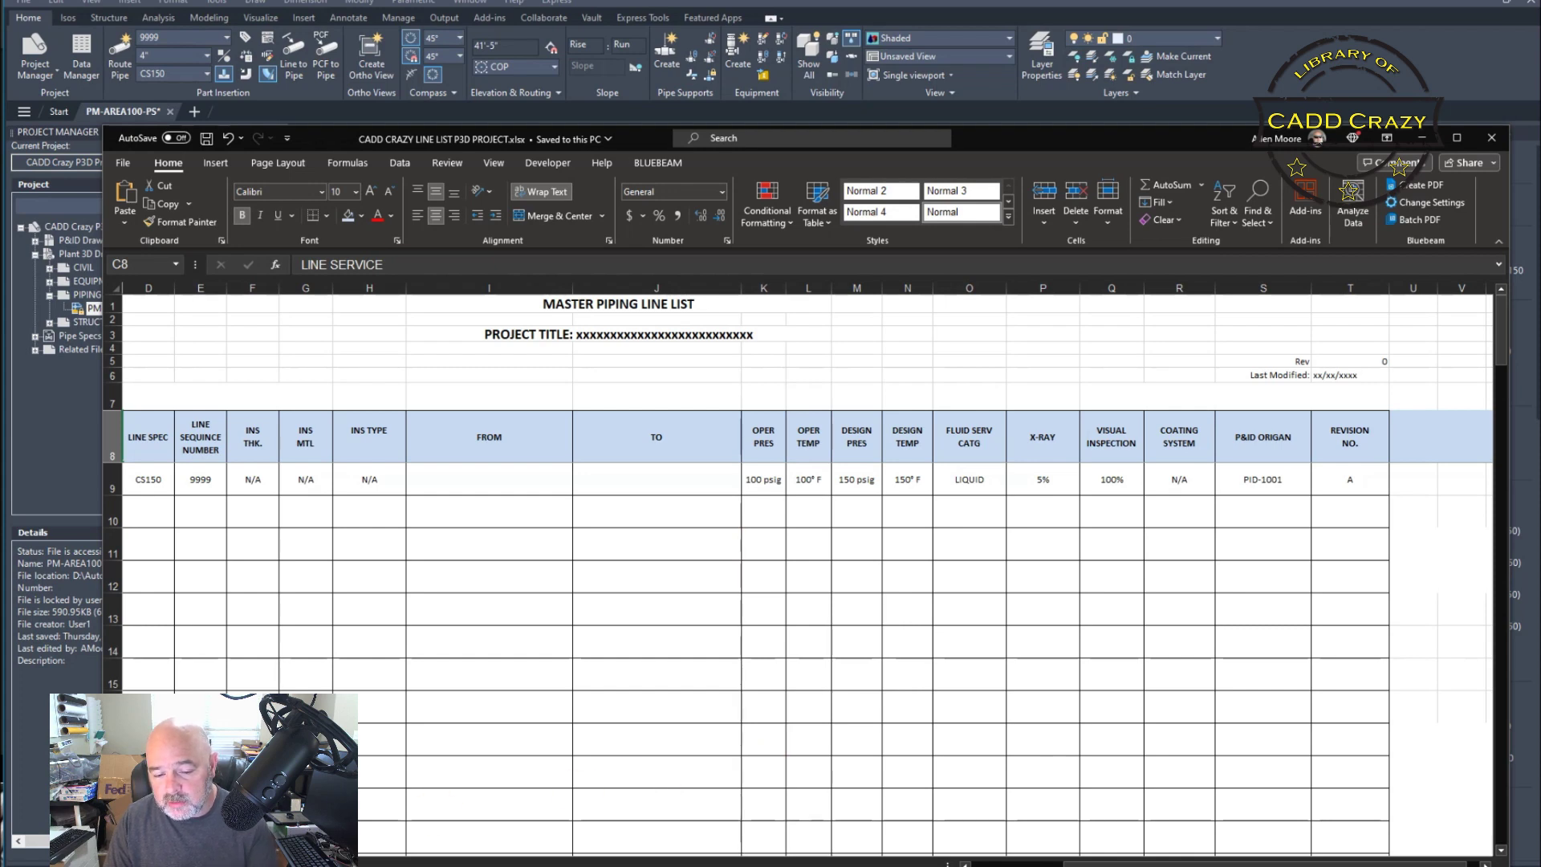
left_click_drag(990, 858, 947, 858)
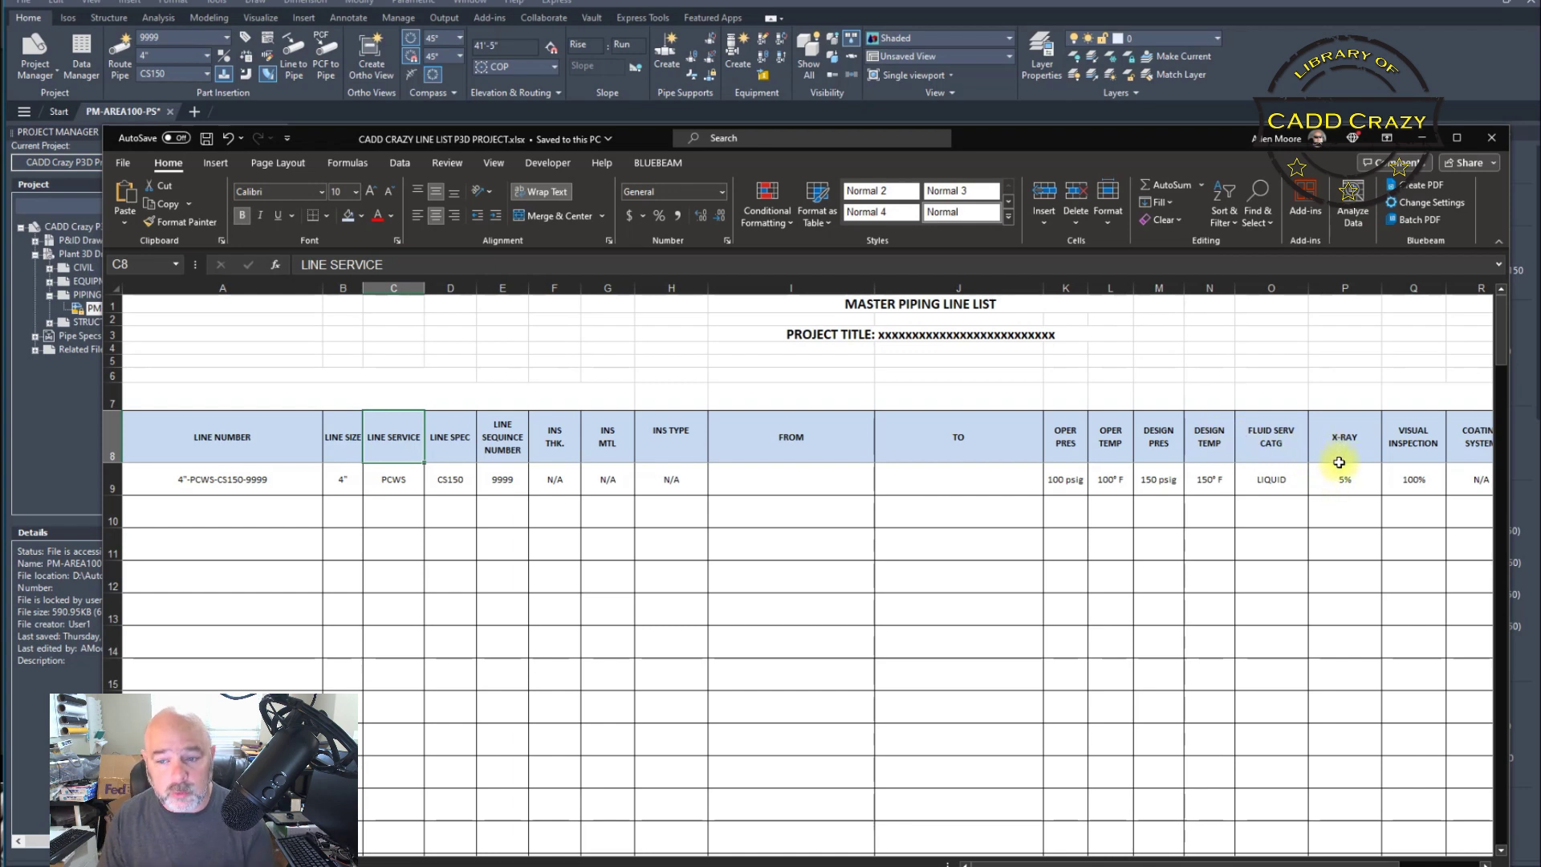
left_click_drag(995, 863, 1107, 862)
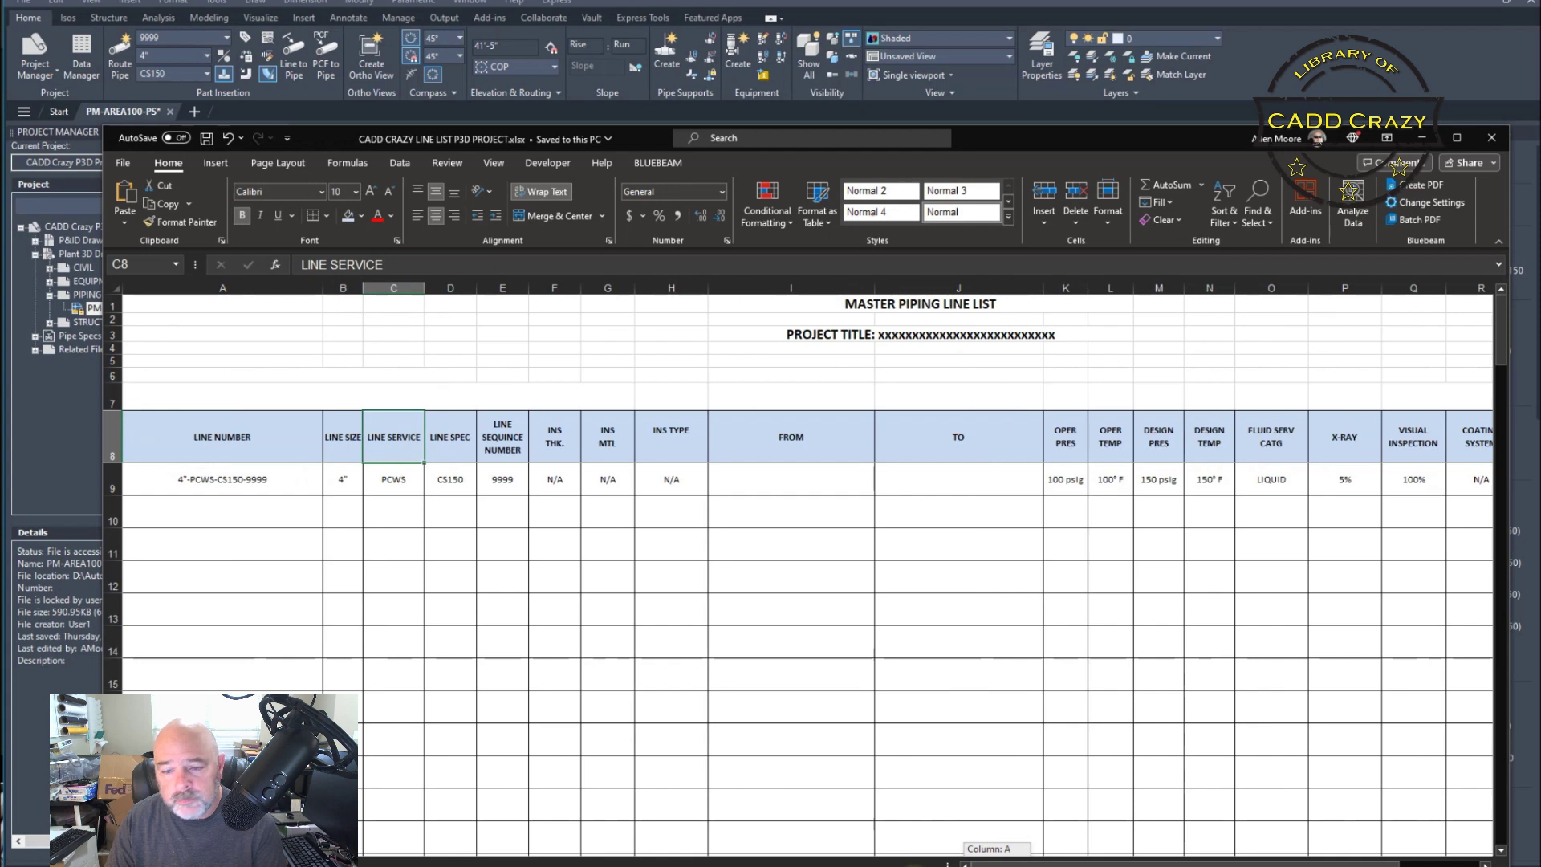
left_click(353, 447)
left_click(151, 440)
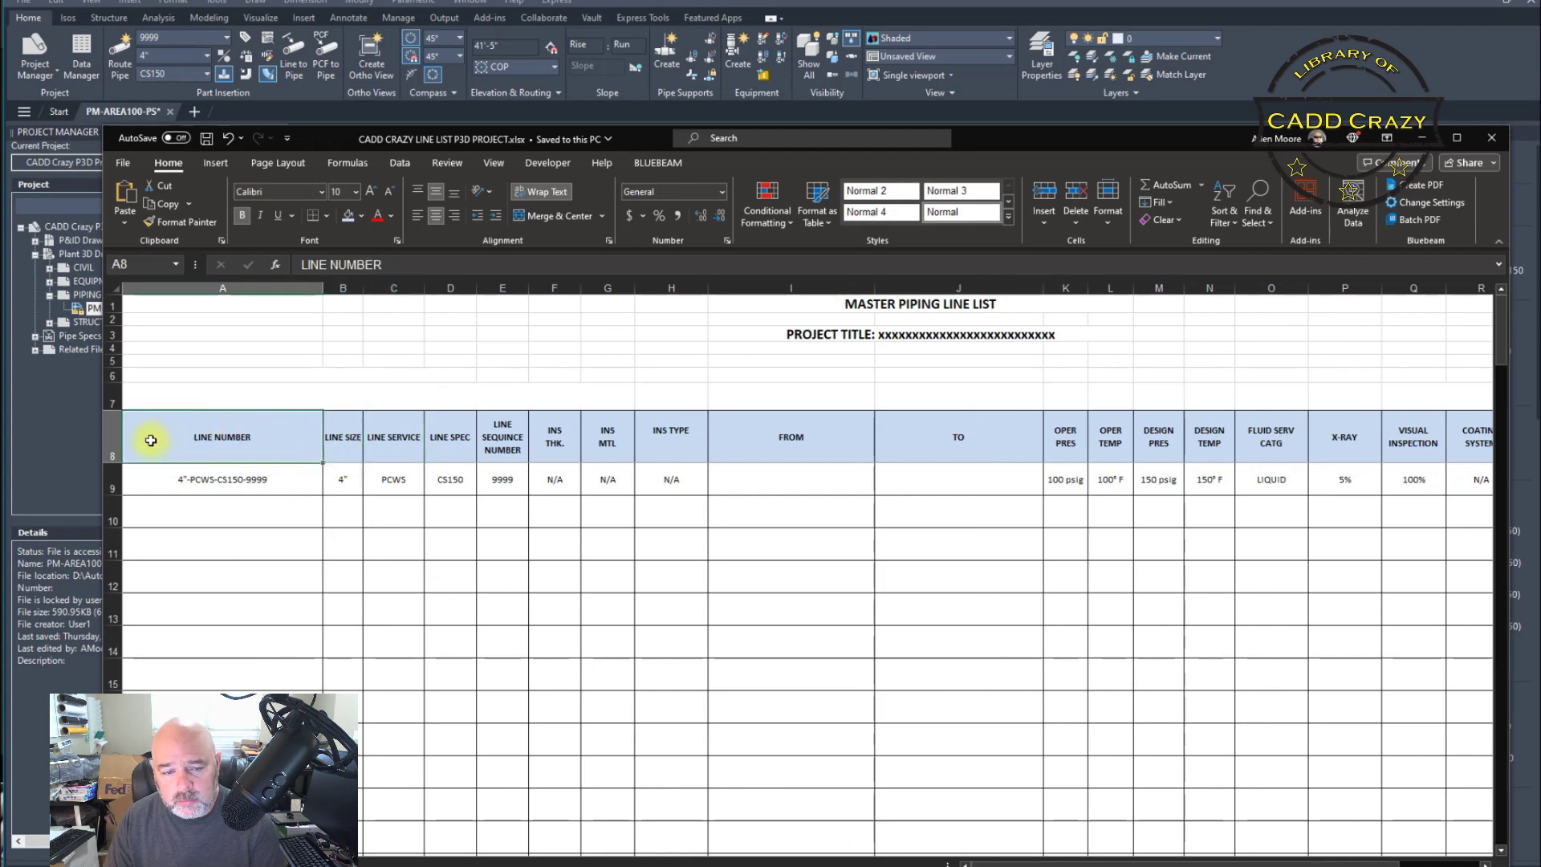
left_click(114, 440)
left_click(232, 436)
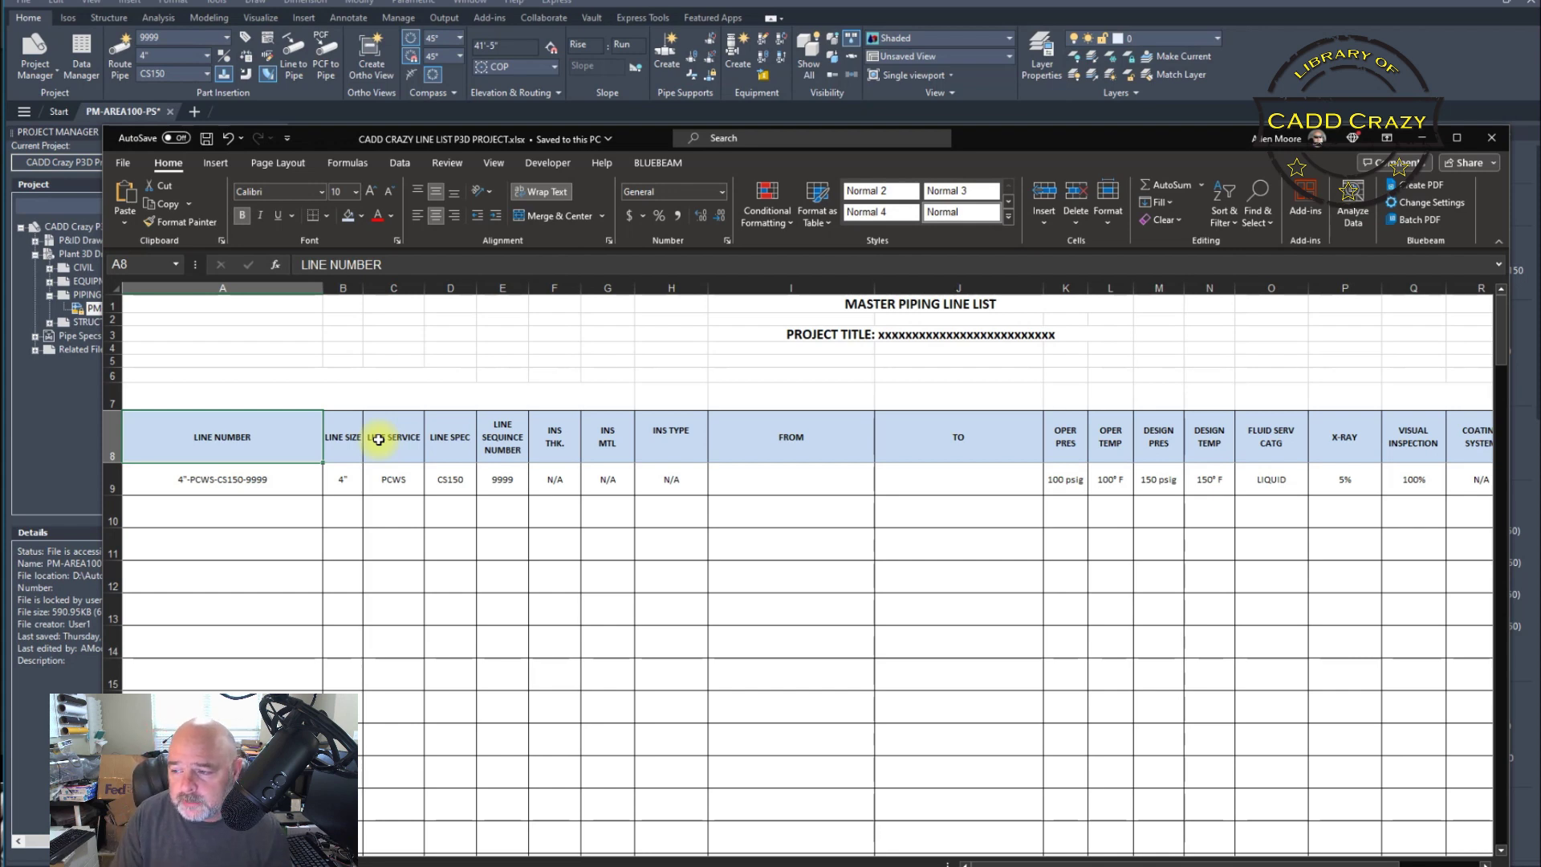
left_click(787, 430)
left_click(915, 445)
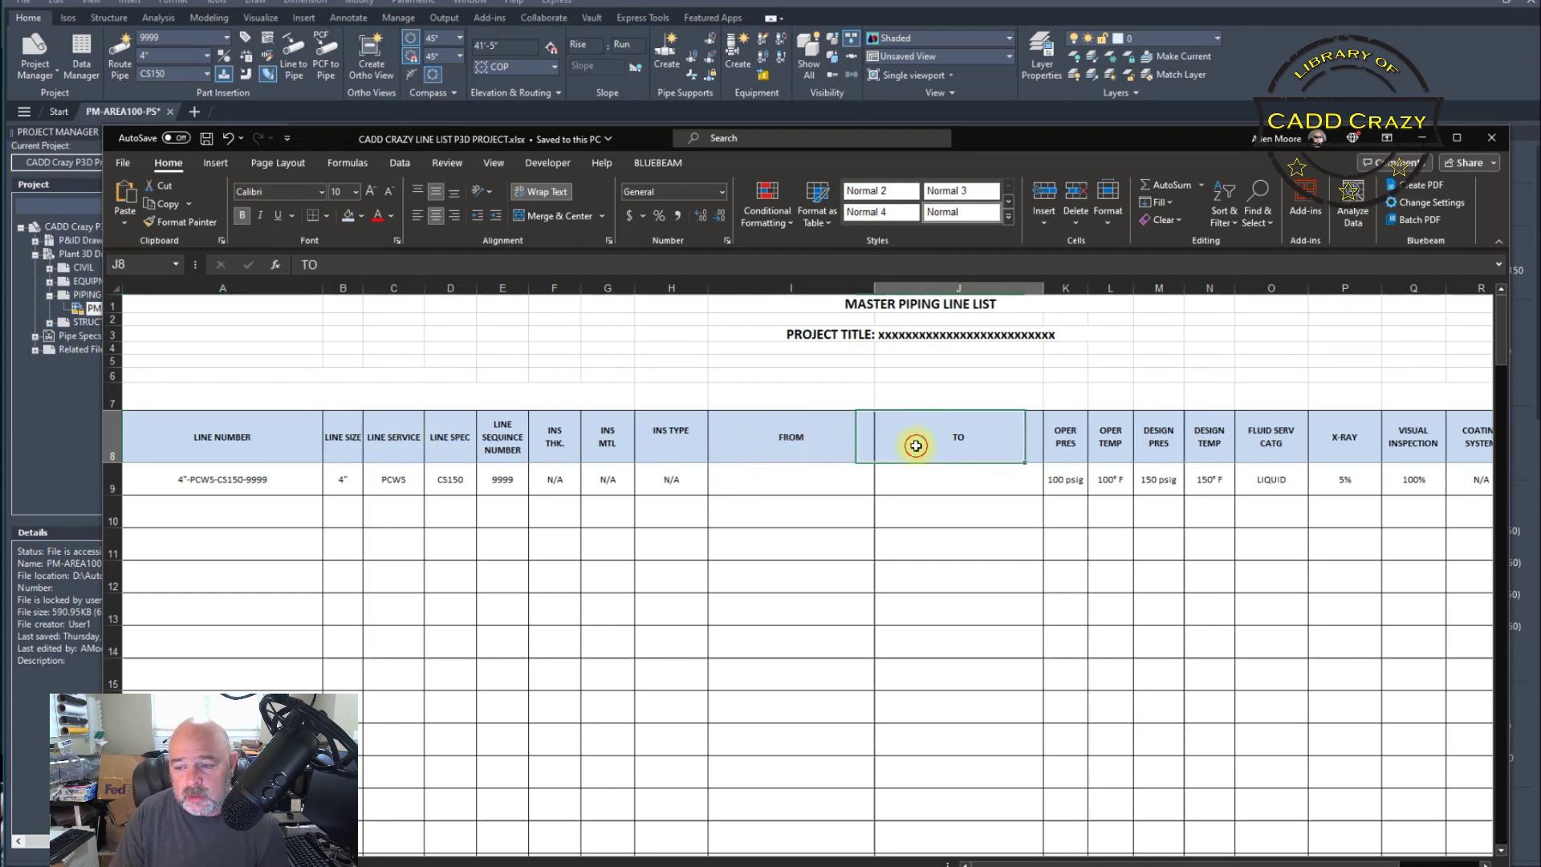
left_click(1068, 439)
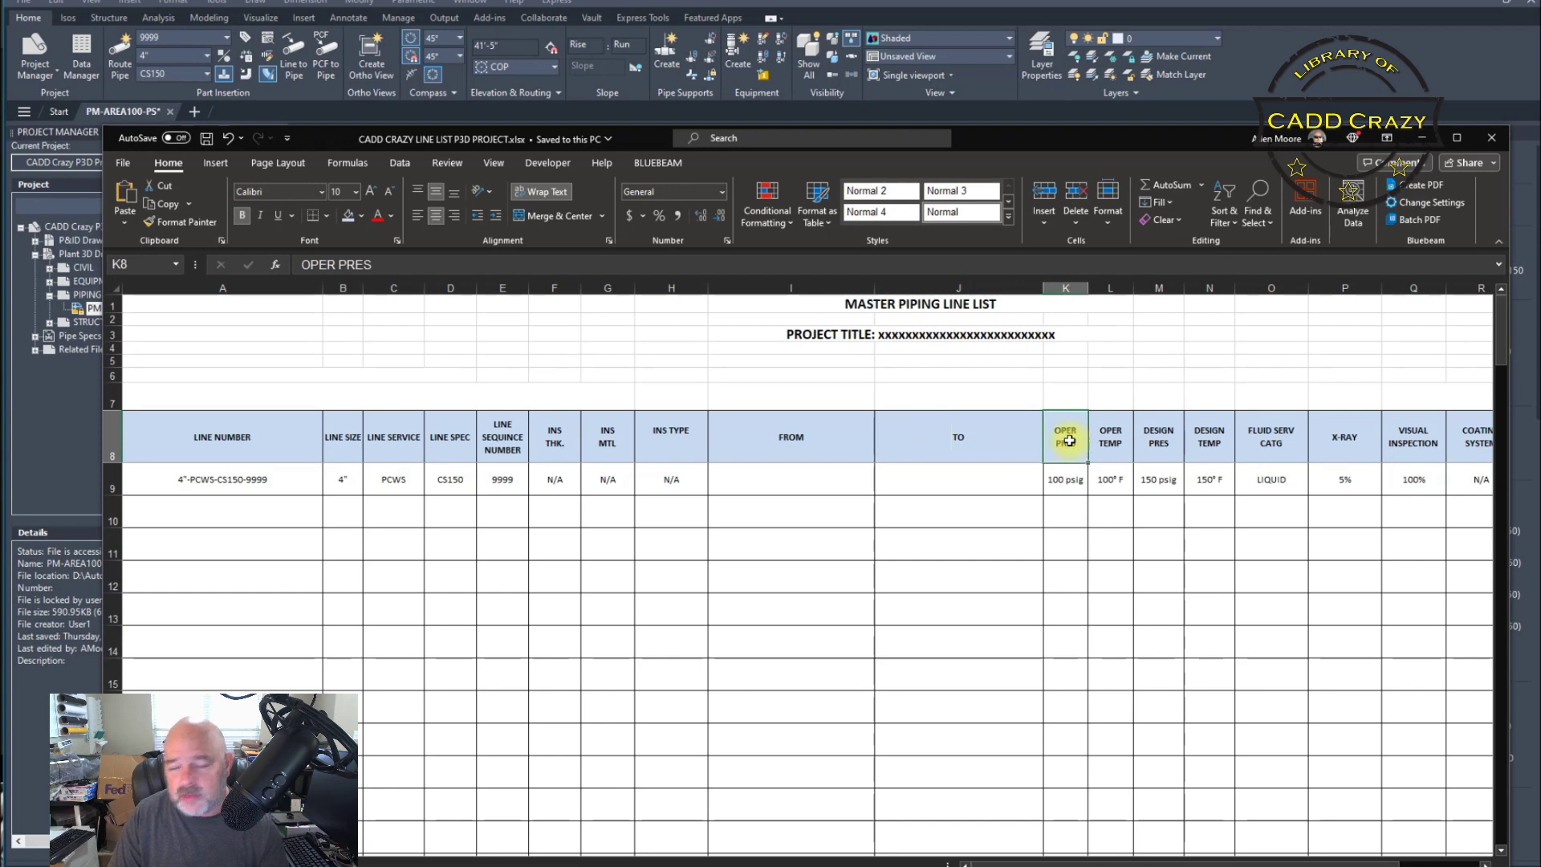
left_click(1115, 443)
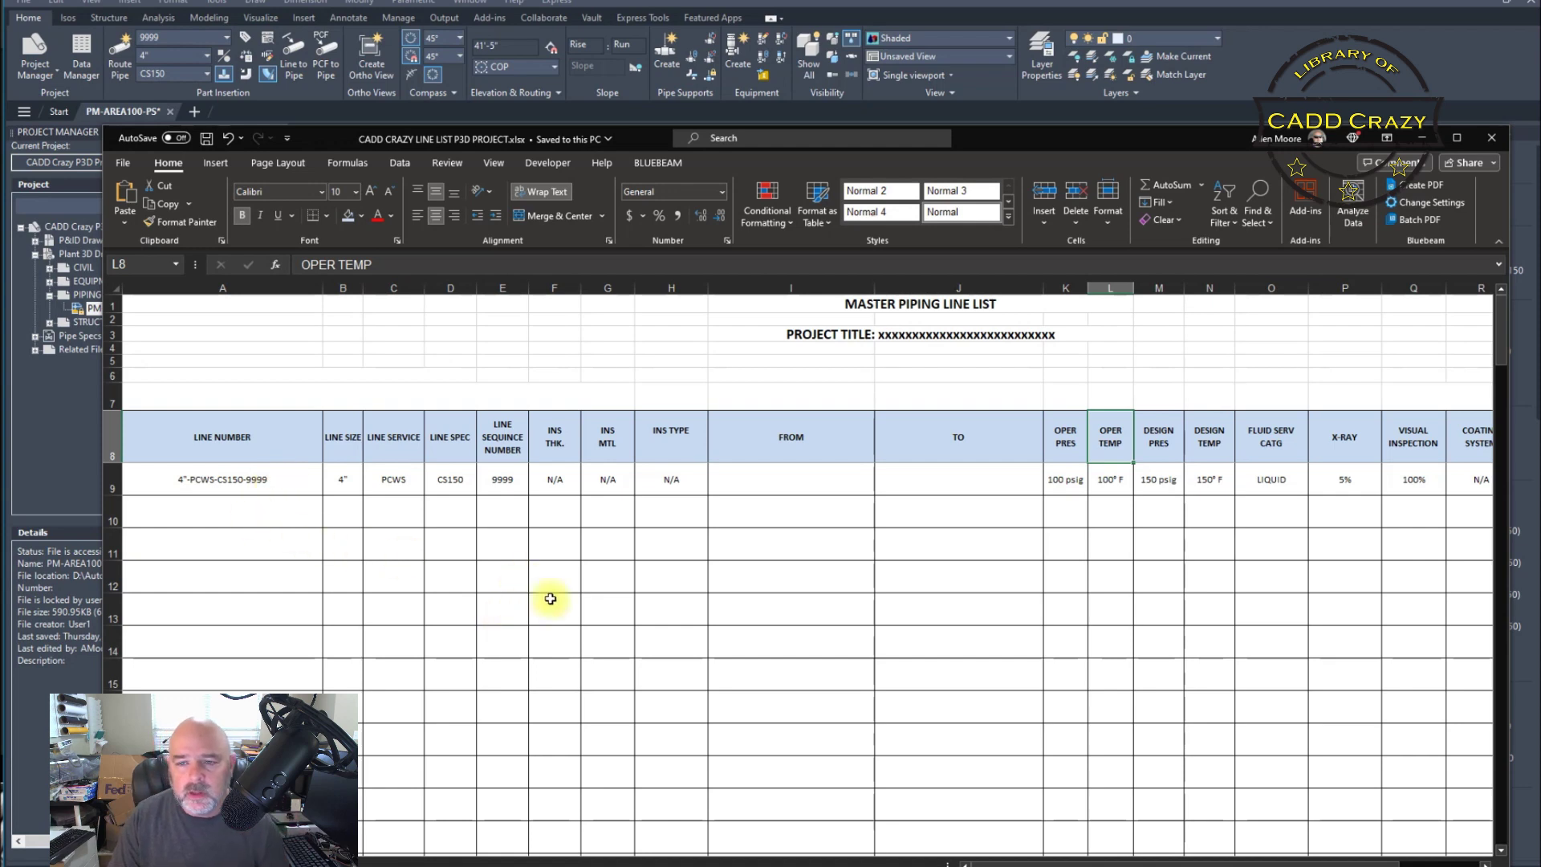
Return to AutoCAD Plant 3D and open the isometric Title Block and Display settings in Project Setup for the CADD CRAZY ISO style.
left_click(1352, 80)
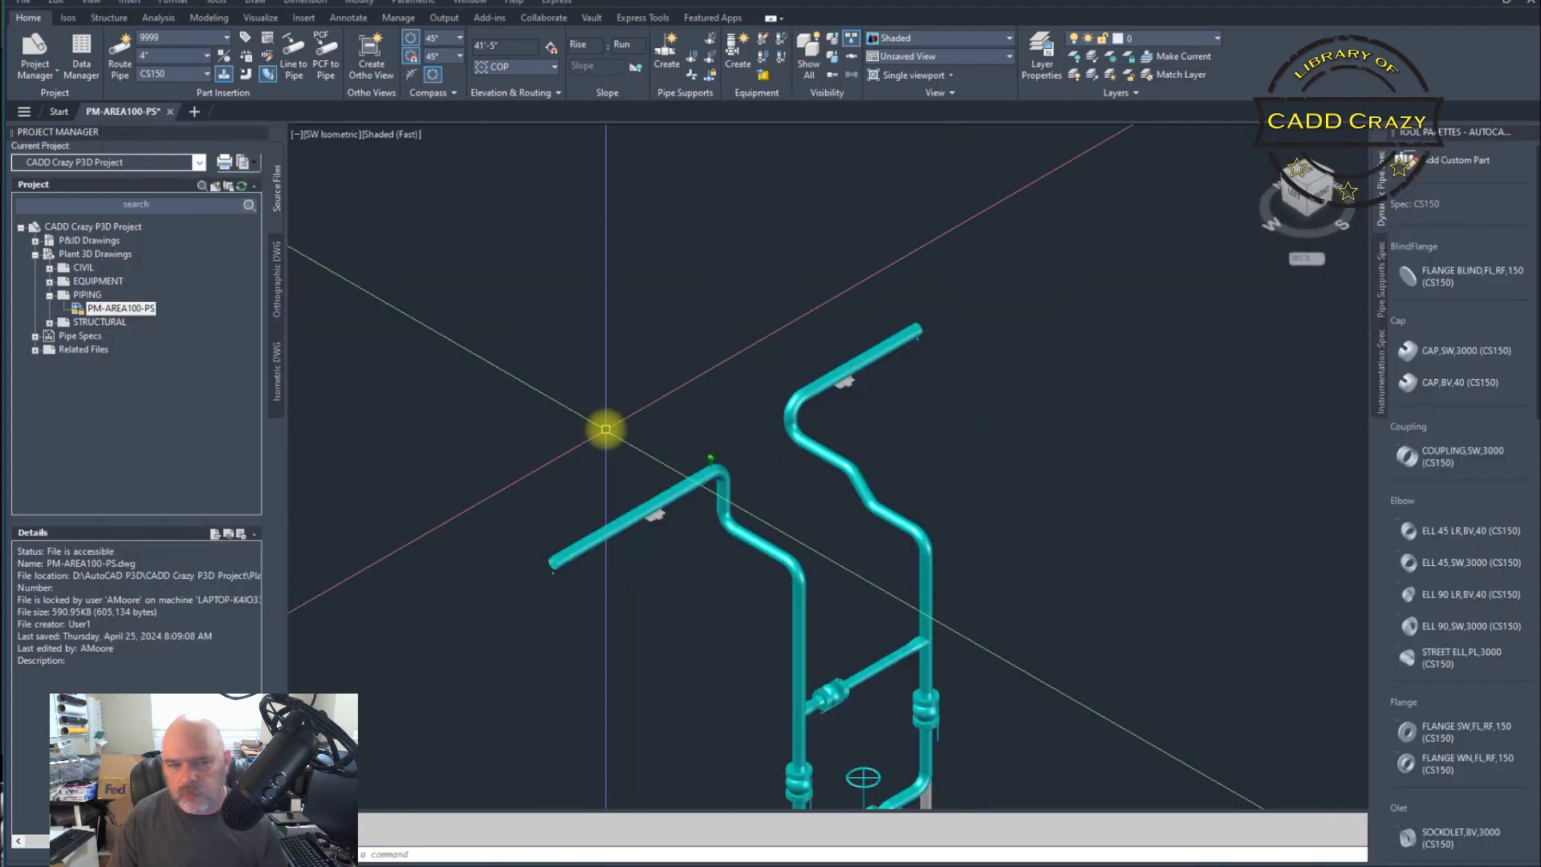
left_click(48, 78)
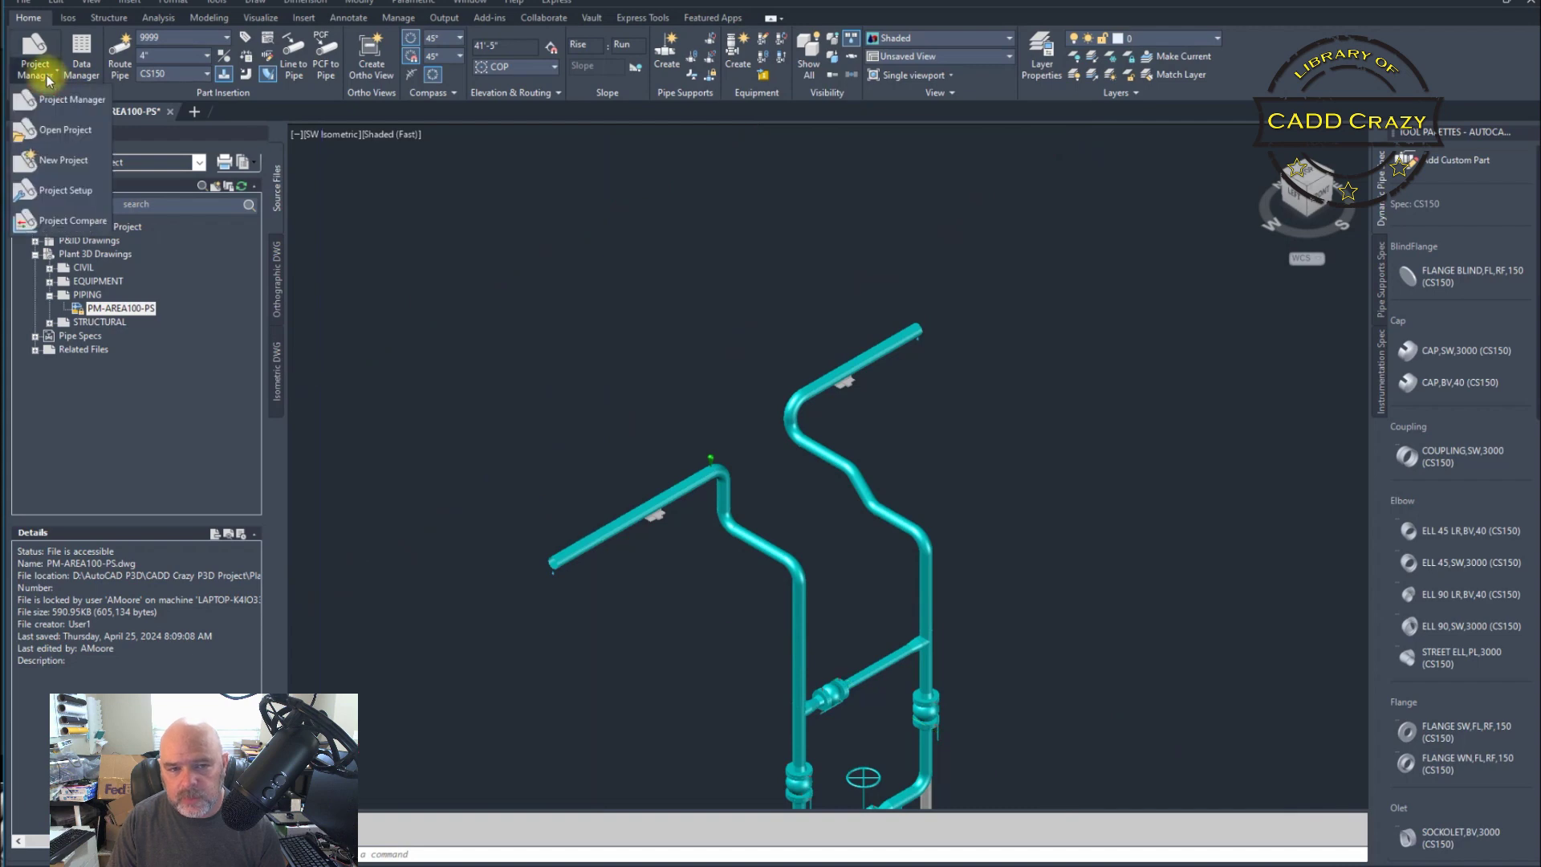
left_click(78, 193)
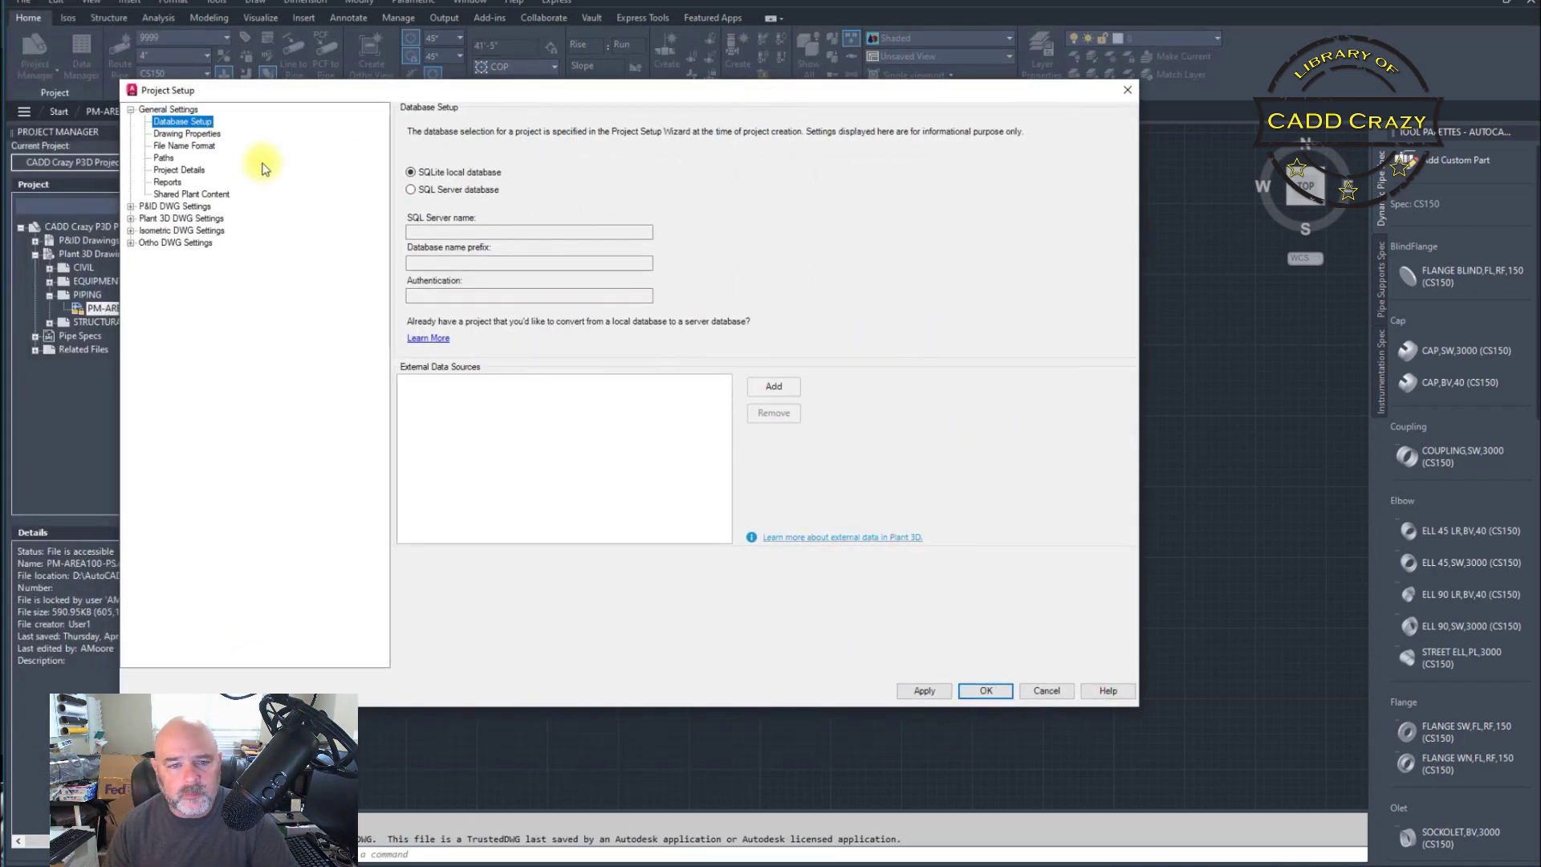
left_click(131, 231)
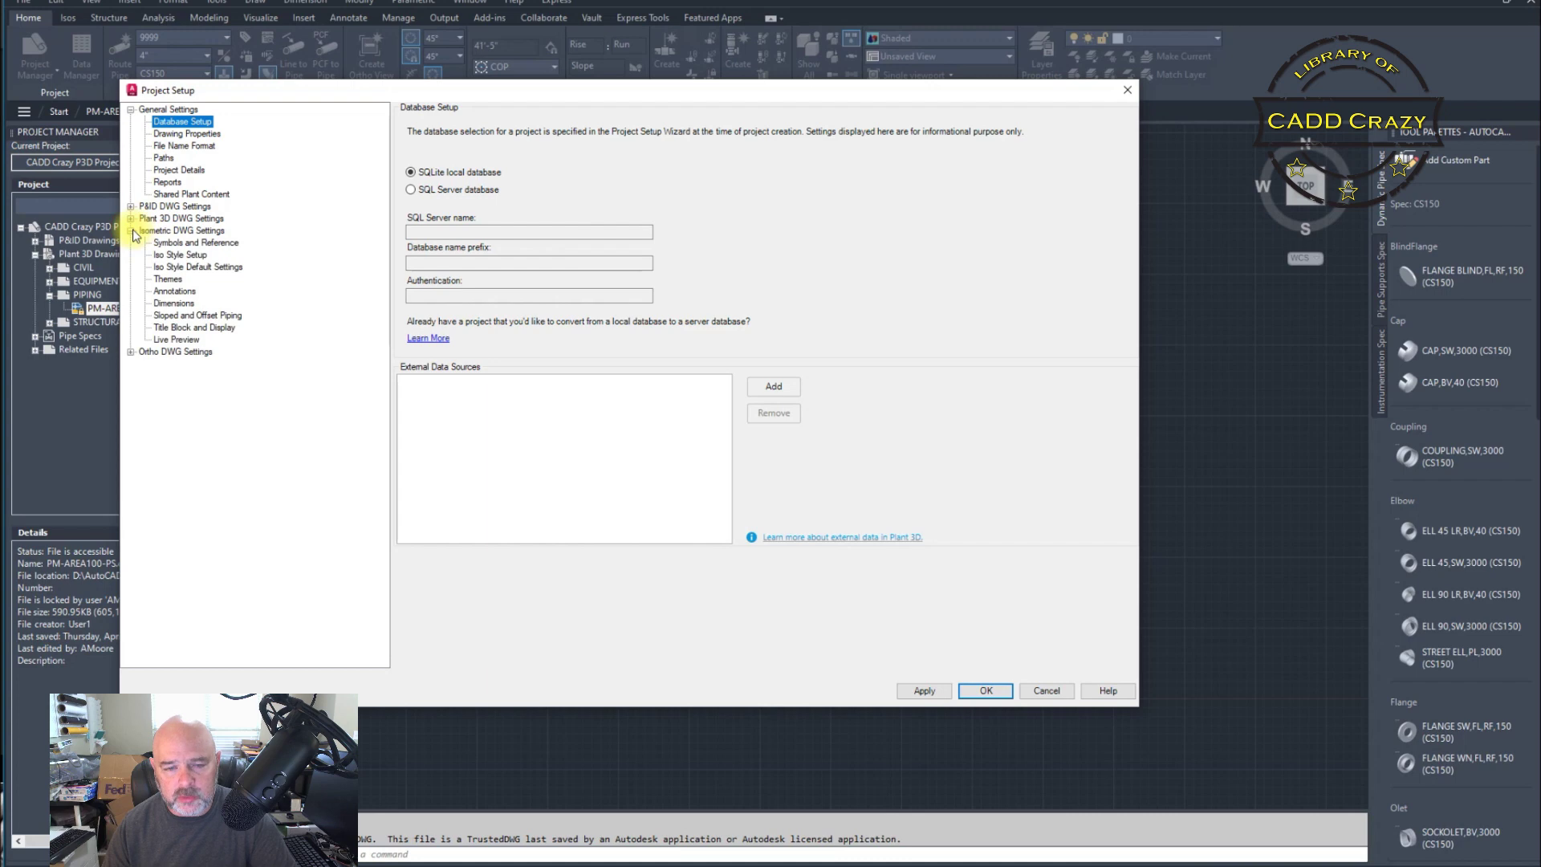
left_click(191, 328)
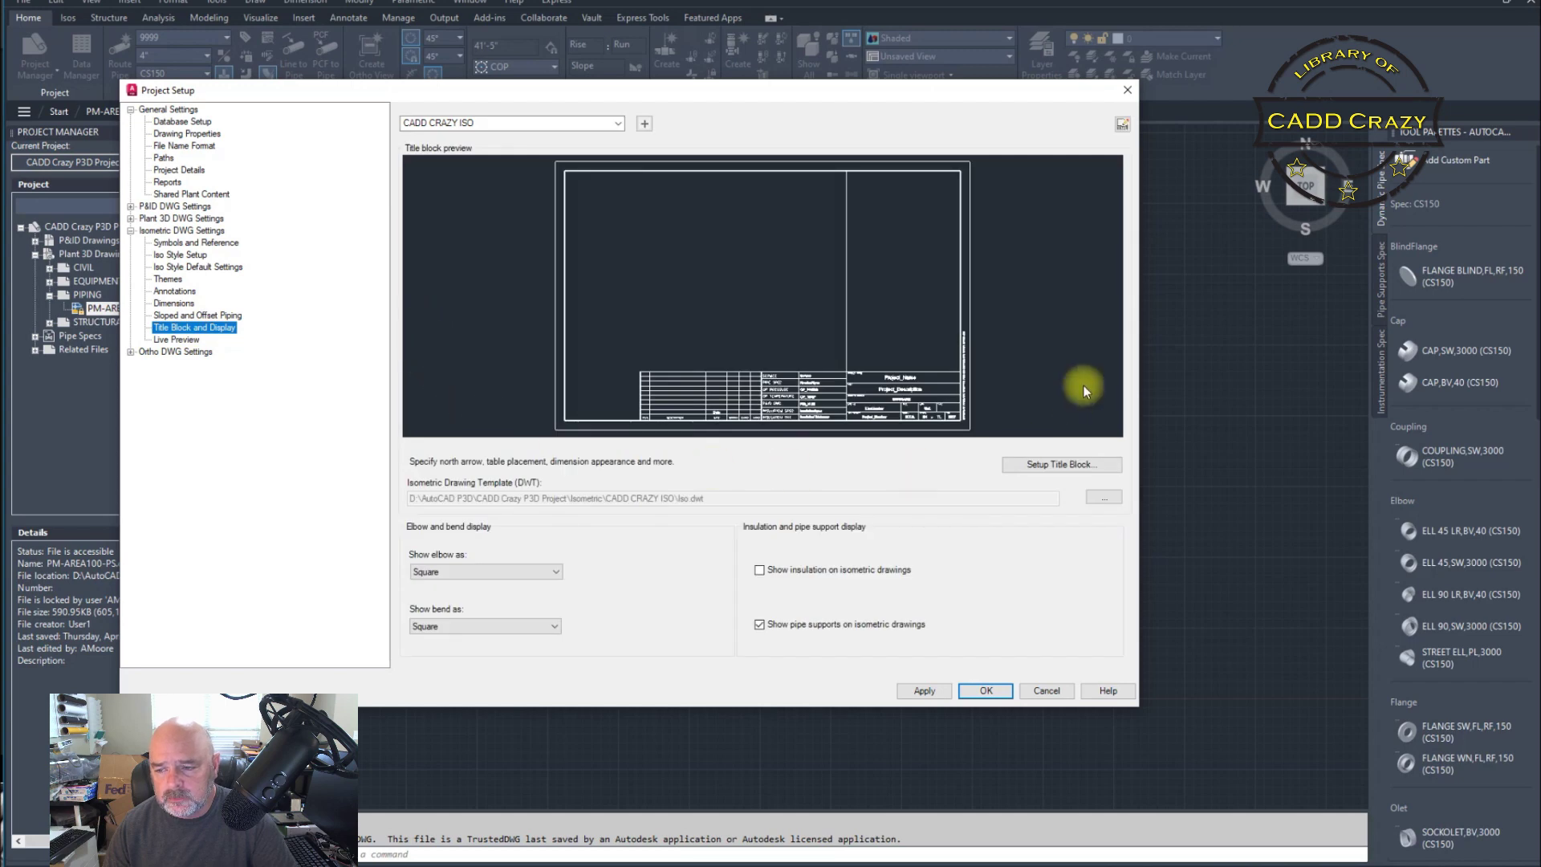
left_click(619, 124)
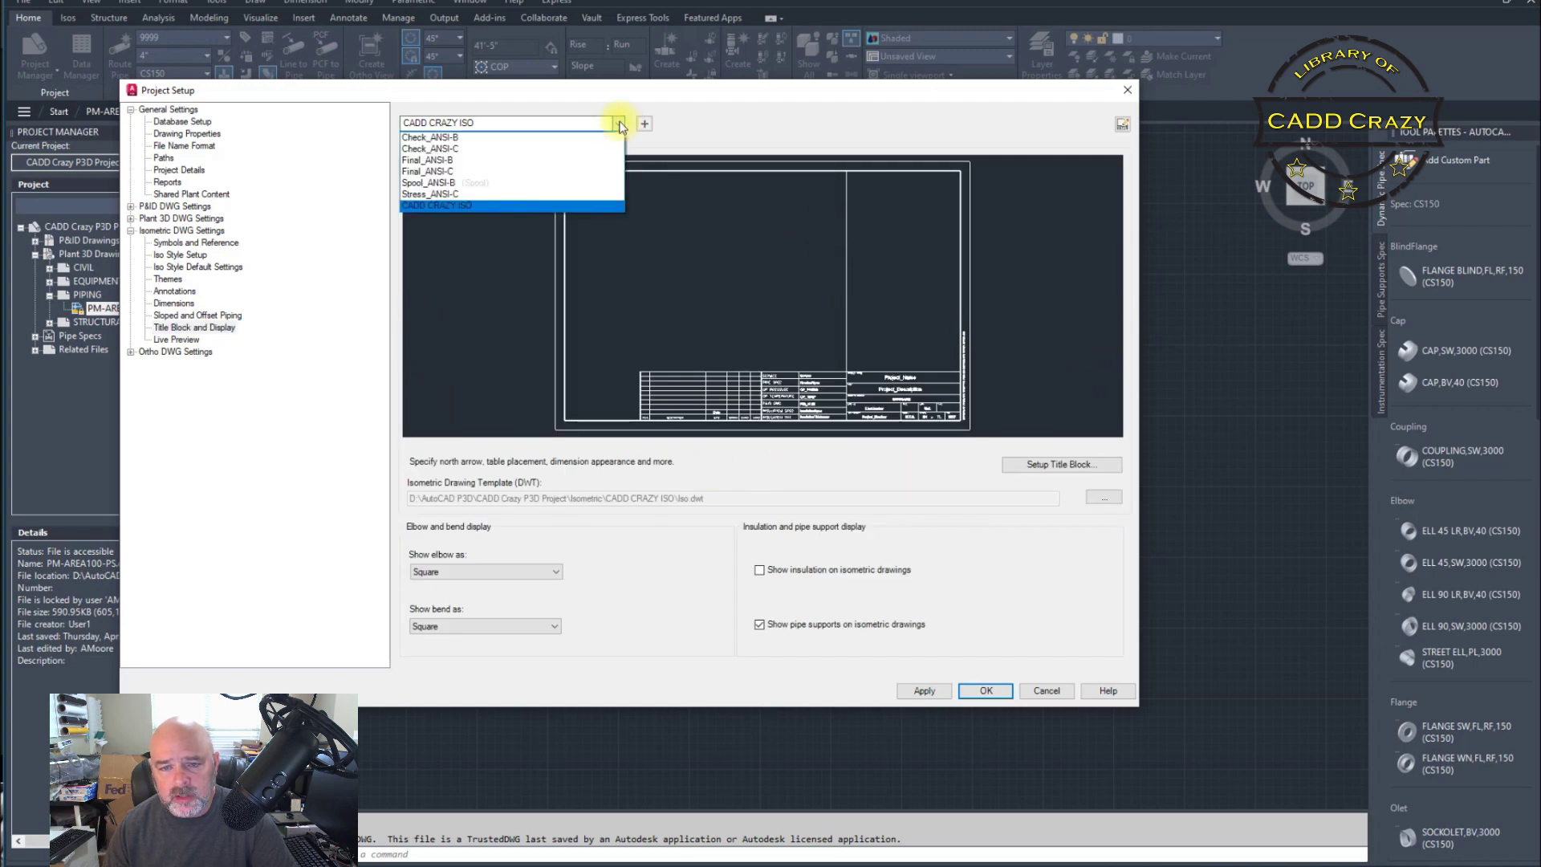
left_click(455, 207)
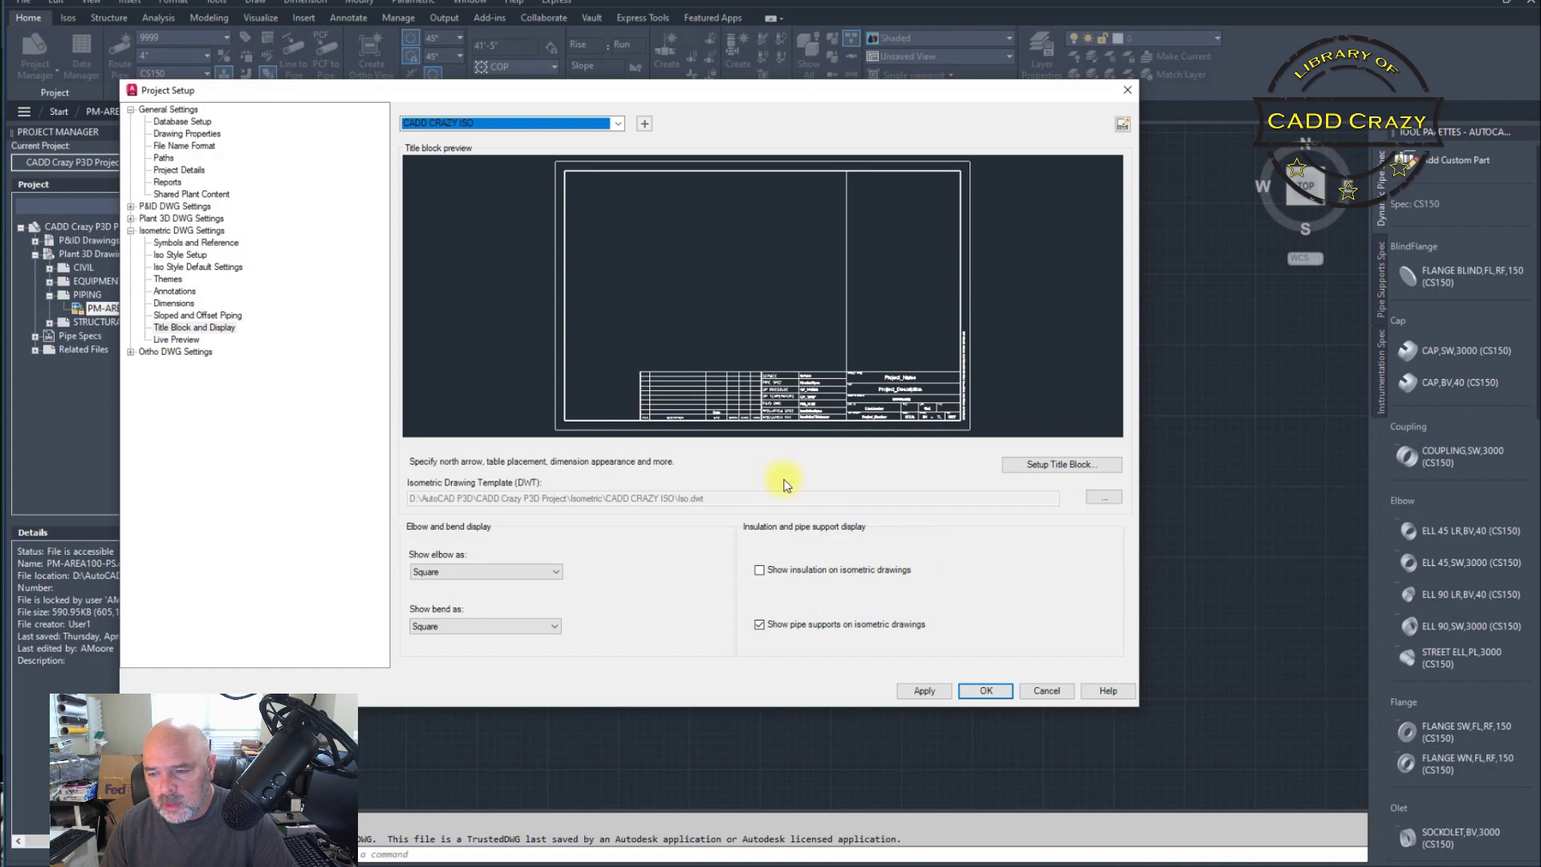
Open the CADD CRAZY ISO title block for setup and bring up its title block attributes insertion dialog.
left_click(1071, 472)
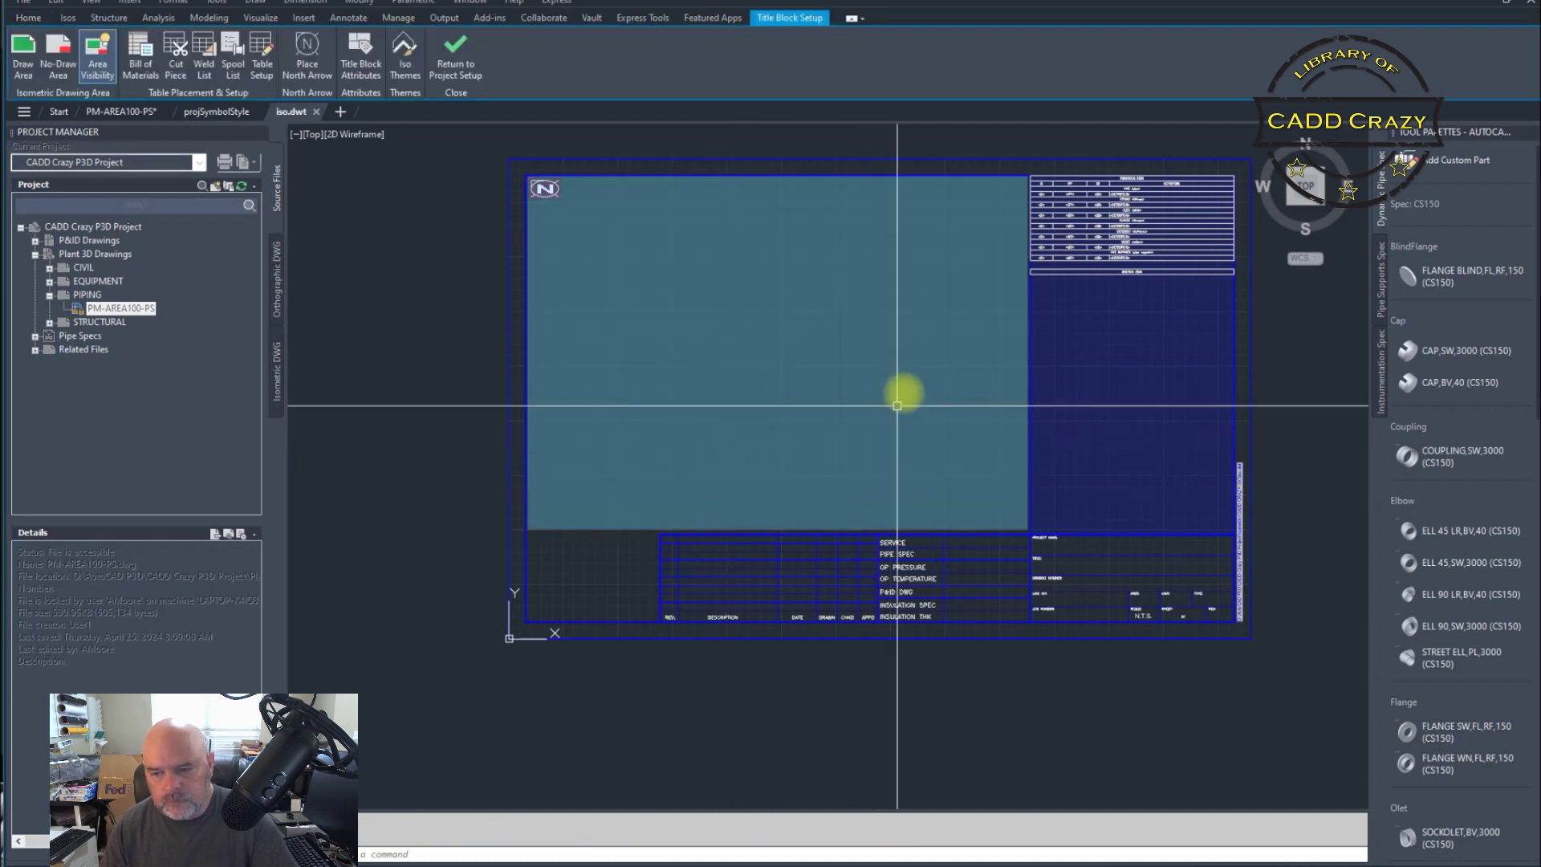
mouse_move(875, 384)
middle_mouse_down()
mouse_move(705, 434)
mouse_move(724, 420)
middle_mouse_up()
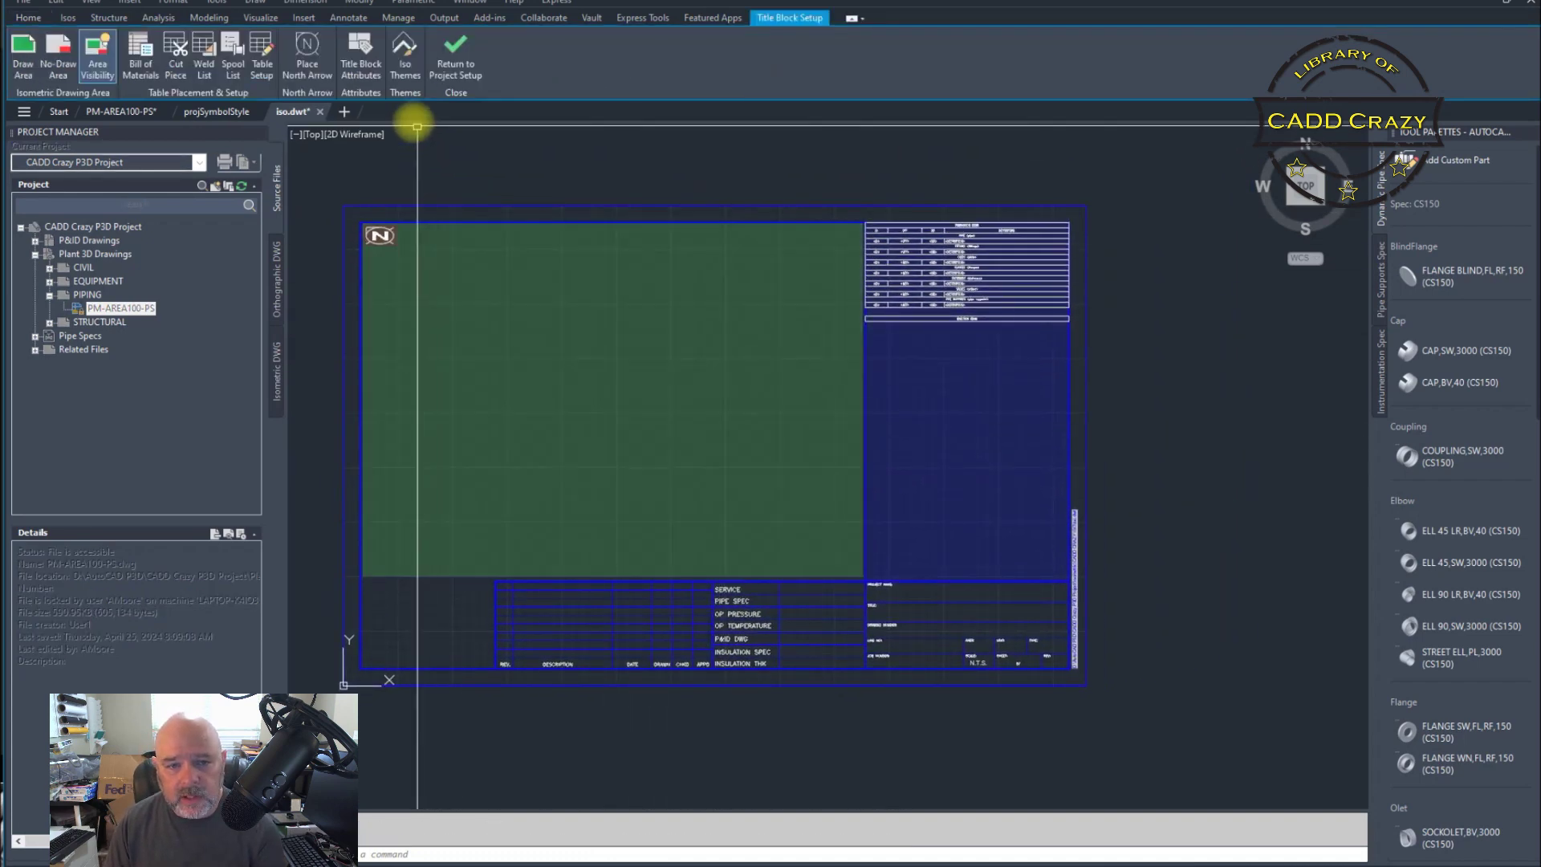
left_click(361, 54)
left_click(386, 70)
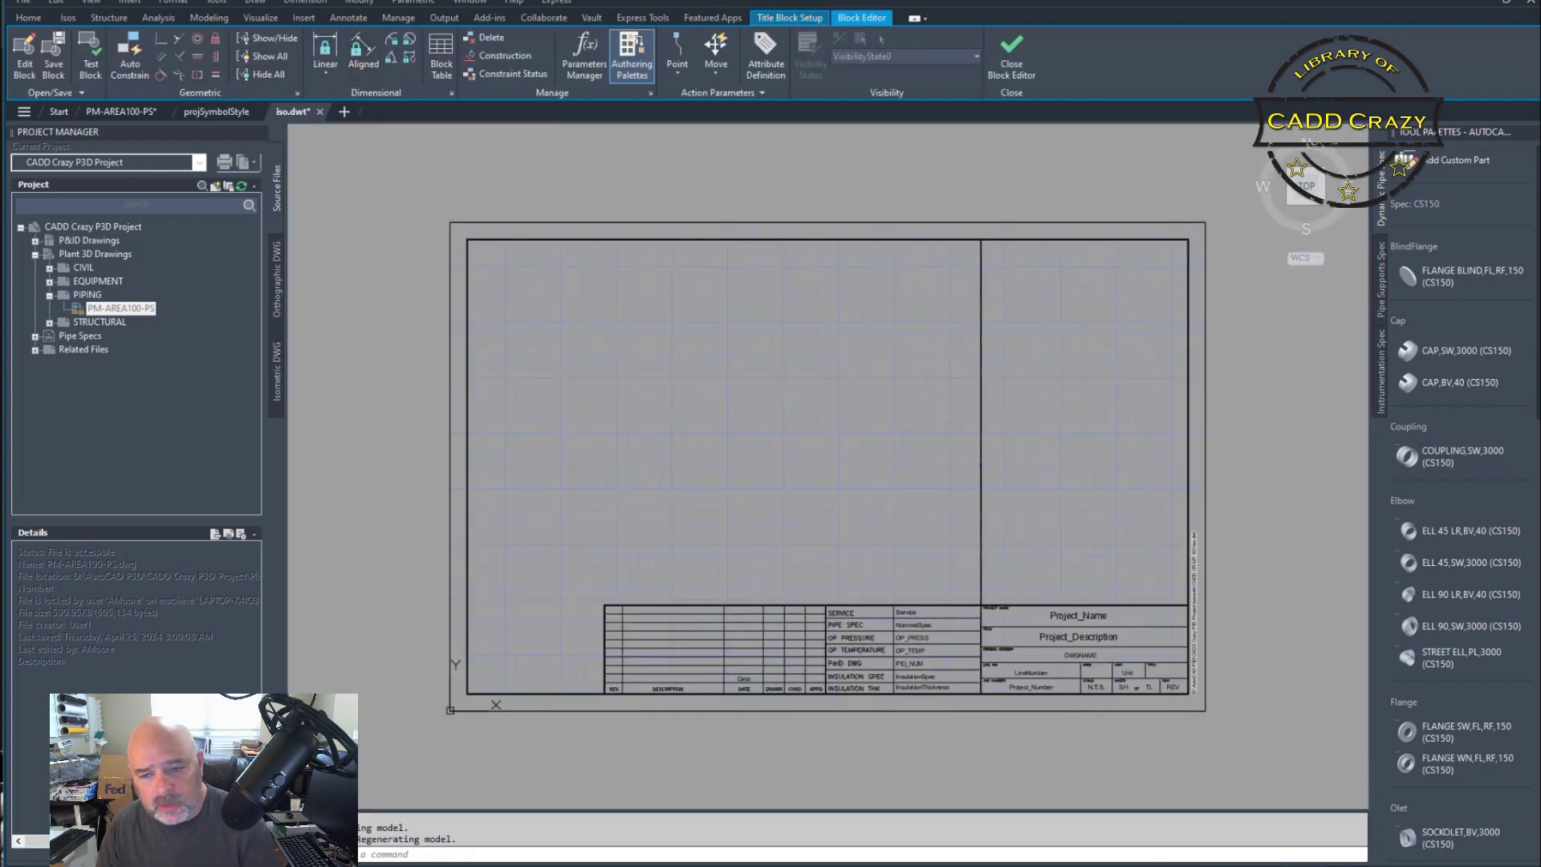
left_click_drag(441, 258, 447, 241)
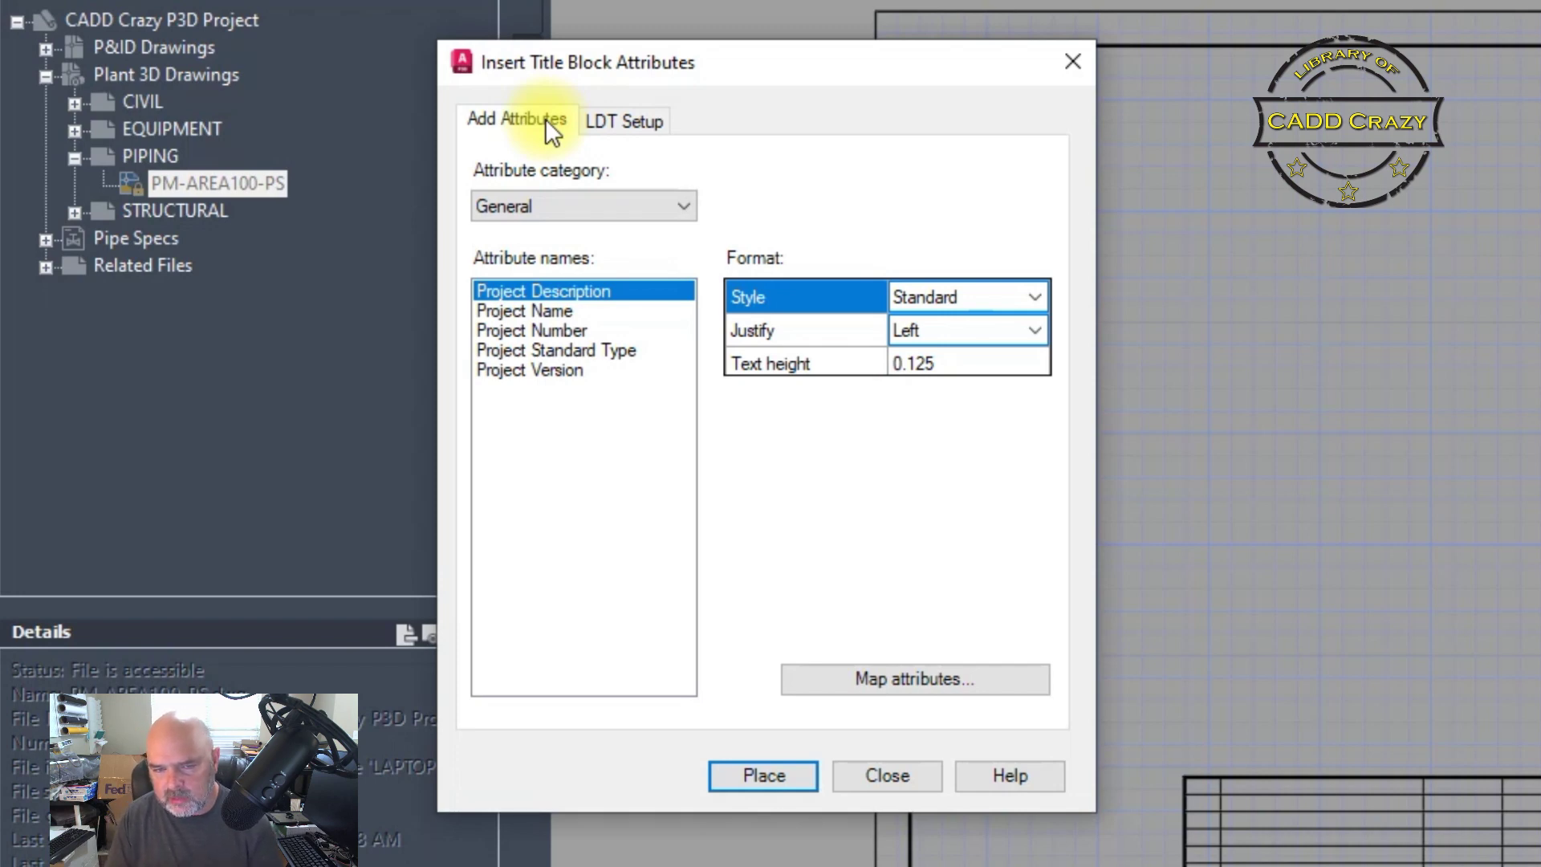
Load CADD CRAZY LINE LIST P3D PROJECT.xlsx from the LINE LIST folder as the title block's LDT file.
left_click(615, 120)
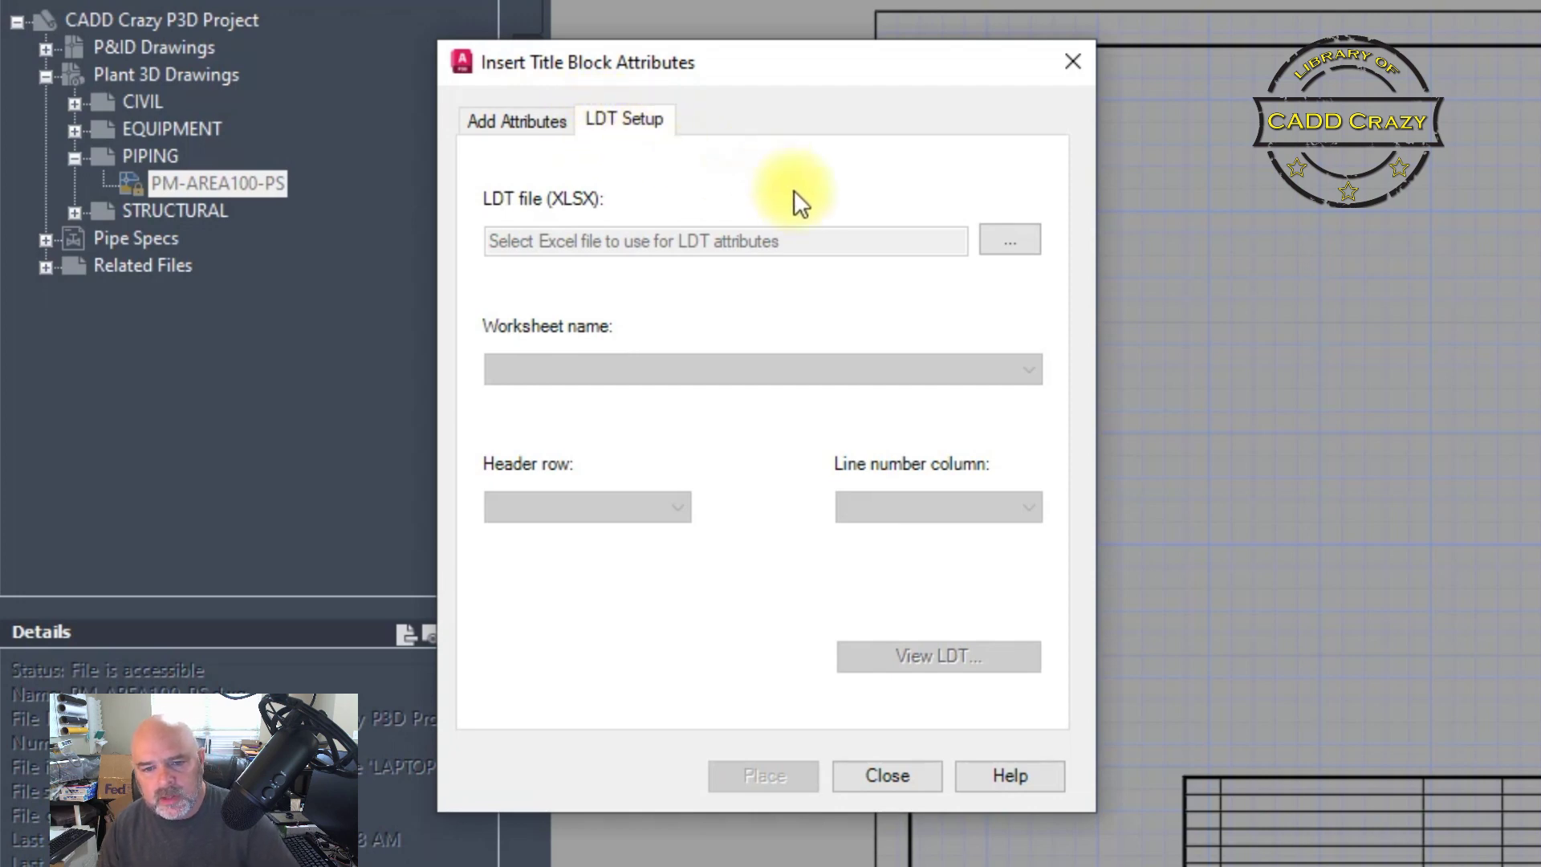
left_click(1000, 239)
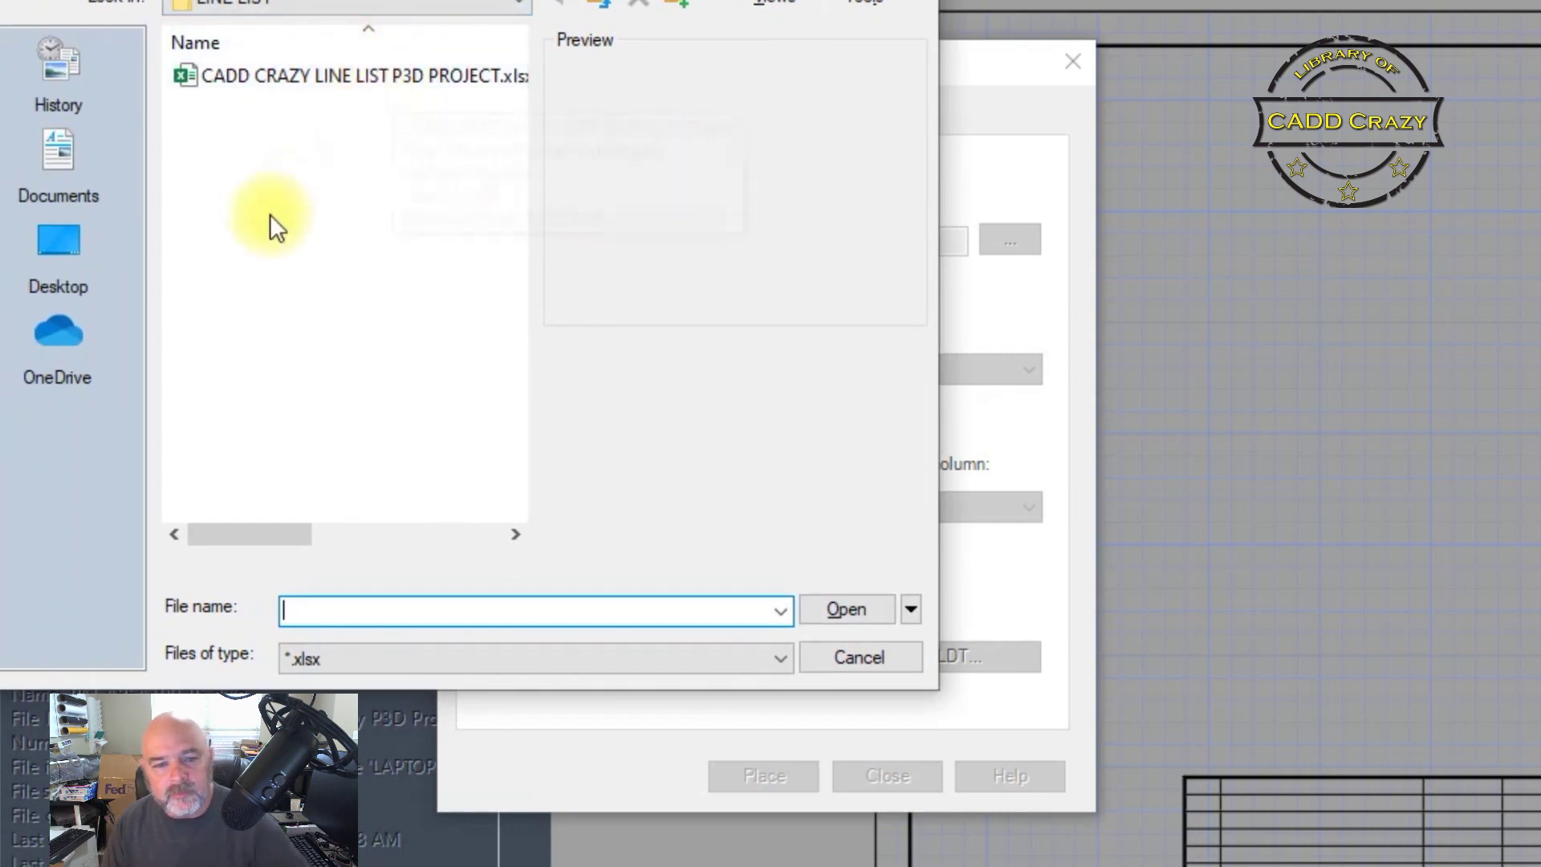
left_click(360, 80)
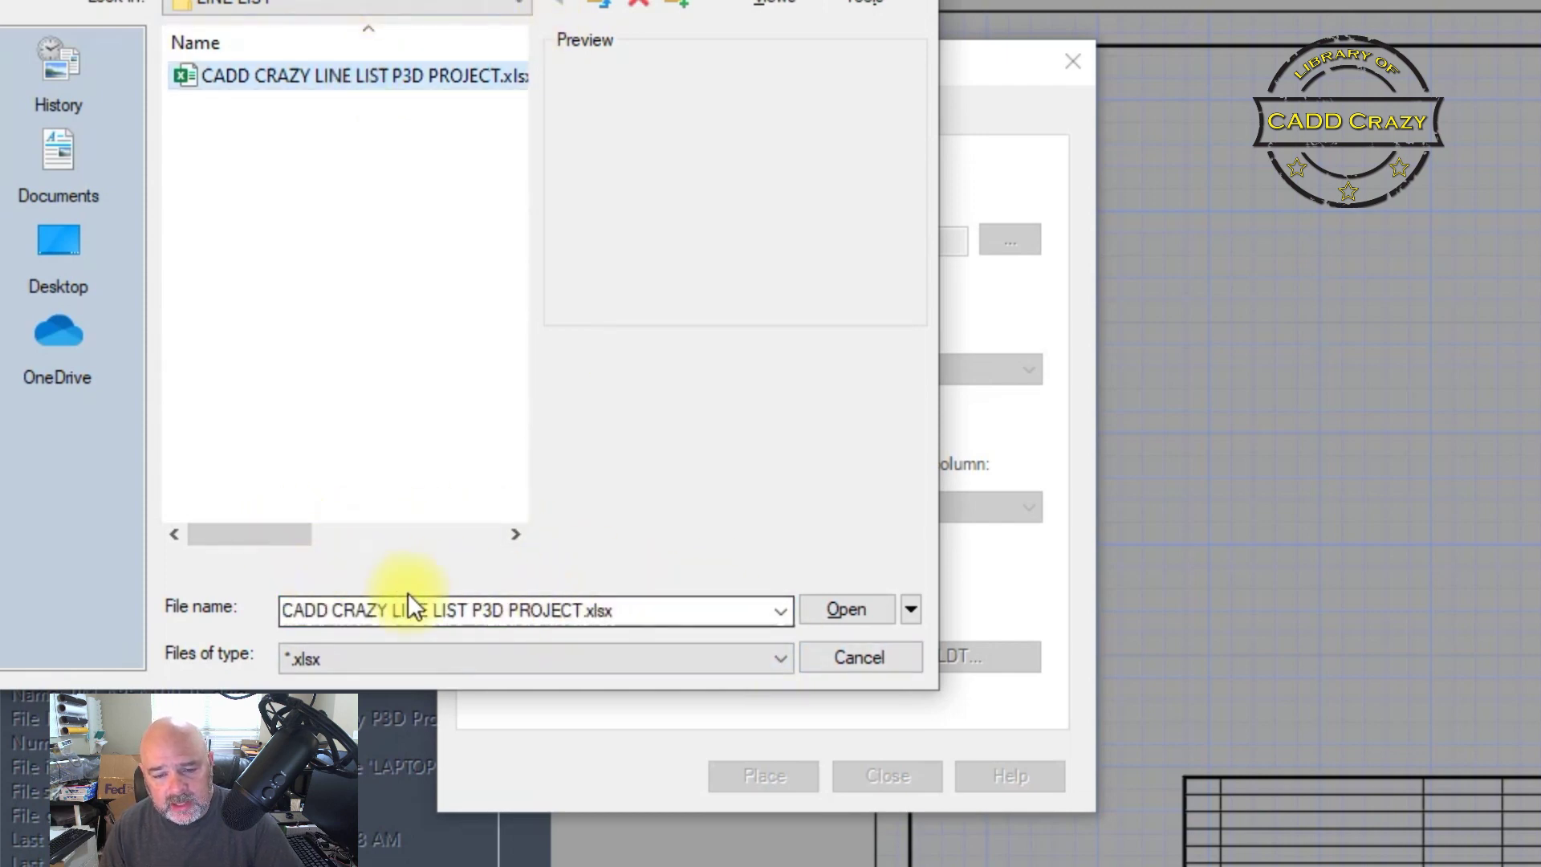
left_click(780, 662)
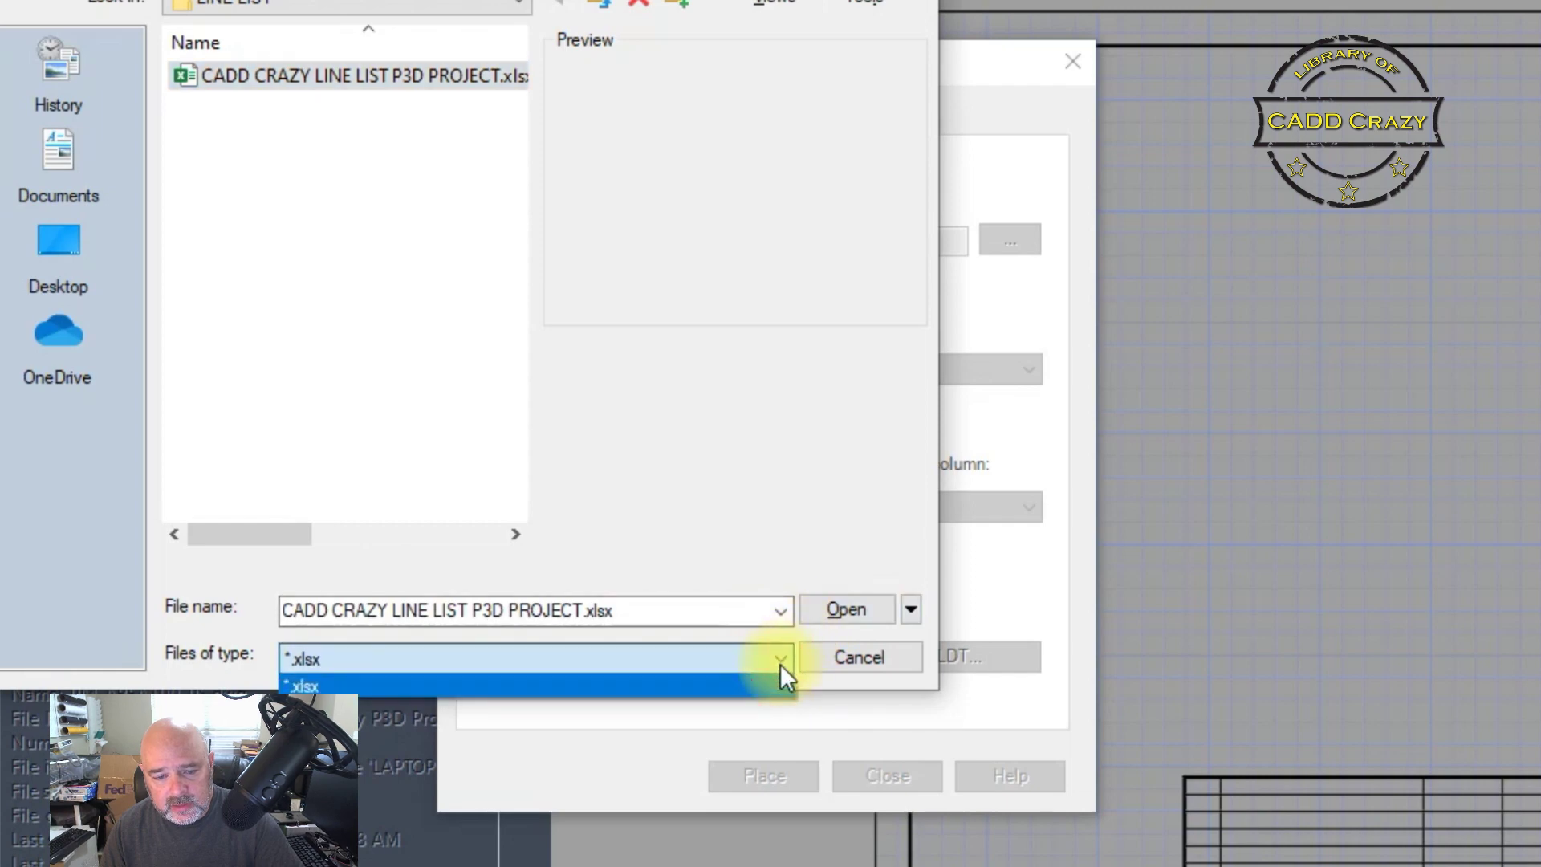
left_click(777, 441)
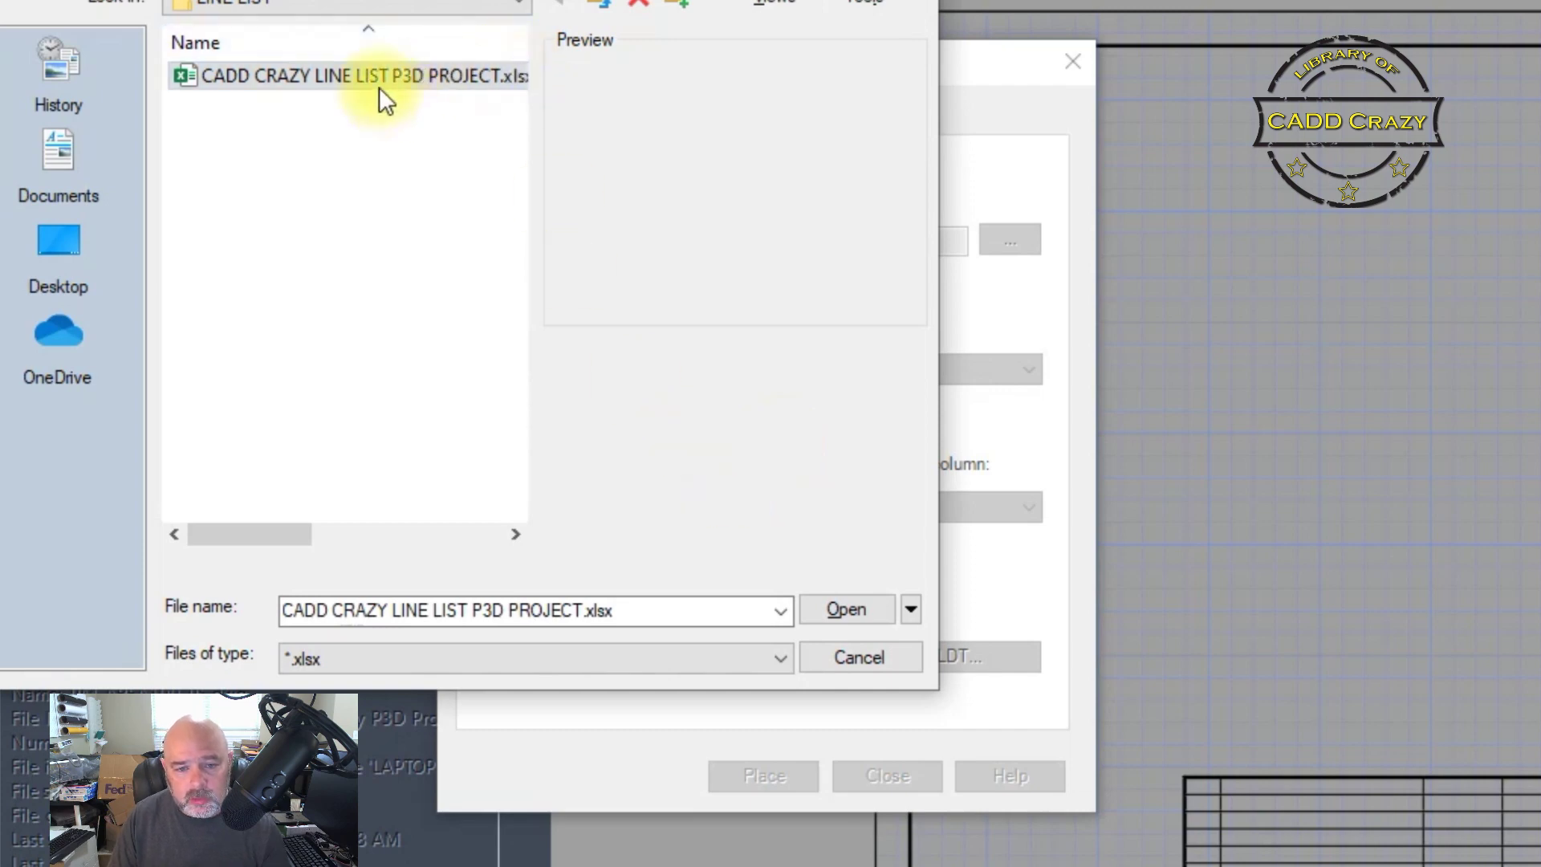
left_click(840, 609)
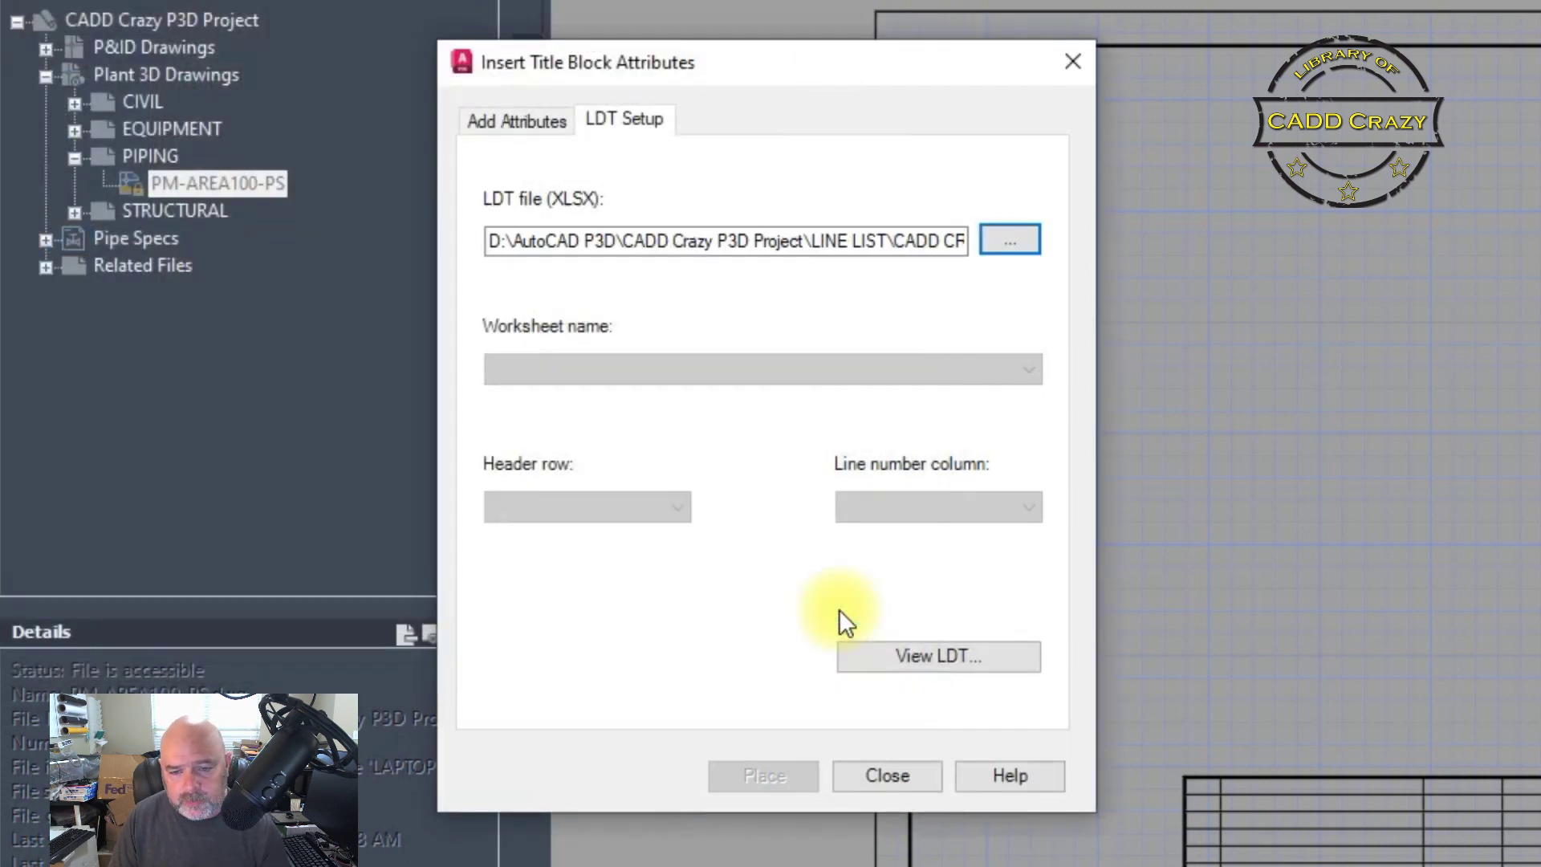
Try to choose a worksheet for the LDT file, and check the line list workbook open in Excel.
left_click(928, 377)
left_click(923, 372)
left_click(847, 356)
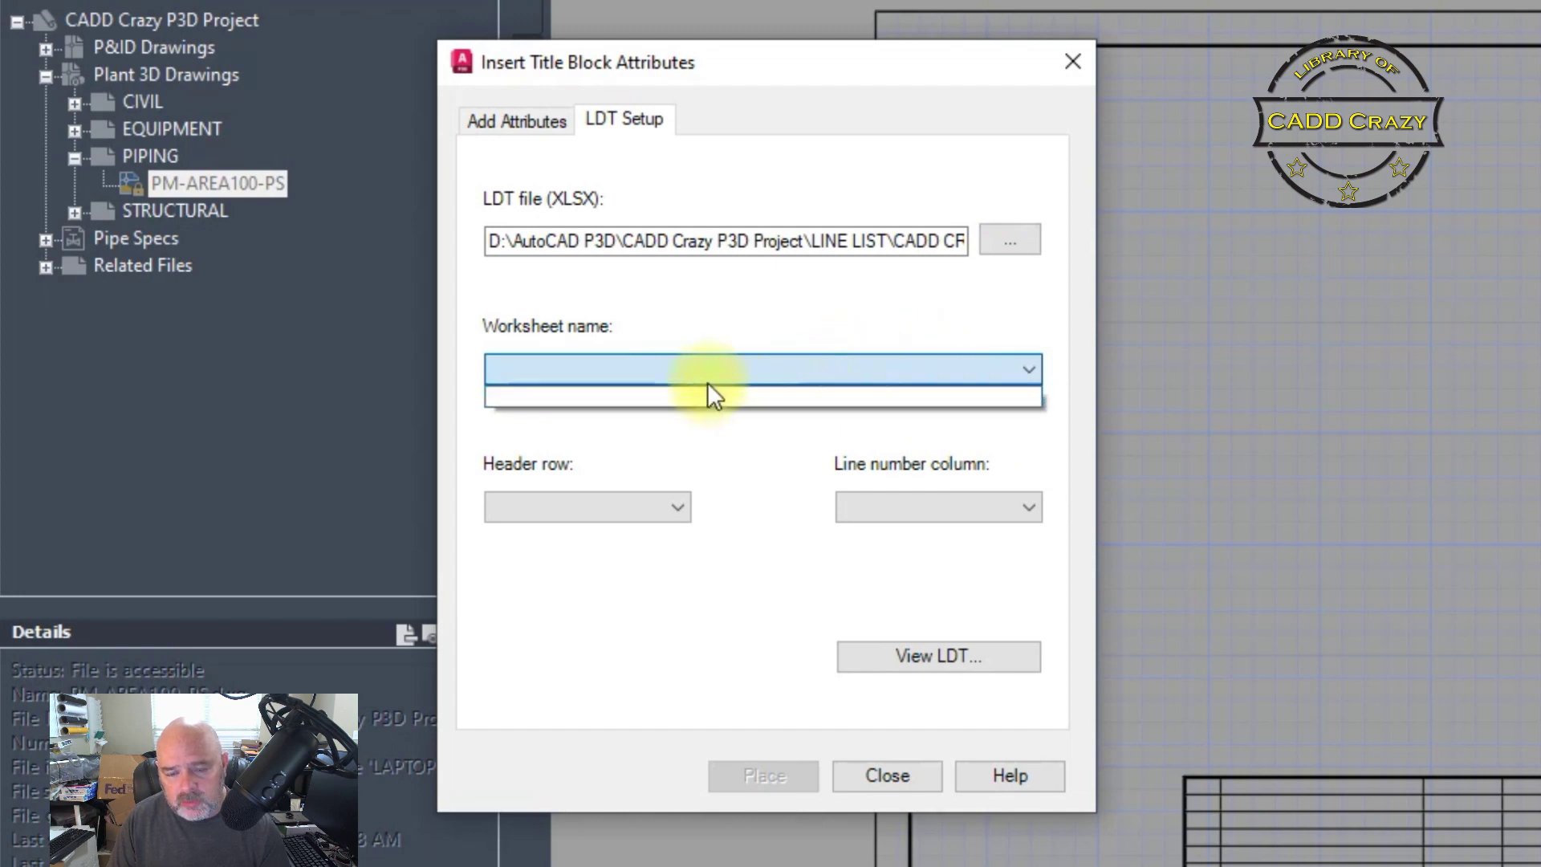
left_click(638, 365)
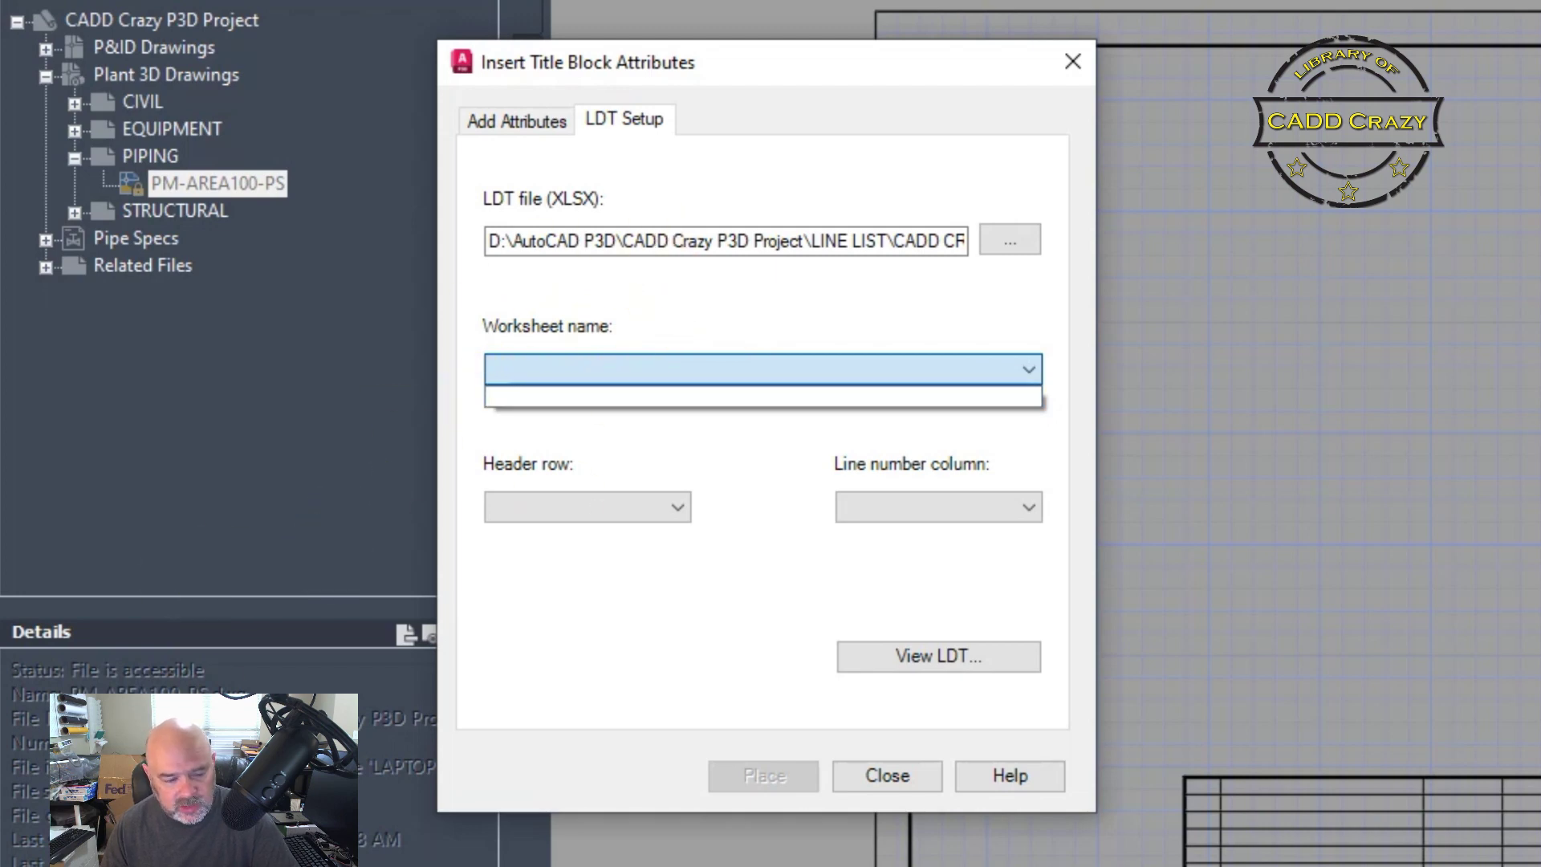
key("alt+Tab")
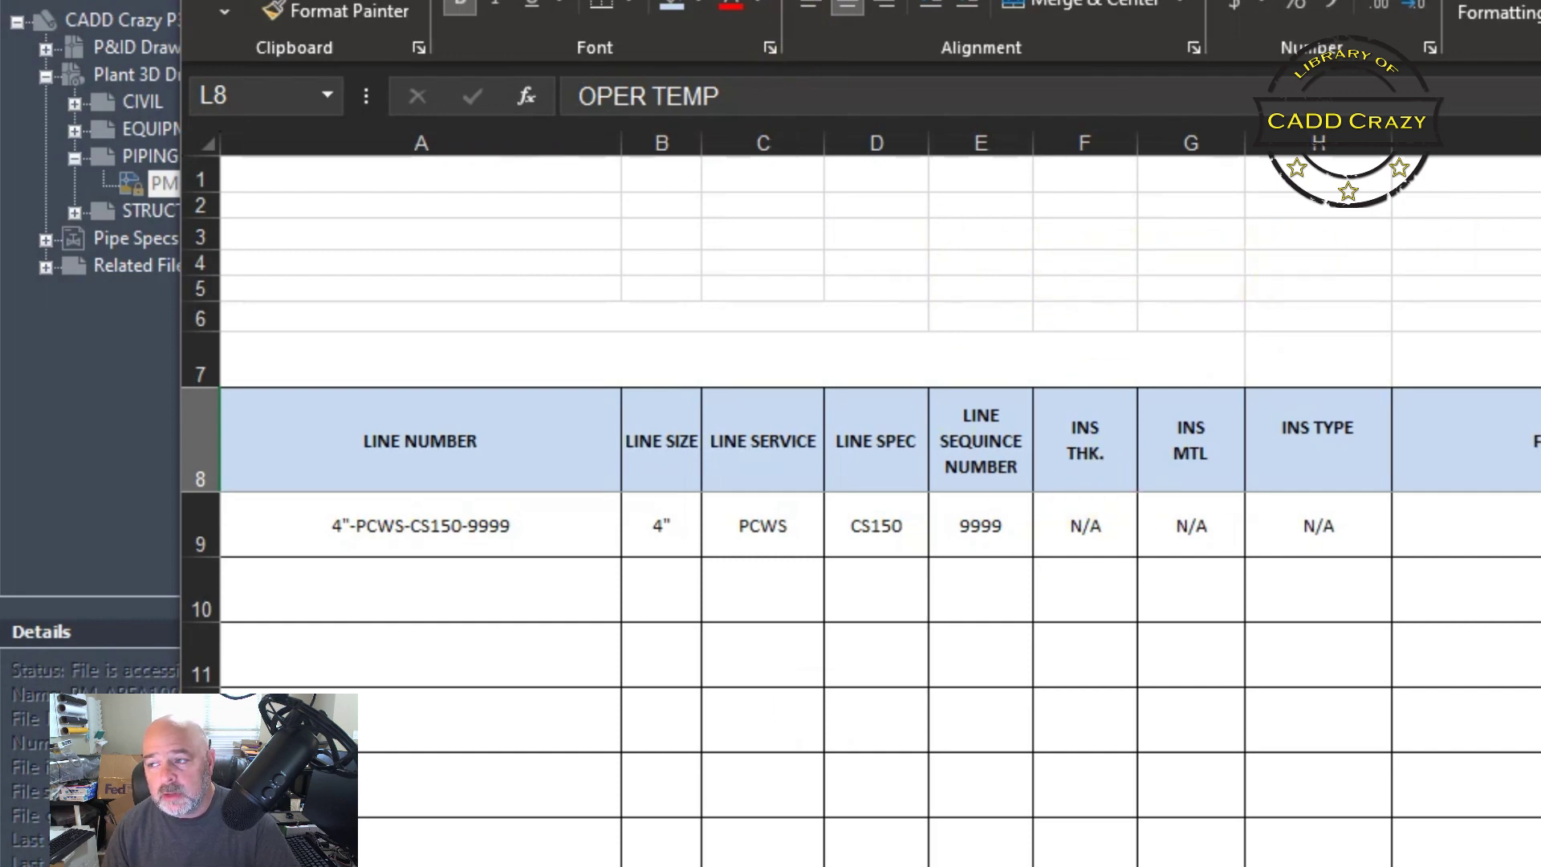
key("alt+Tab")
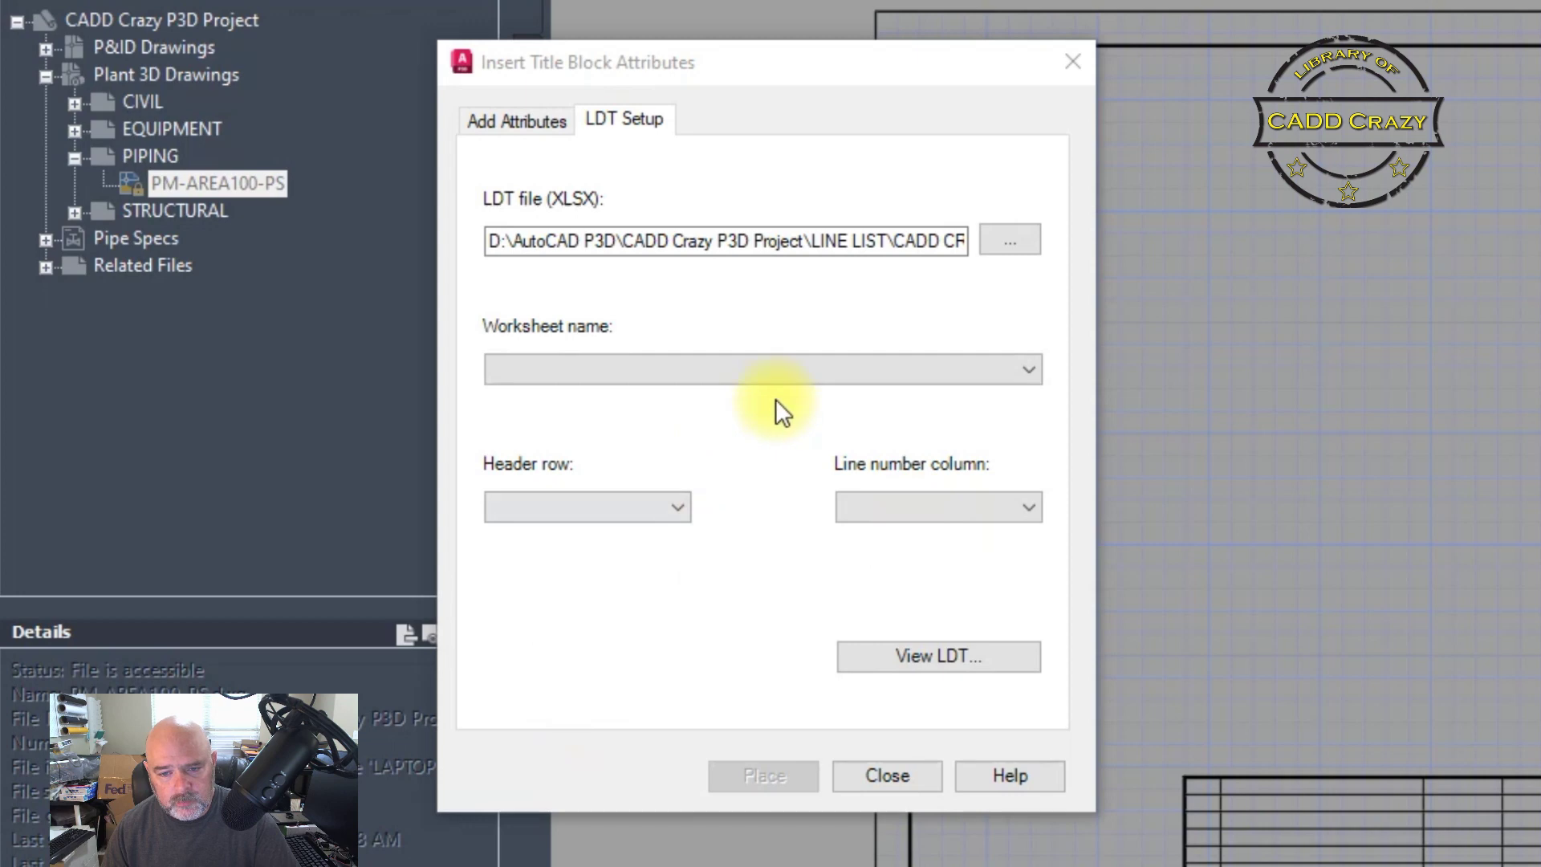
Reload CADD CRAZY LINE LIST P3D PROJECT.xlsx from the LINE LIST folder as the title block's LDT file.
left_click(1005, 237)
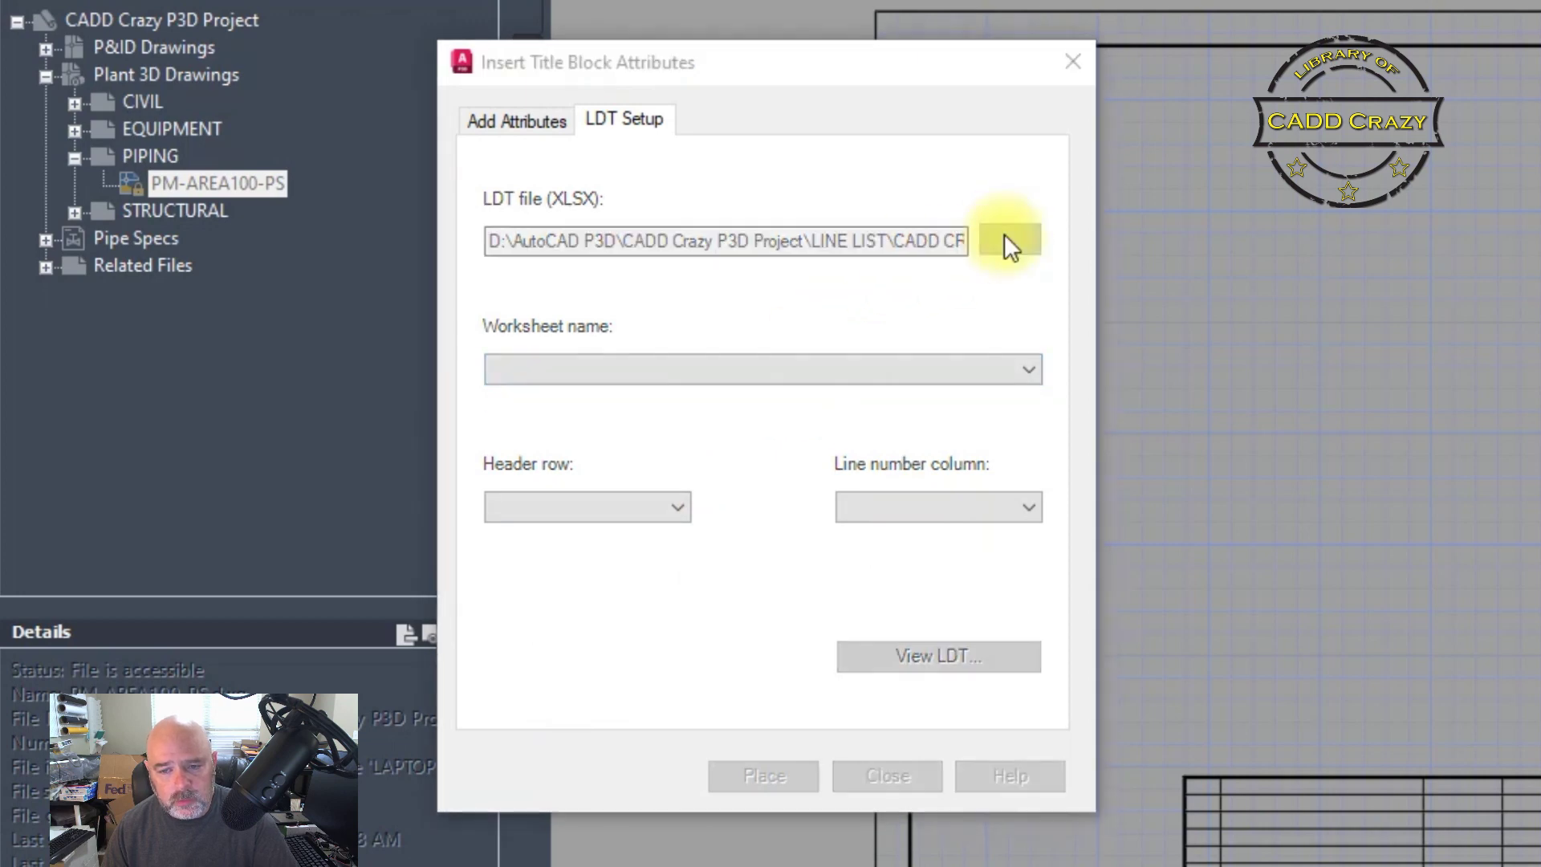
left_click(265, 73)
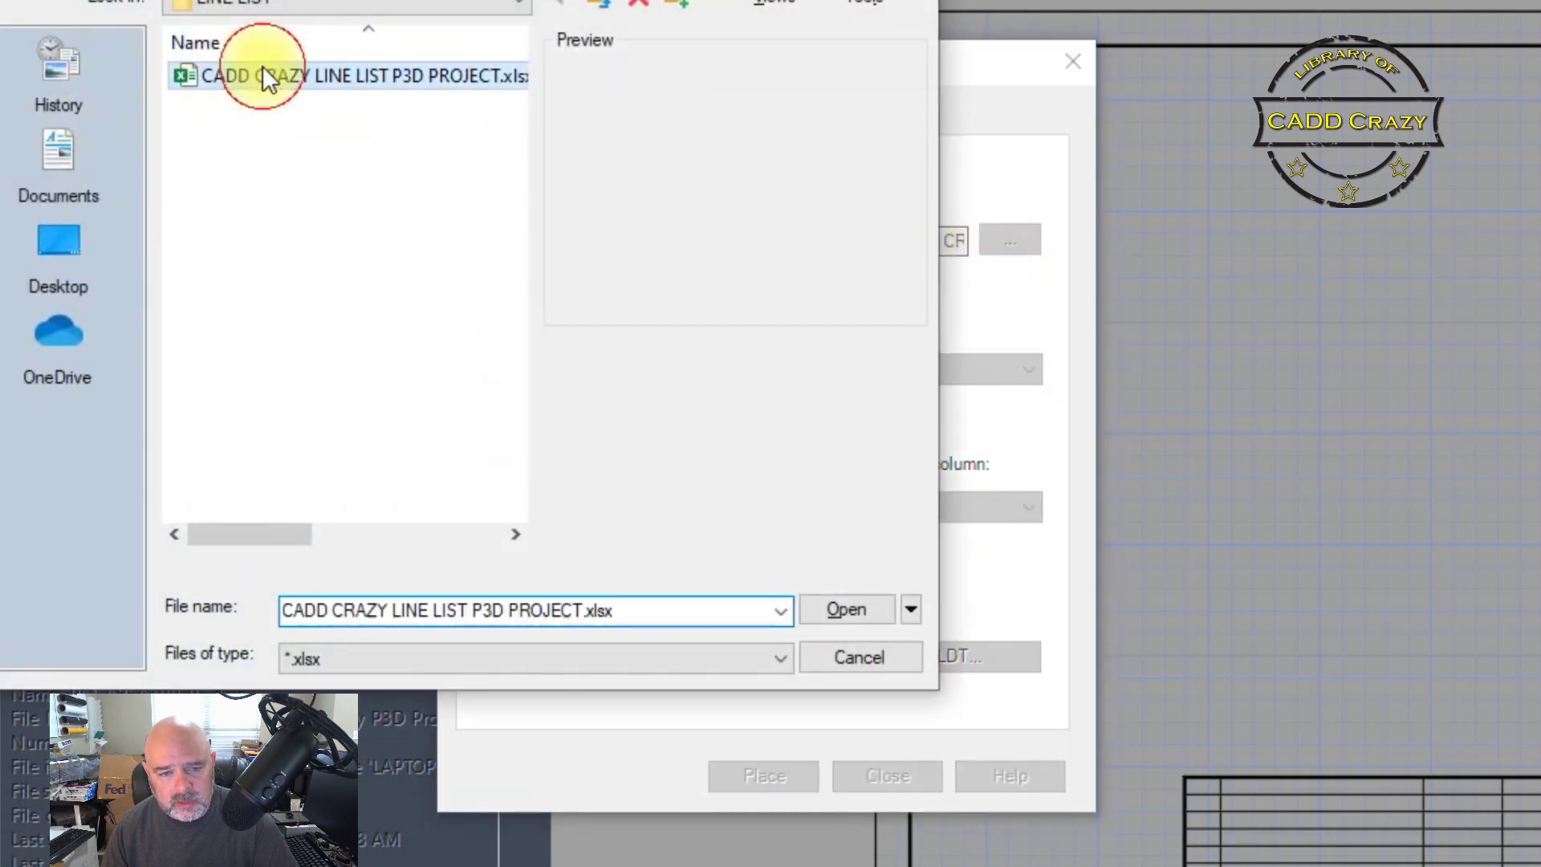
left_click(869, 607)
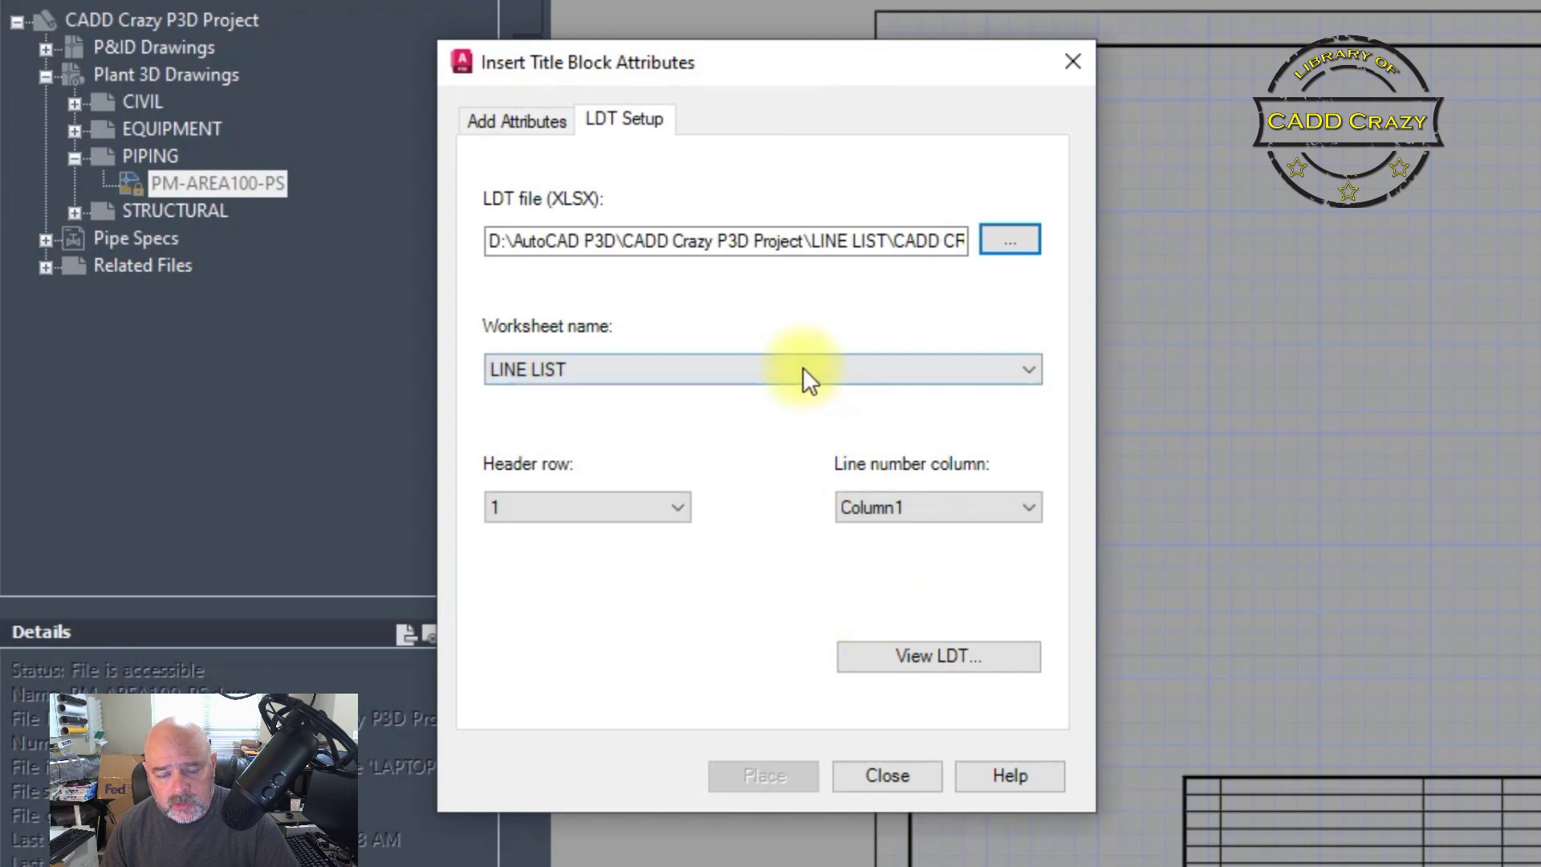
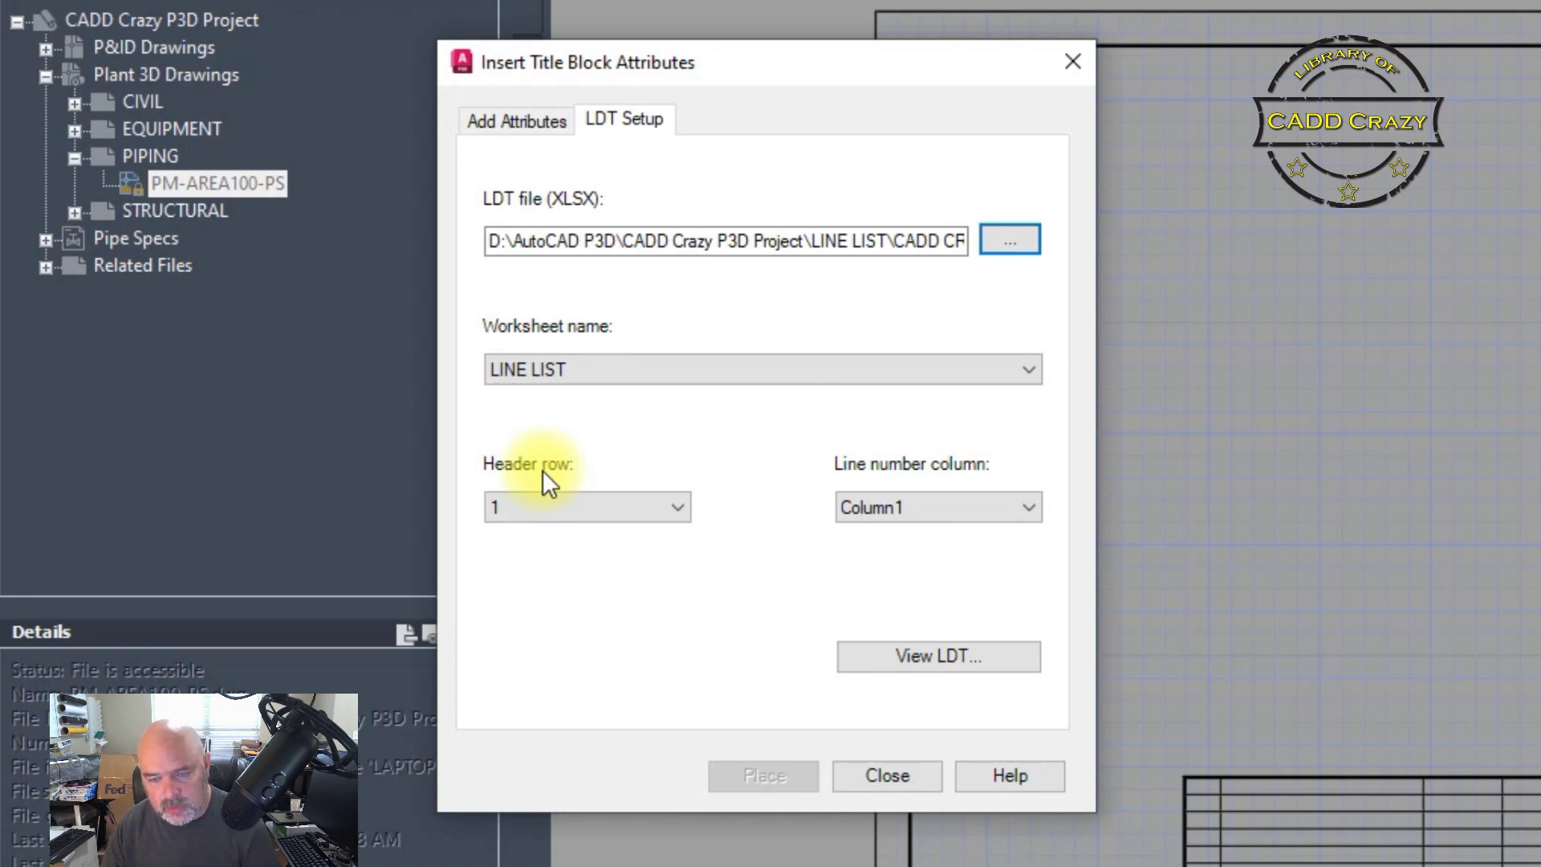
Set the LDT header row to 8 and the line number column to LINE NUMBER.
left_click(628, 514)
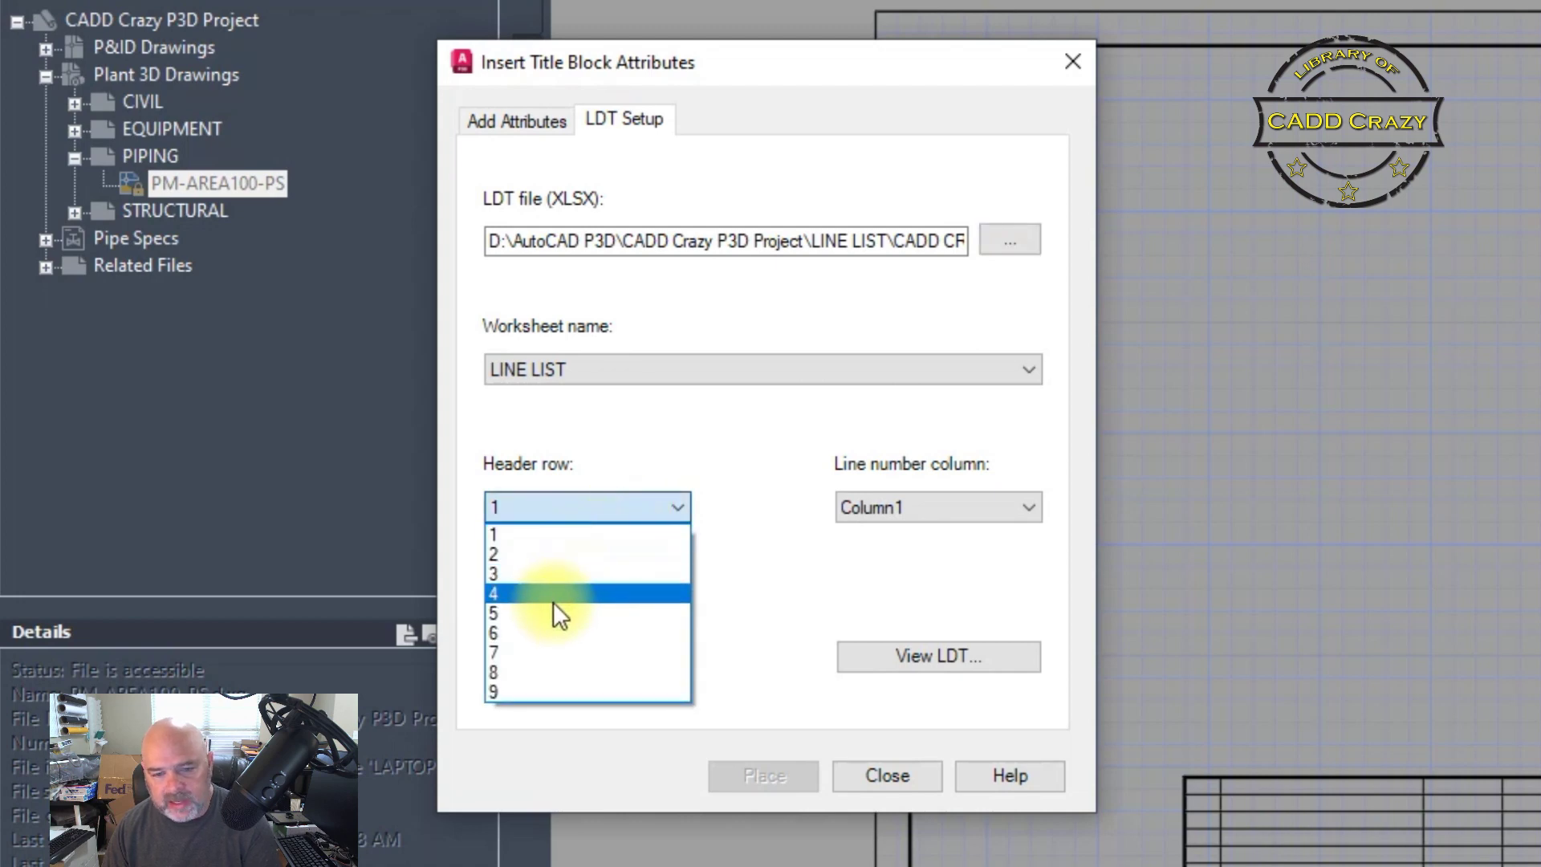
left_click(528, 671)
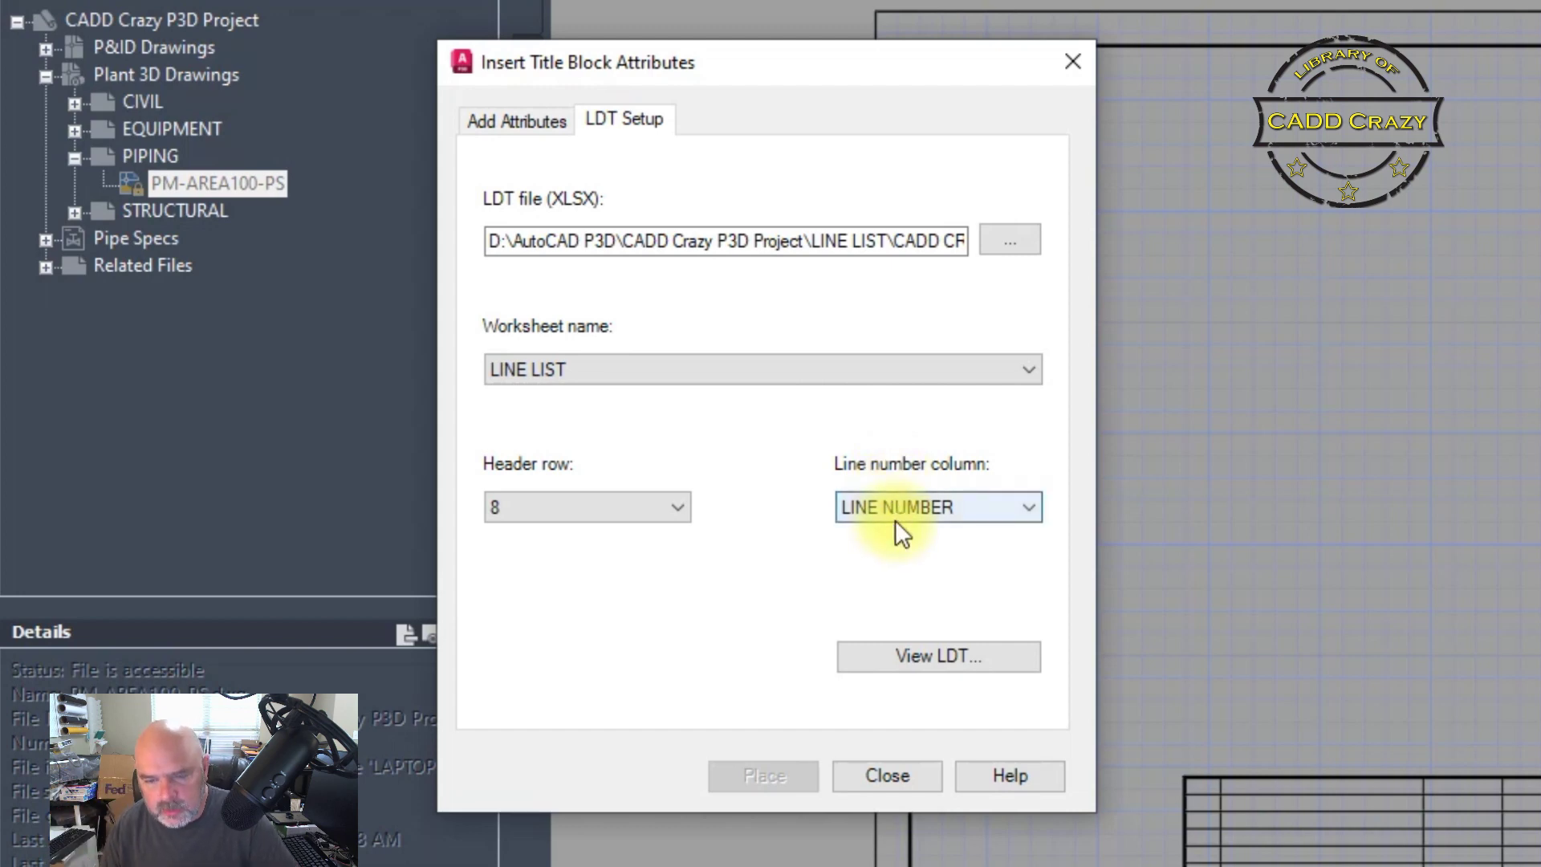
left_click(946, 514)
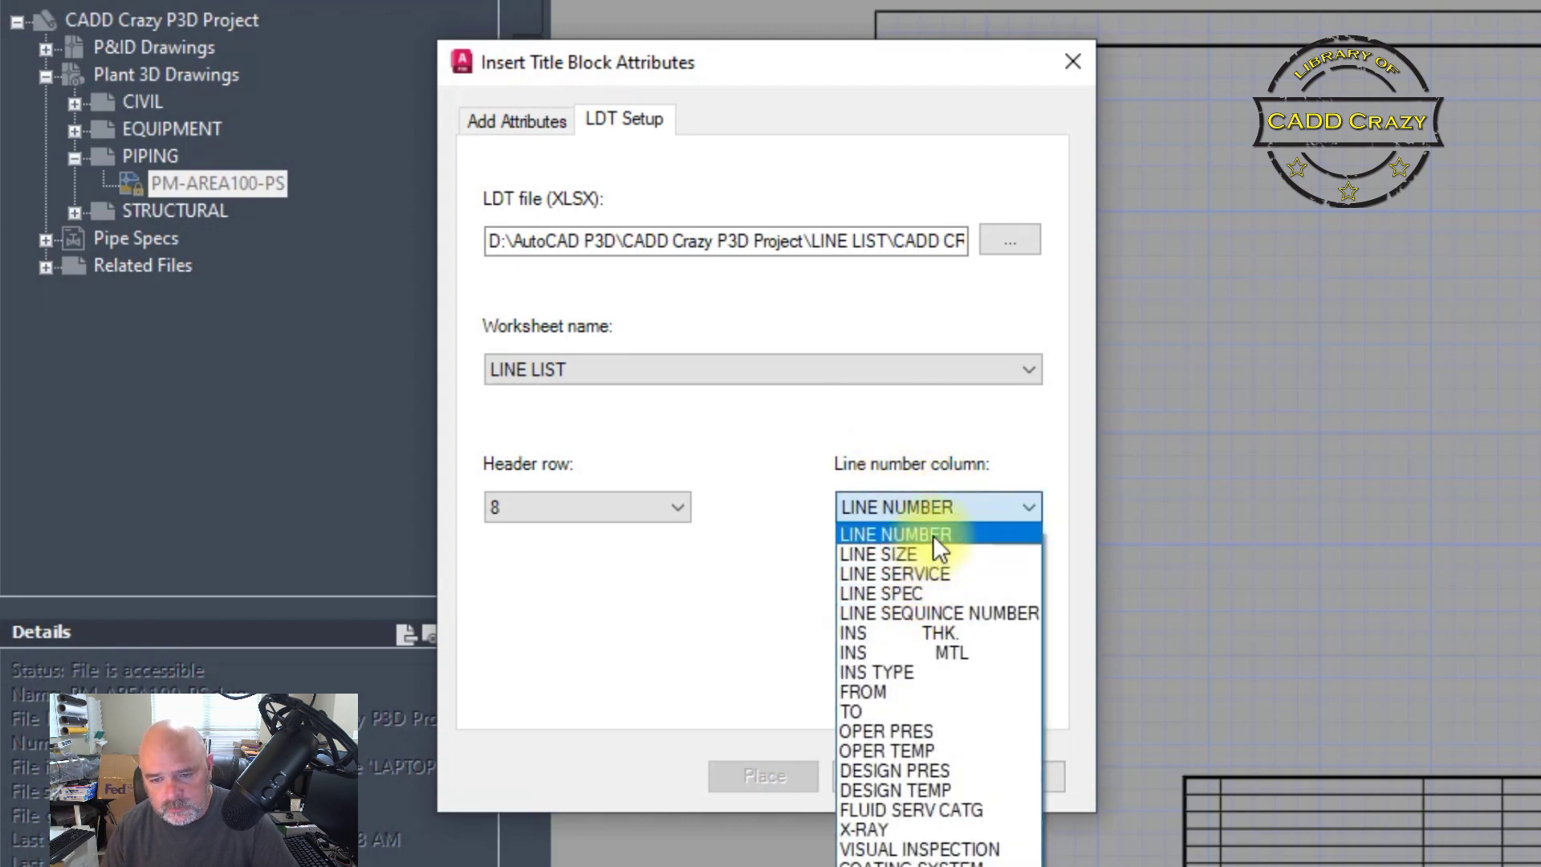
left_click(933, 535)
View the line designation table and review its columns from one end to the other.
left_click(898, 655)
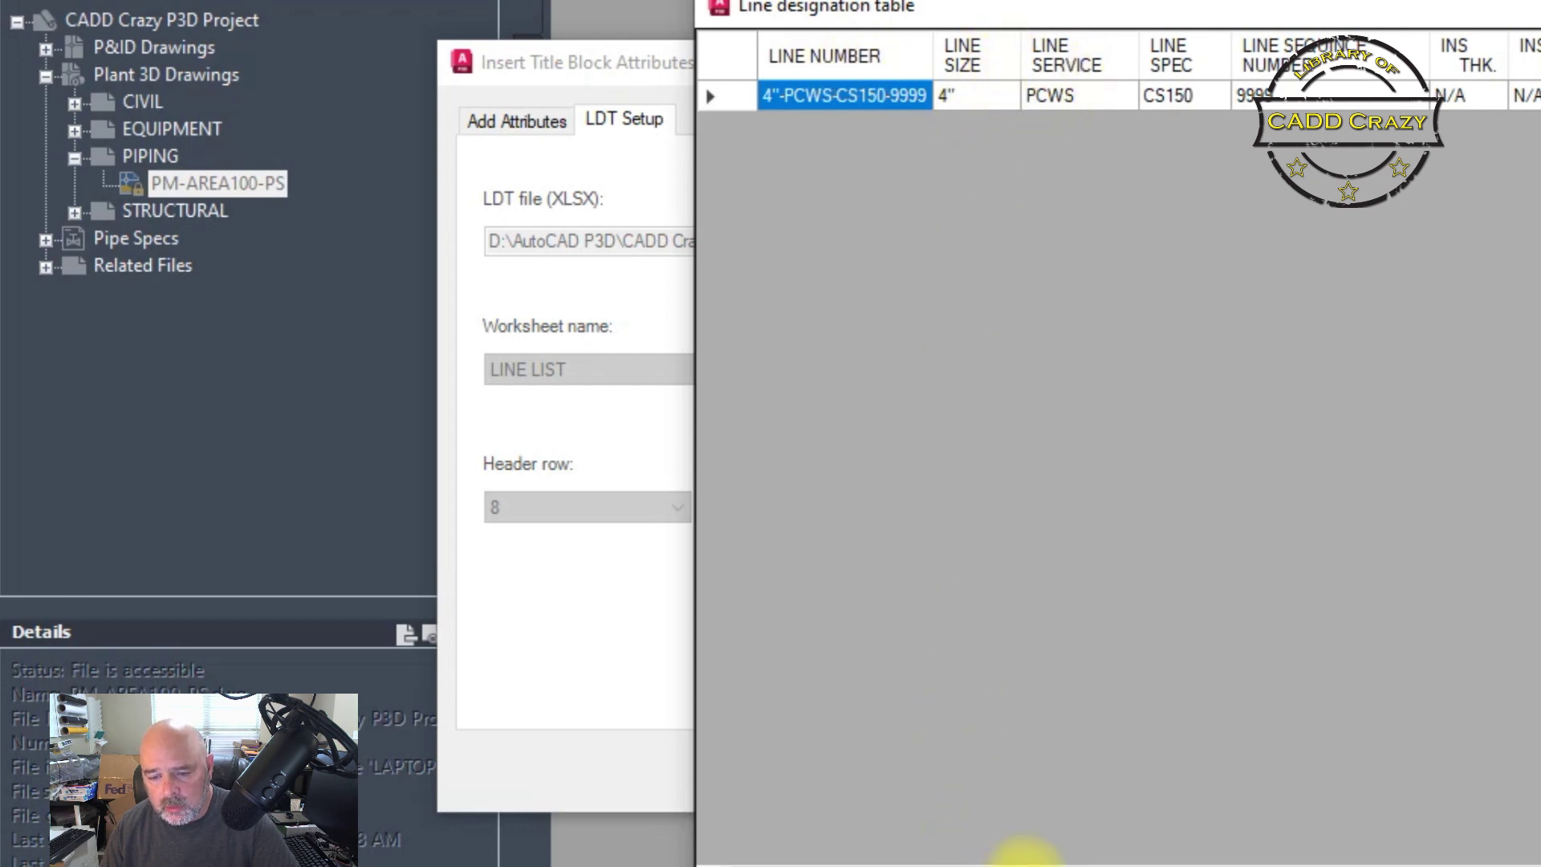
scroll(1022, 850, "right", 10)
scroll(1022, 850, "left", 10)
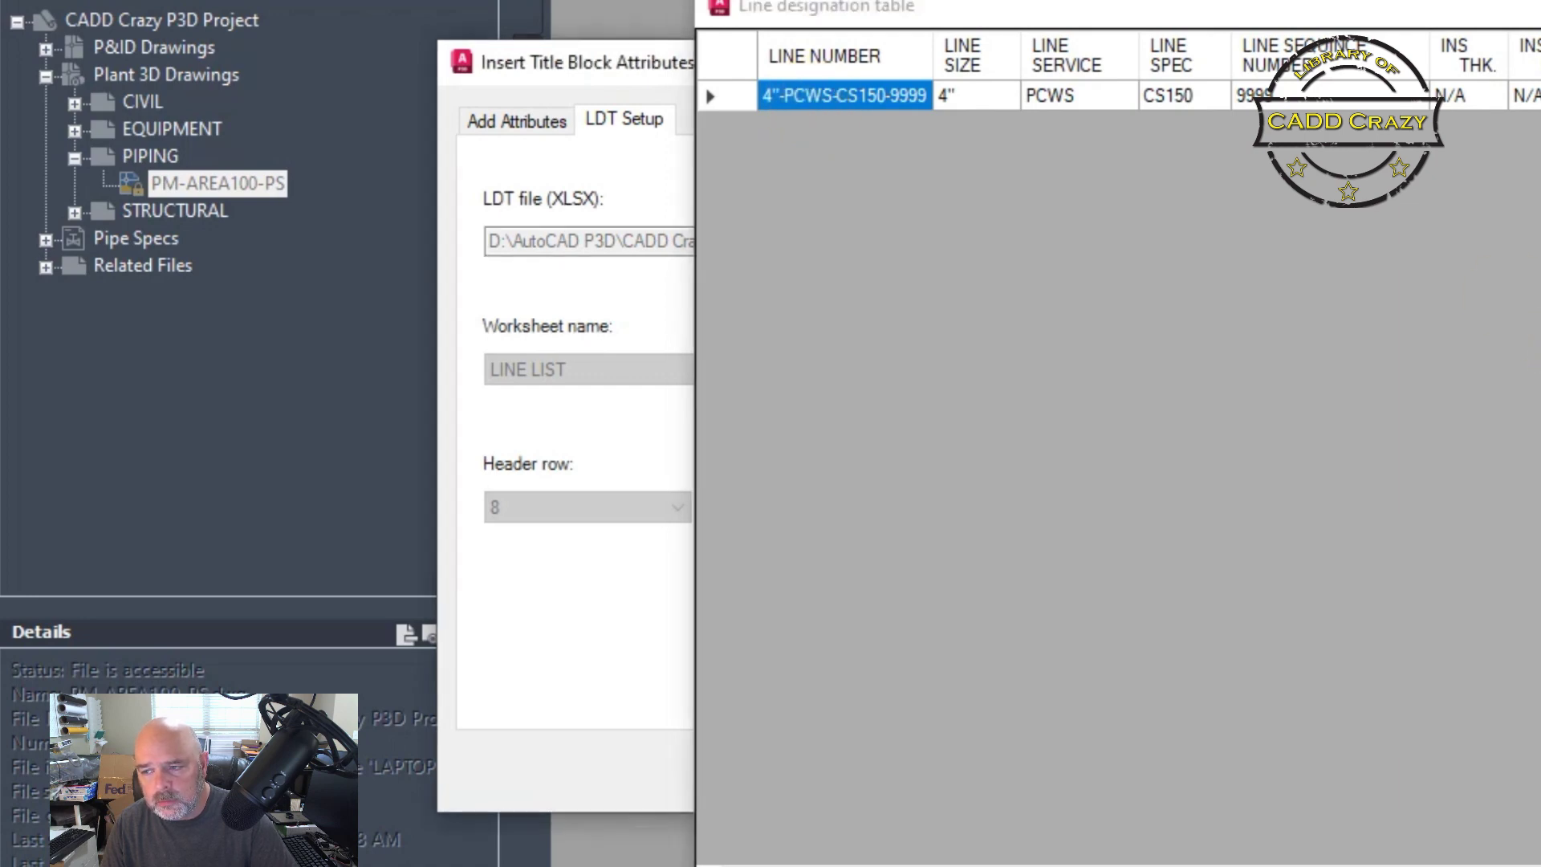
key("Escape")
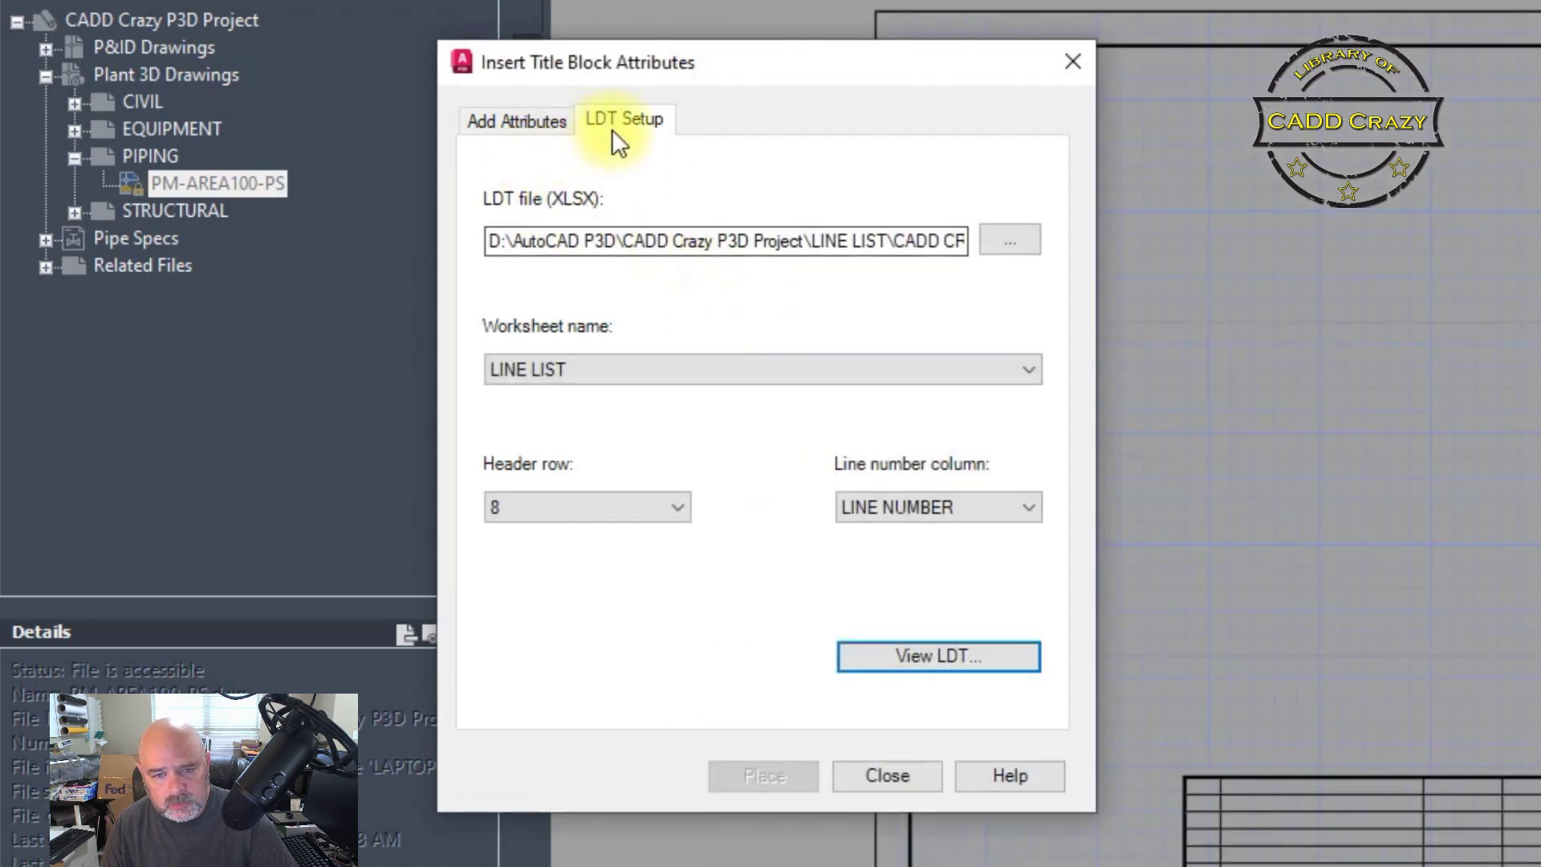
Open the title block attribute mapping and map the OP_PRESS block attribute to OPERATION PRESSURE.
left_click(498, 121)
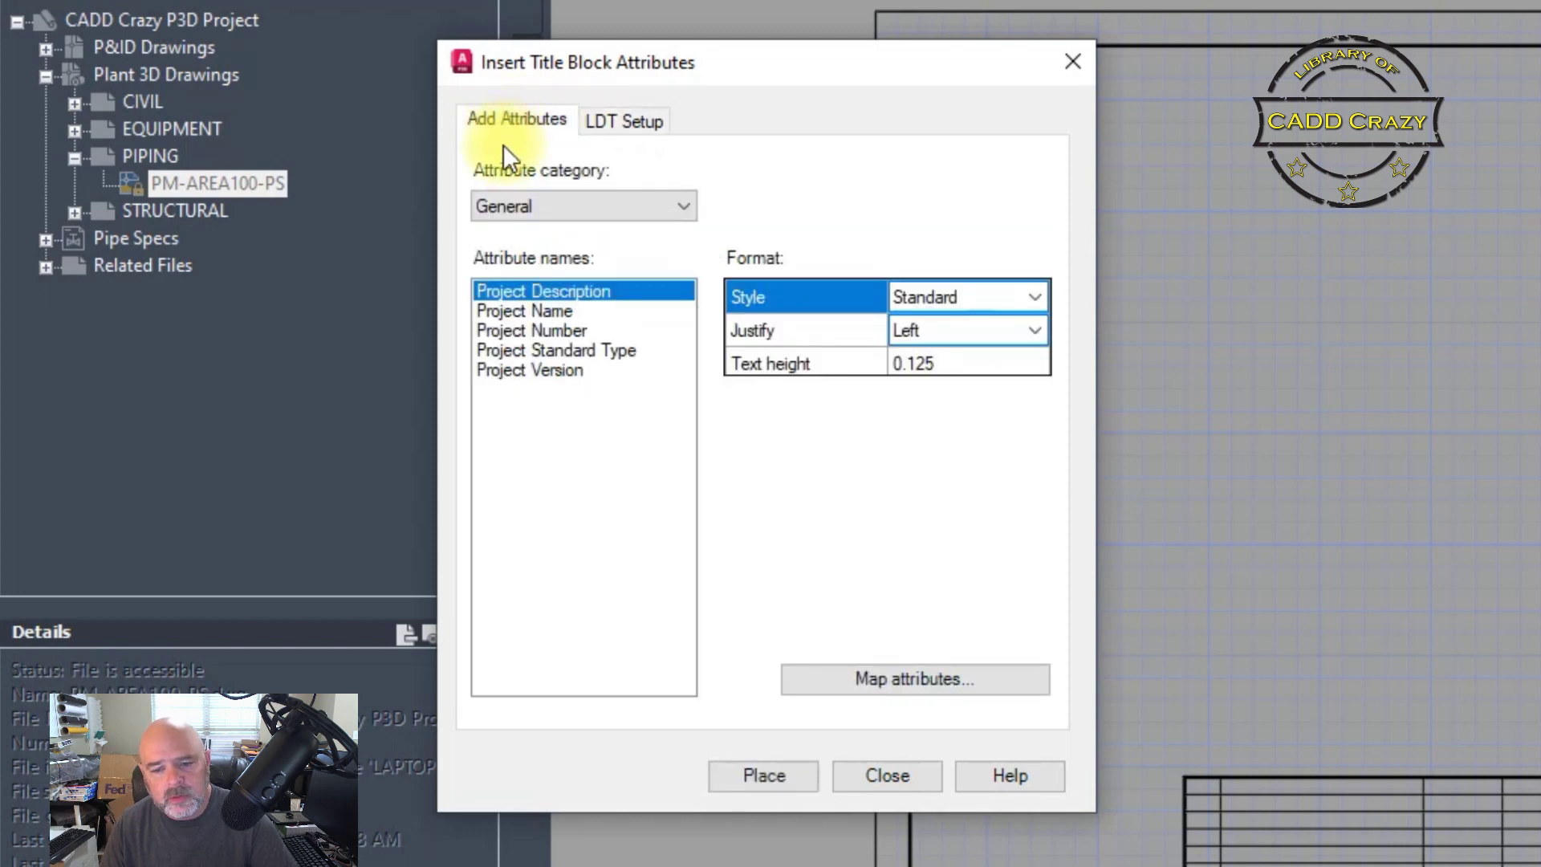
left_click(958, 682)
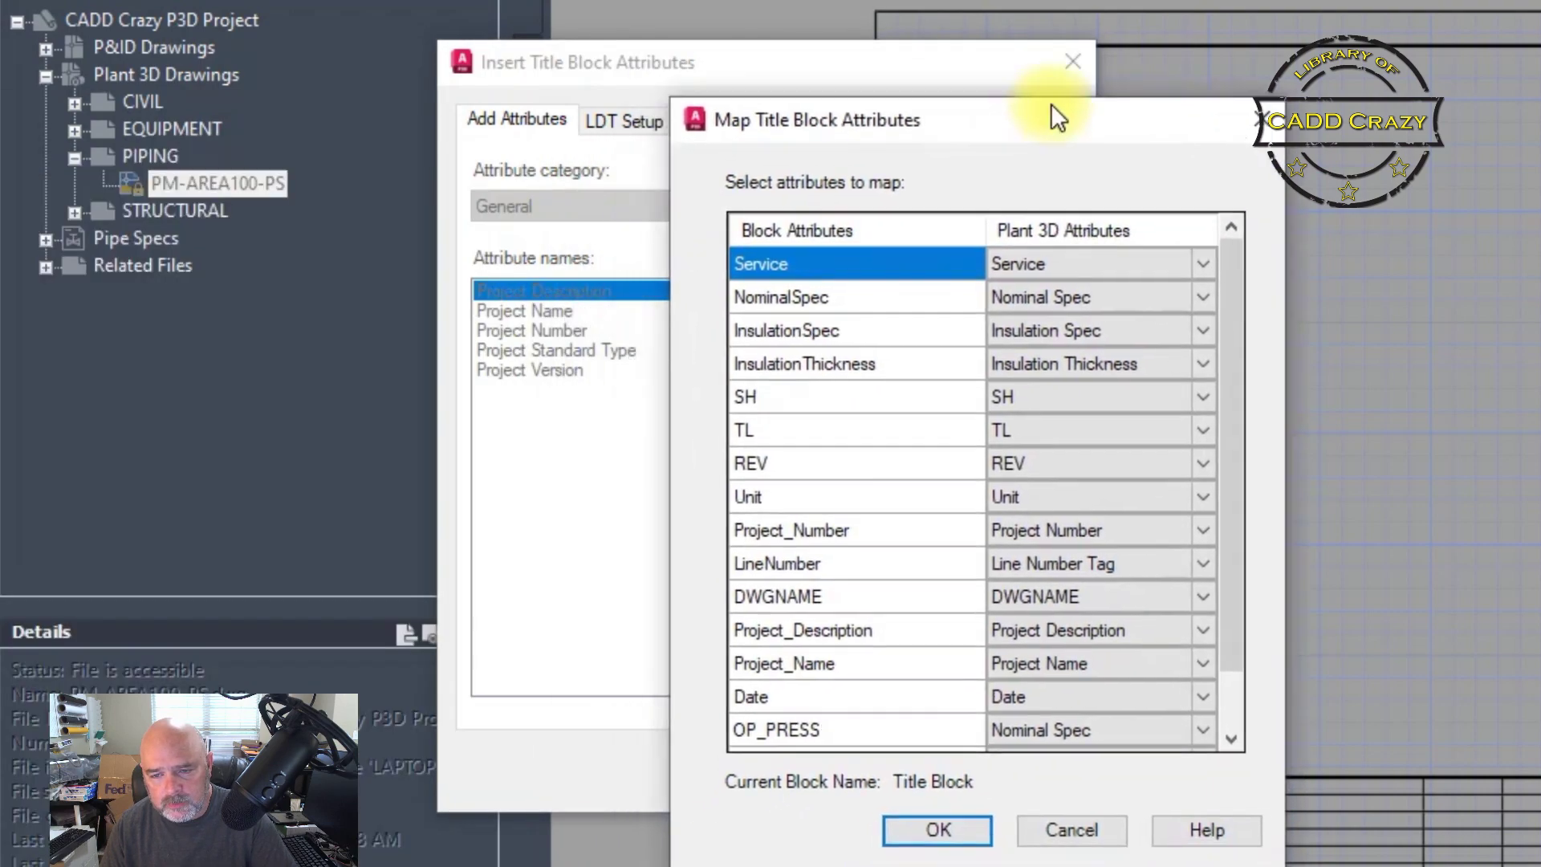
left_click_drag(1052, 103, 1130, 69)
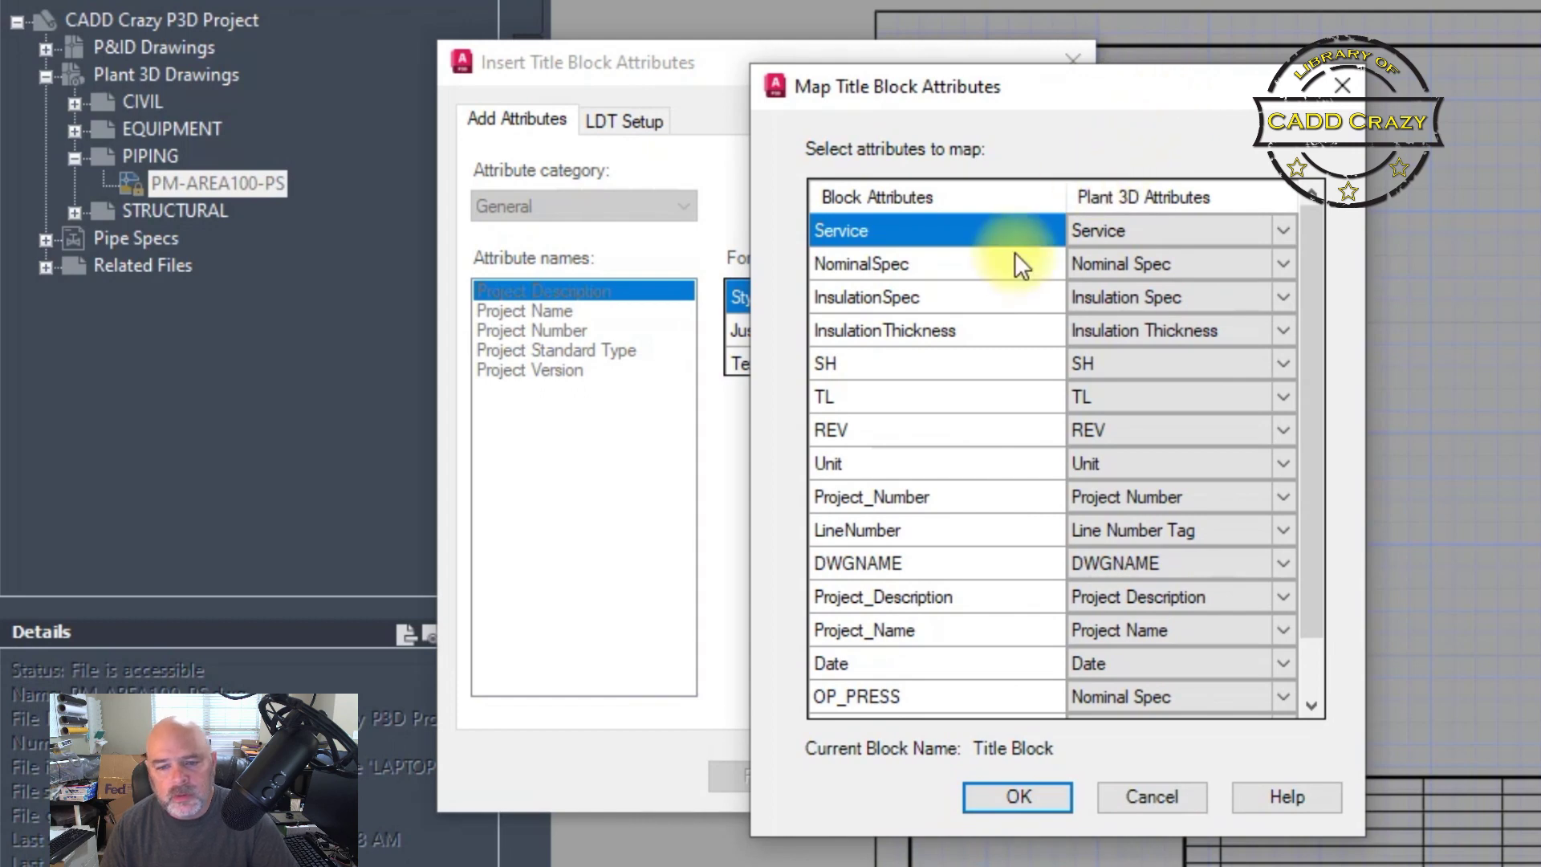
scroll(932, 413, "down", 1)
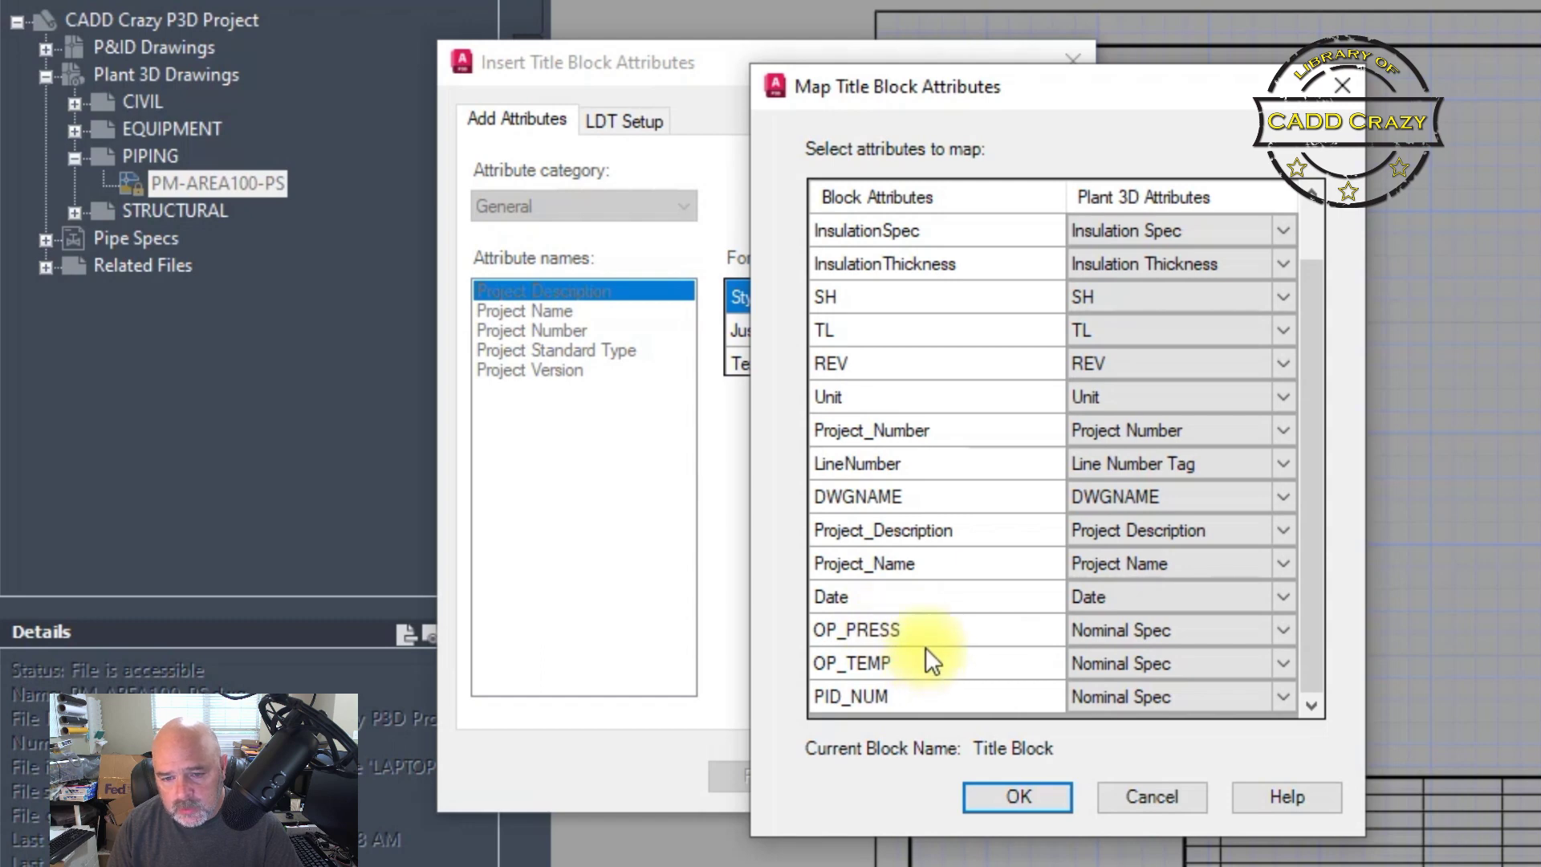
left_click(1281, 635)
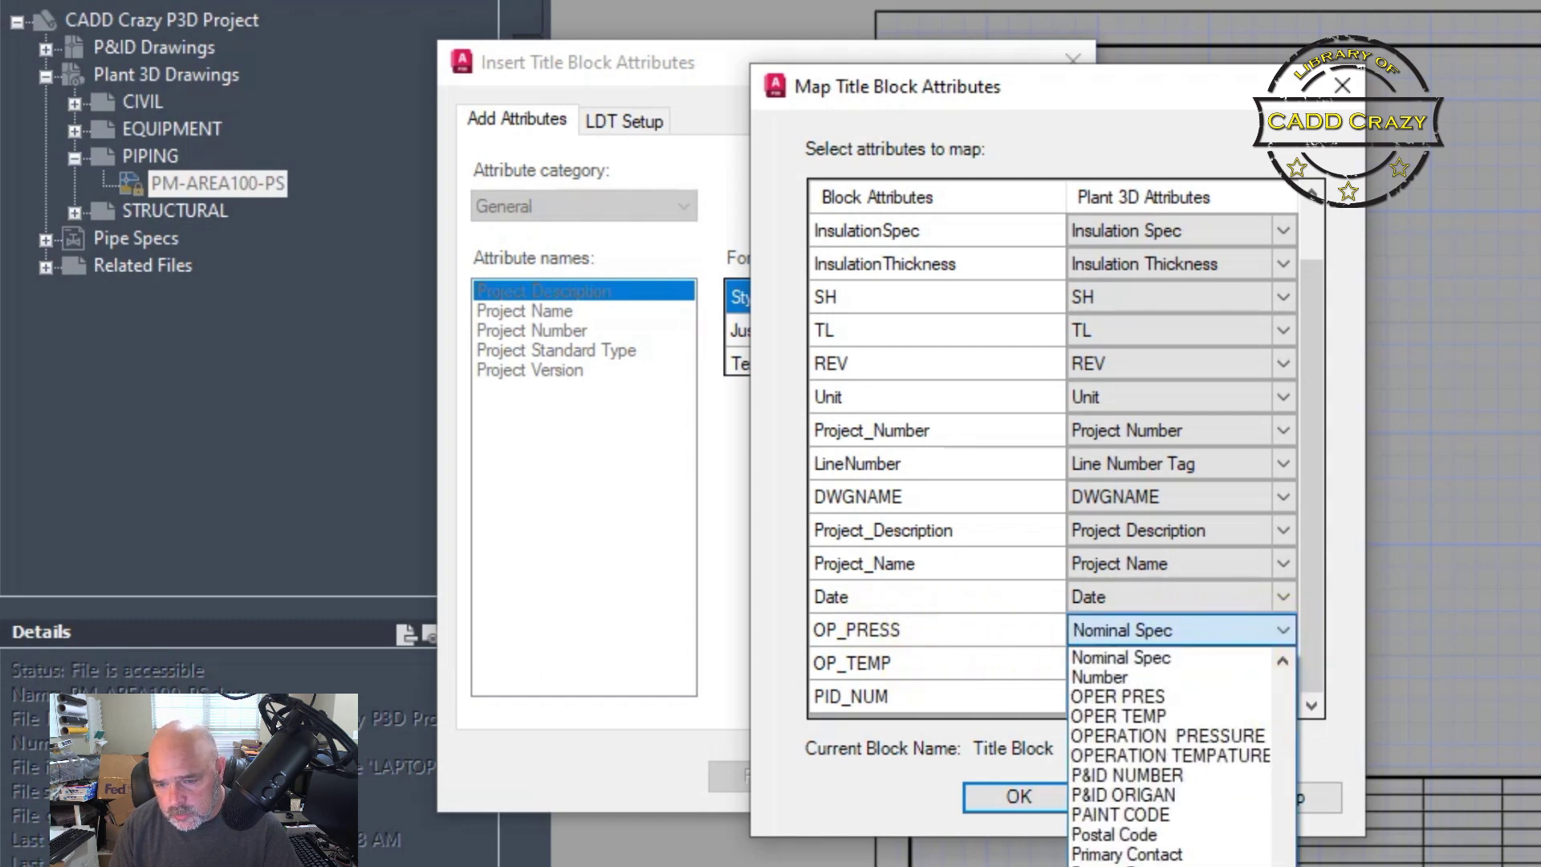
scroll(1163, 754, "up", 2)
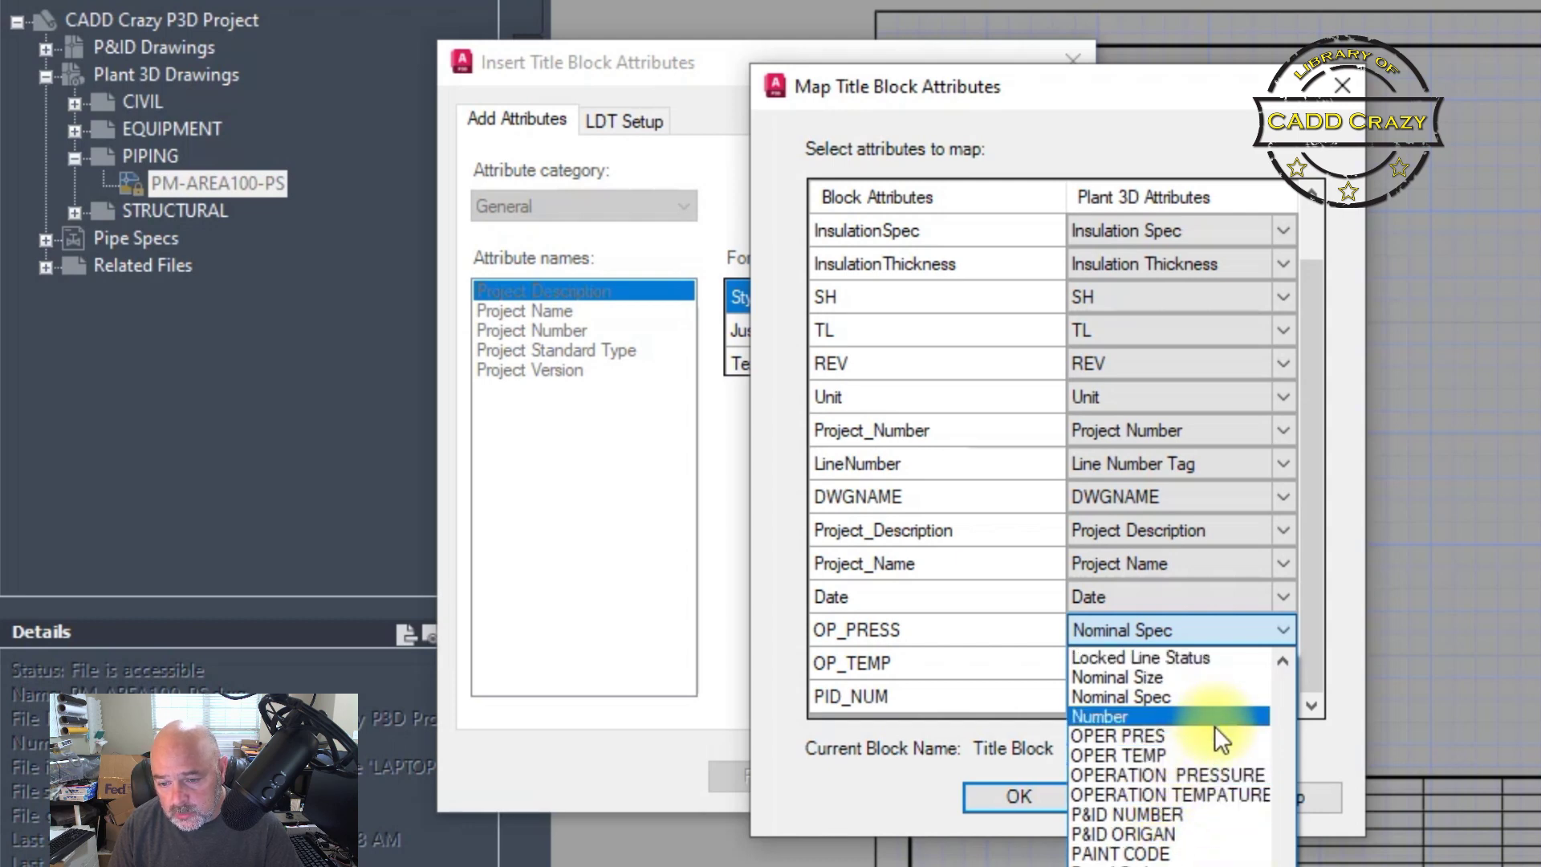
left_click(1225, 775)
Map the OP_TEMP block attribute to OPERATION TEMPATURE and accept the attribute mapping.
left_click(1283, 663)
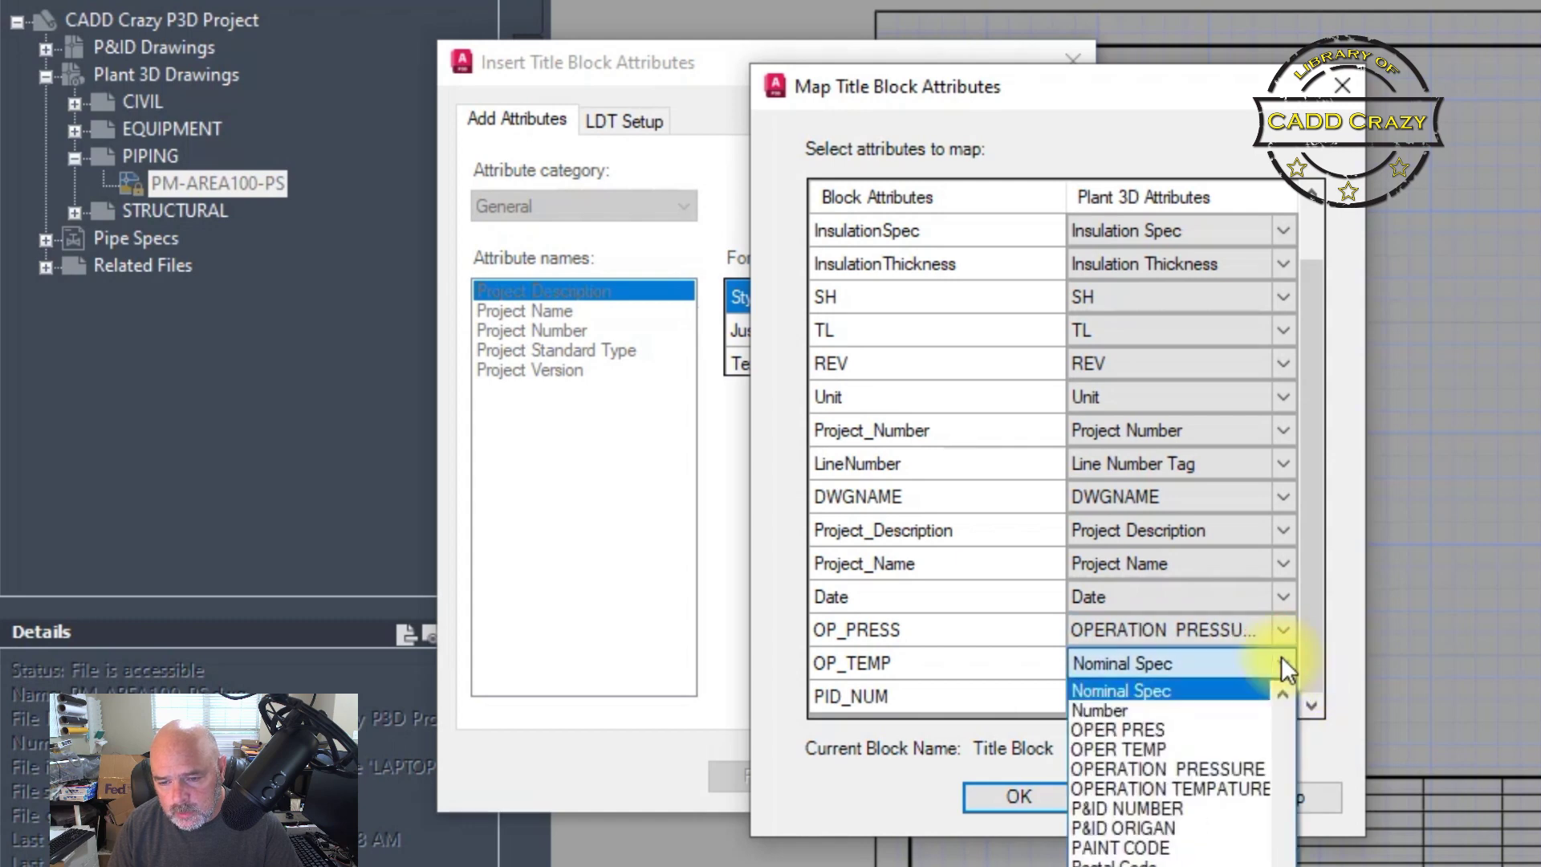
left_click(1191, 790)
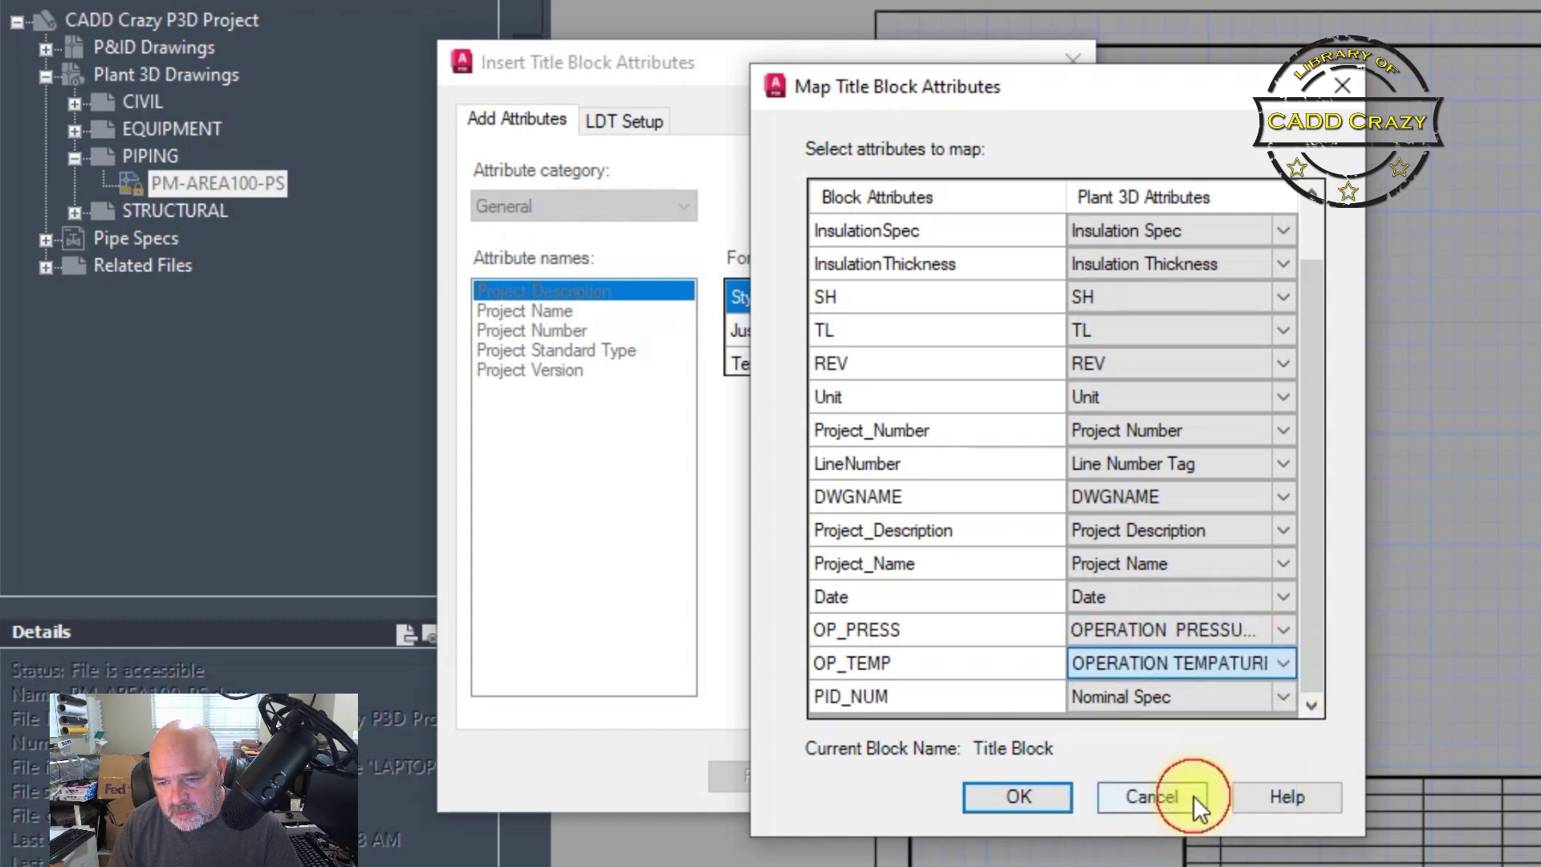
left_click(1284, 660)
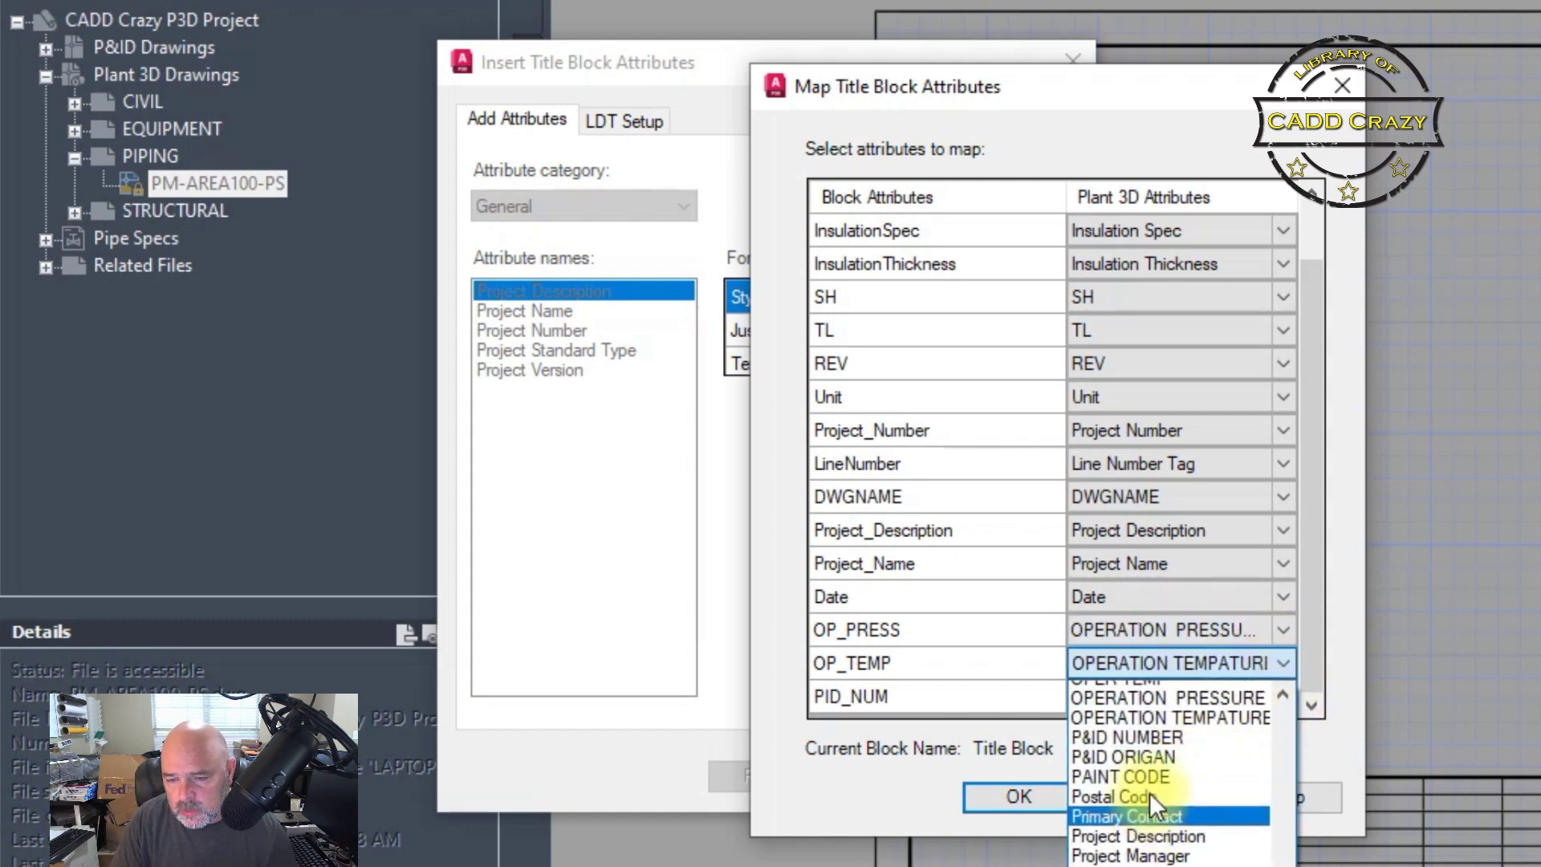
scroll(1150, 792, "up", 3)
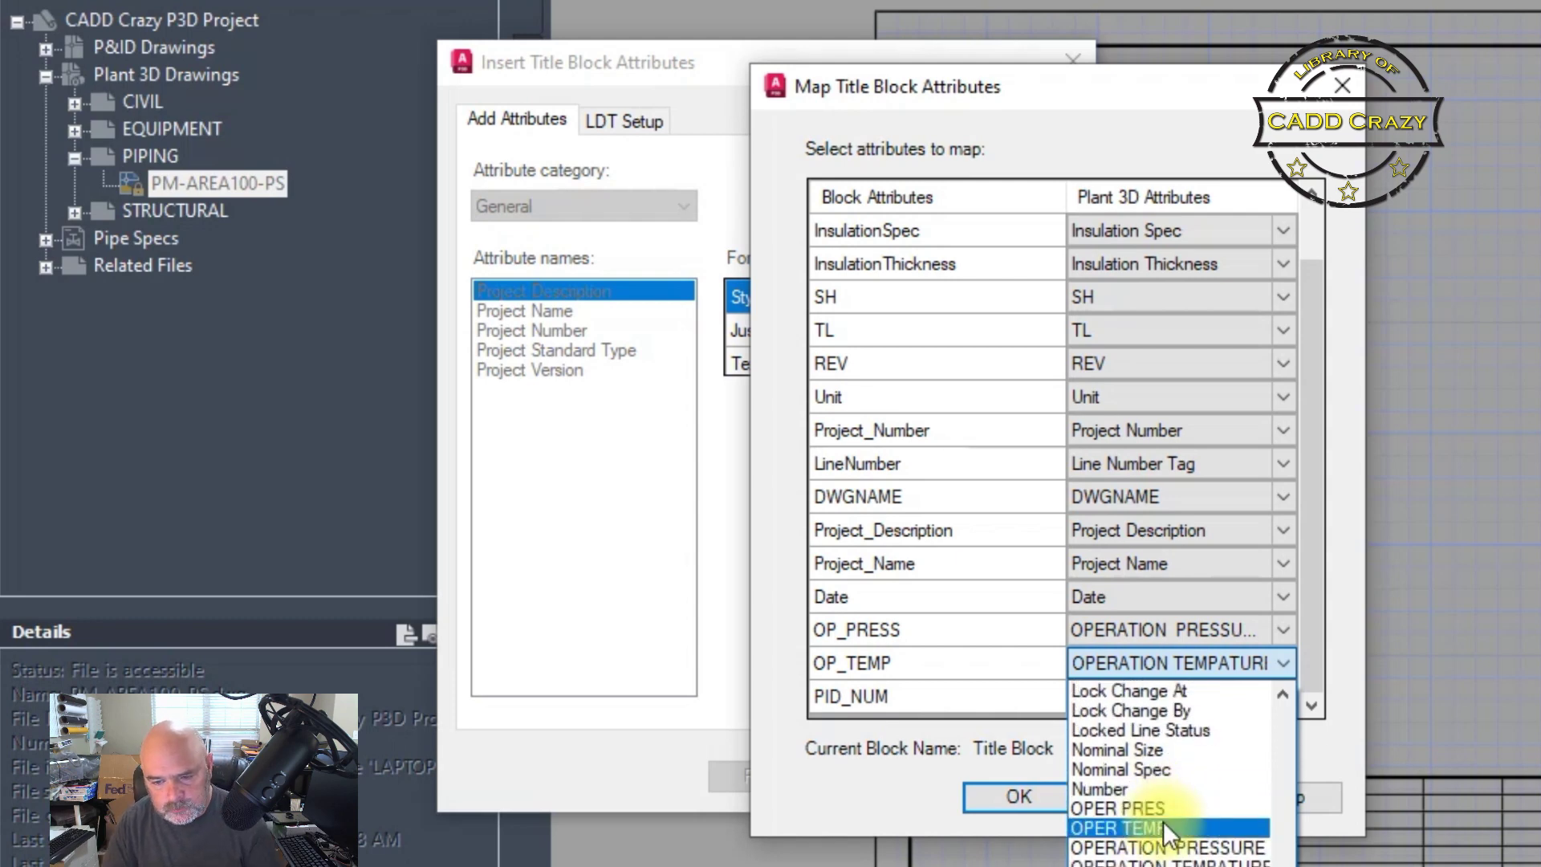
left_click(883, 753)
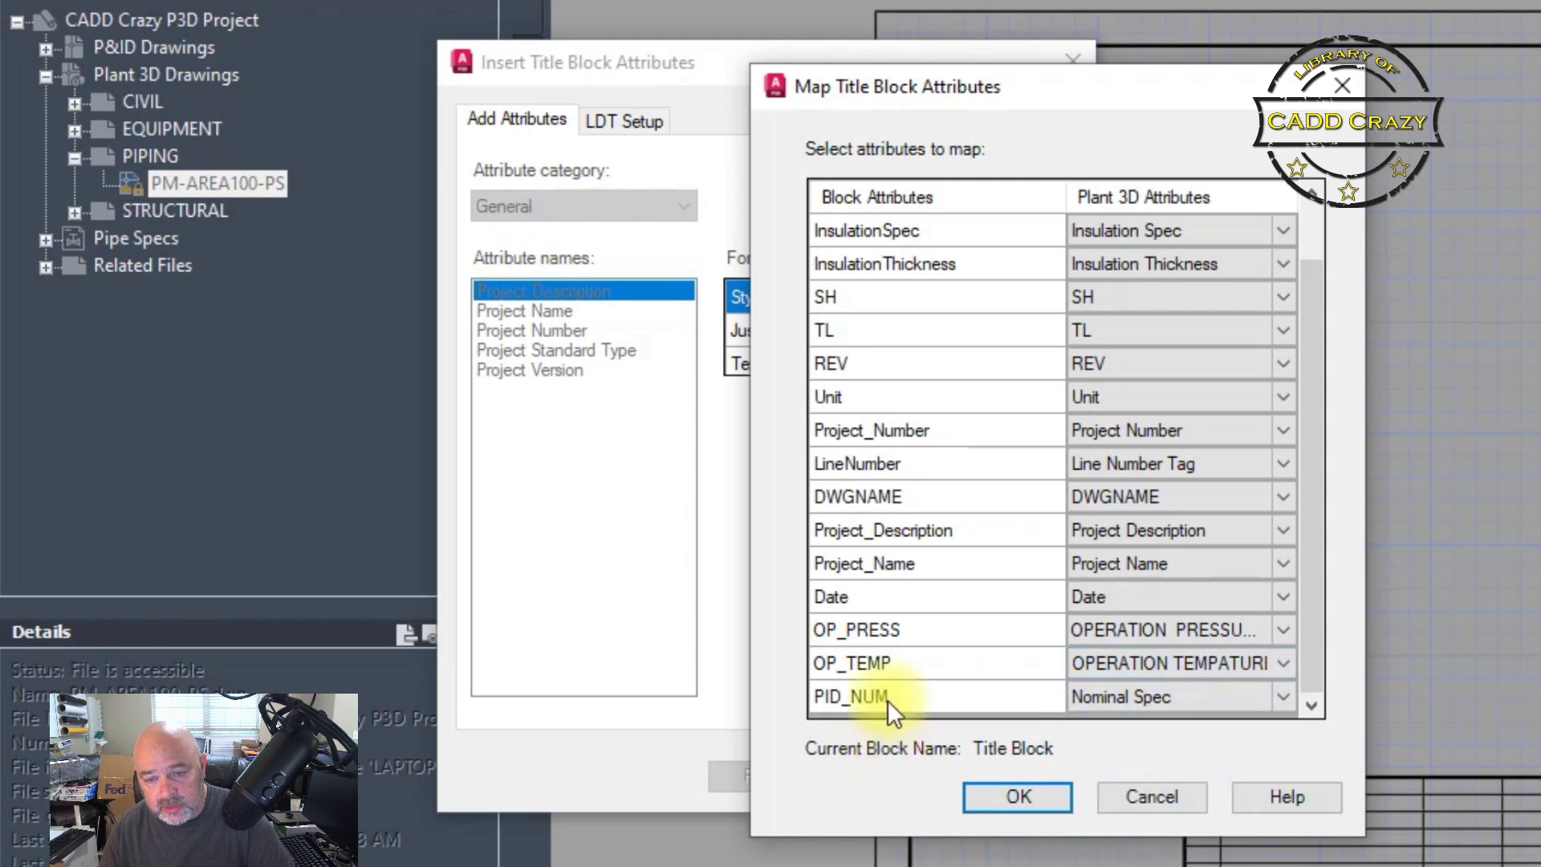
left_click(1056, 796)
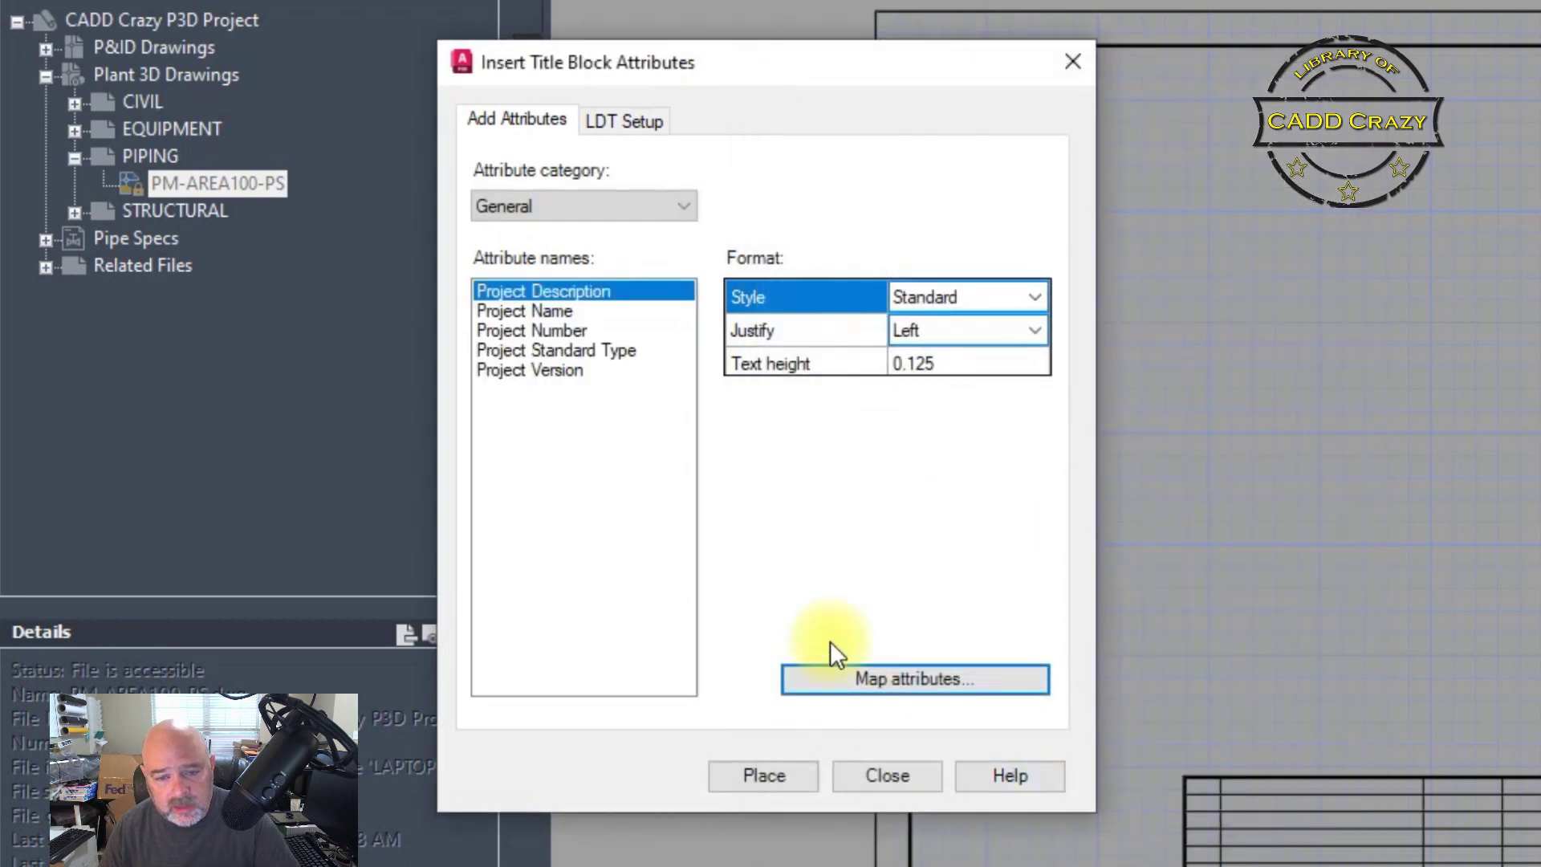
Check the column names in the LDT's line designation table again.
left_click(626, 120)
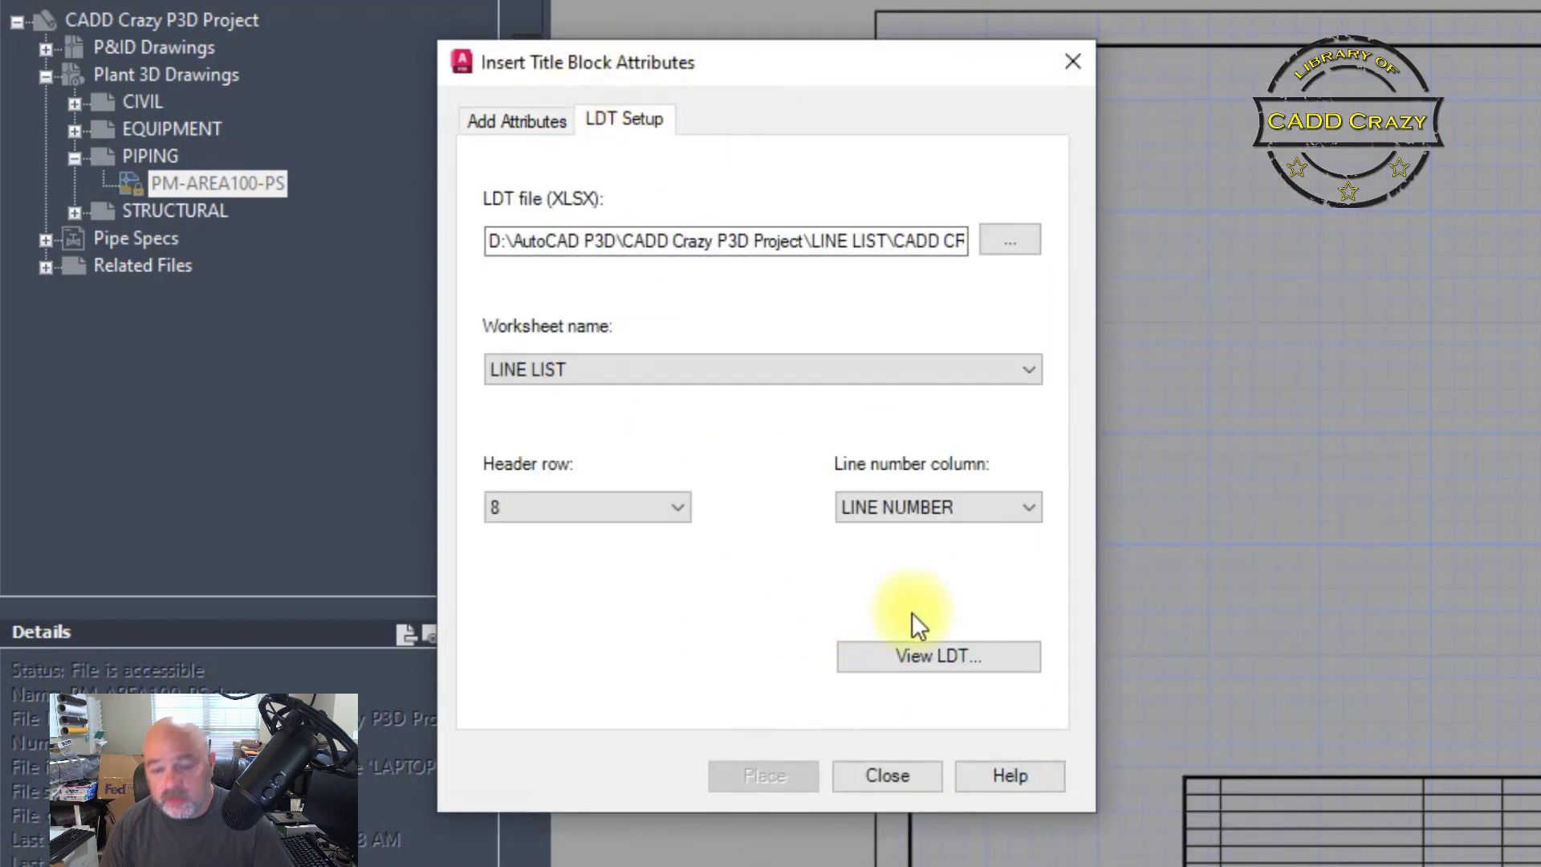
left_click(938, 673)
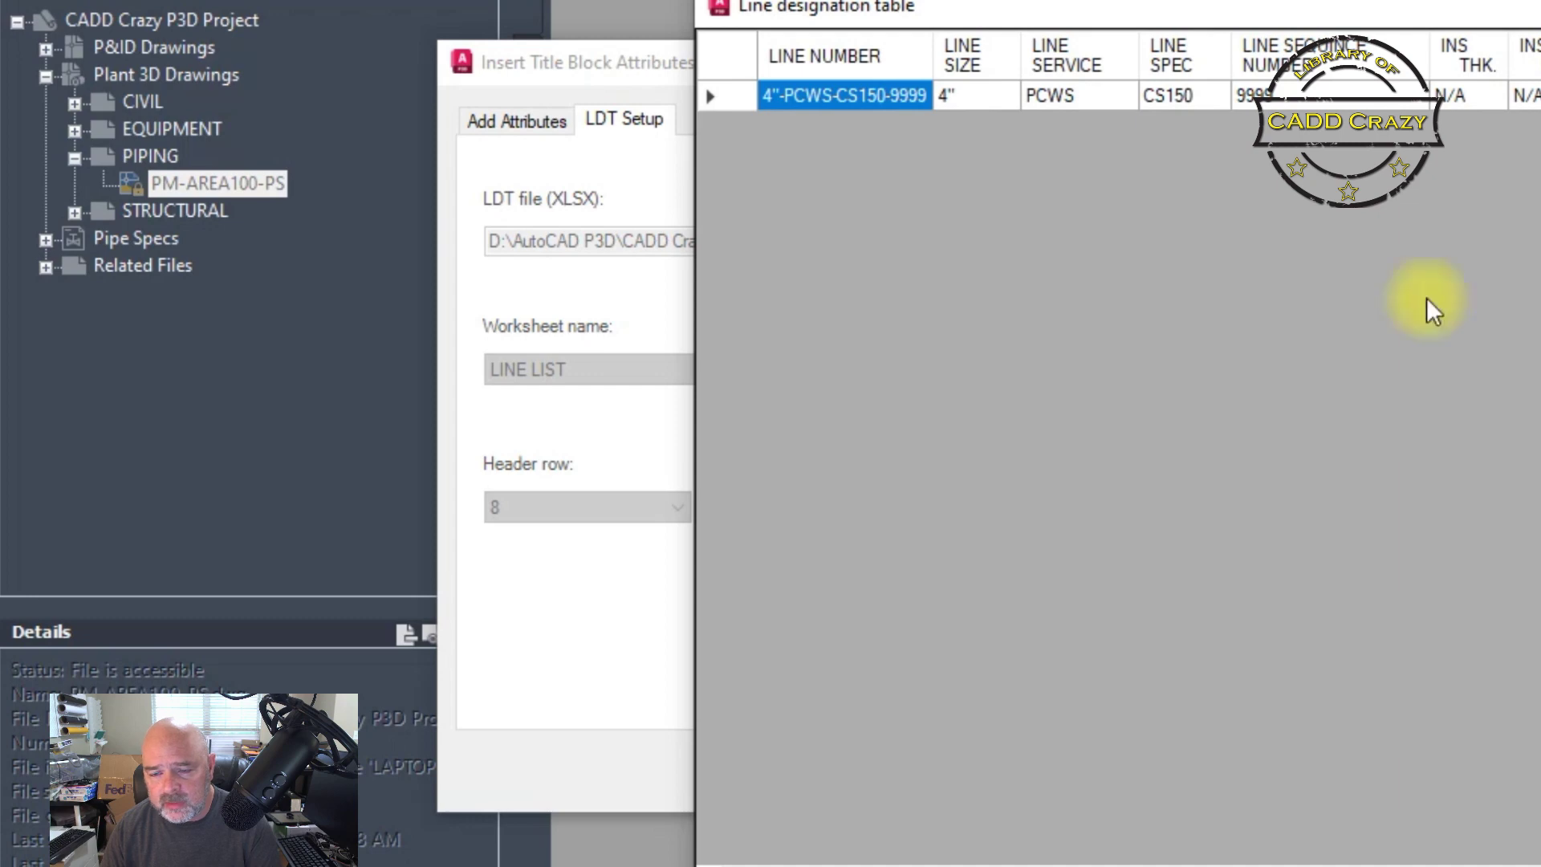
key("Escape")
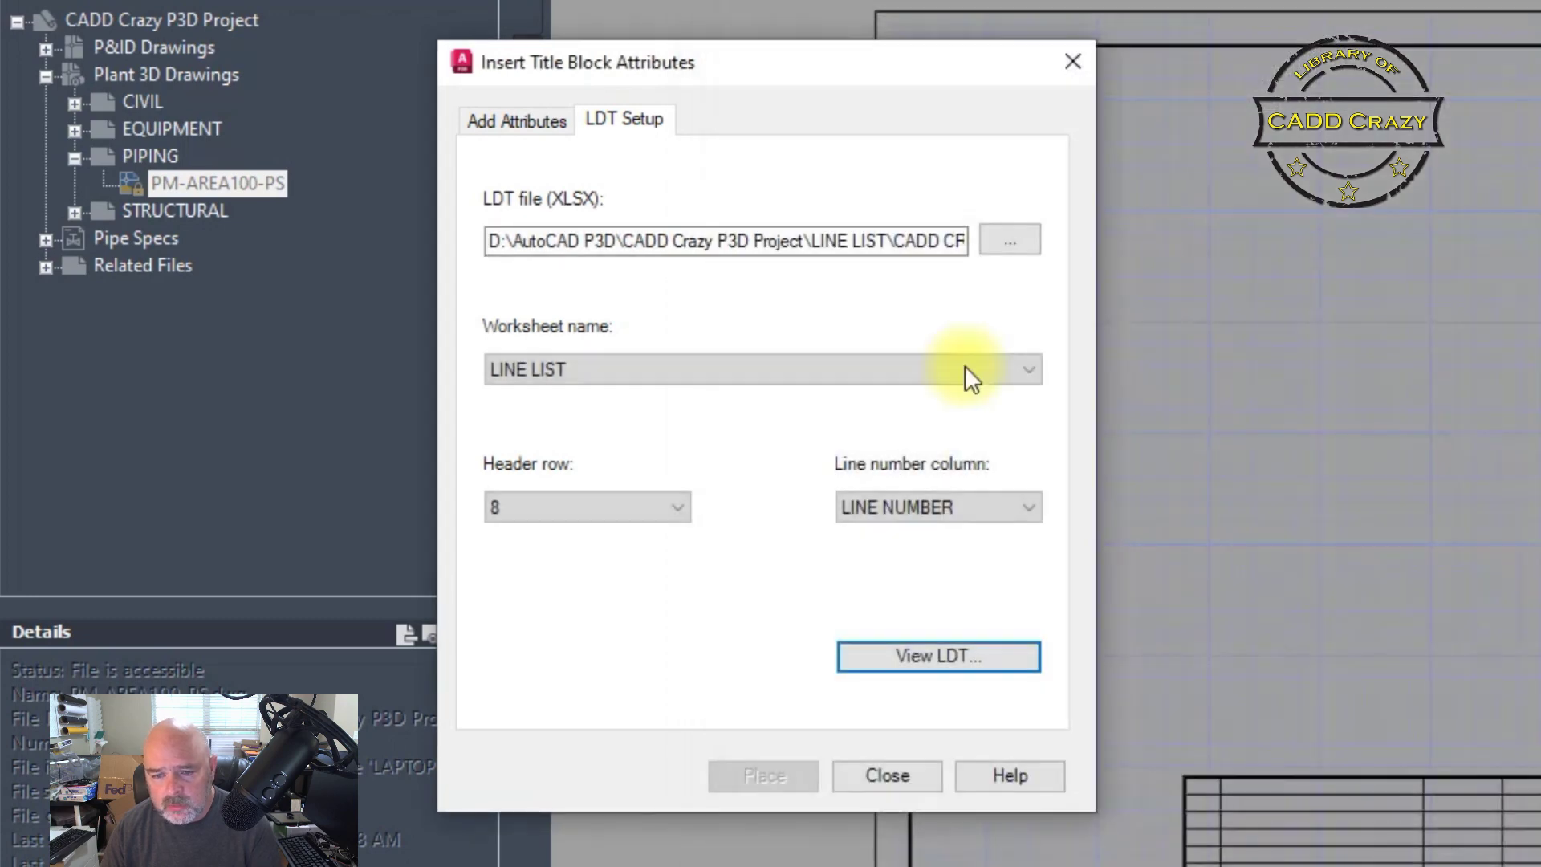
Reopen the title block attribute mapping and map the OP_PRESS block attribute to the line list's OPER PRES column.
left_click(517, 118)
left_click(877, 679)
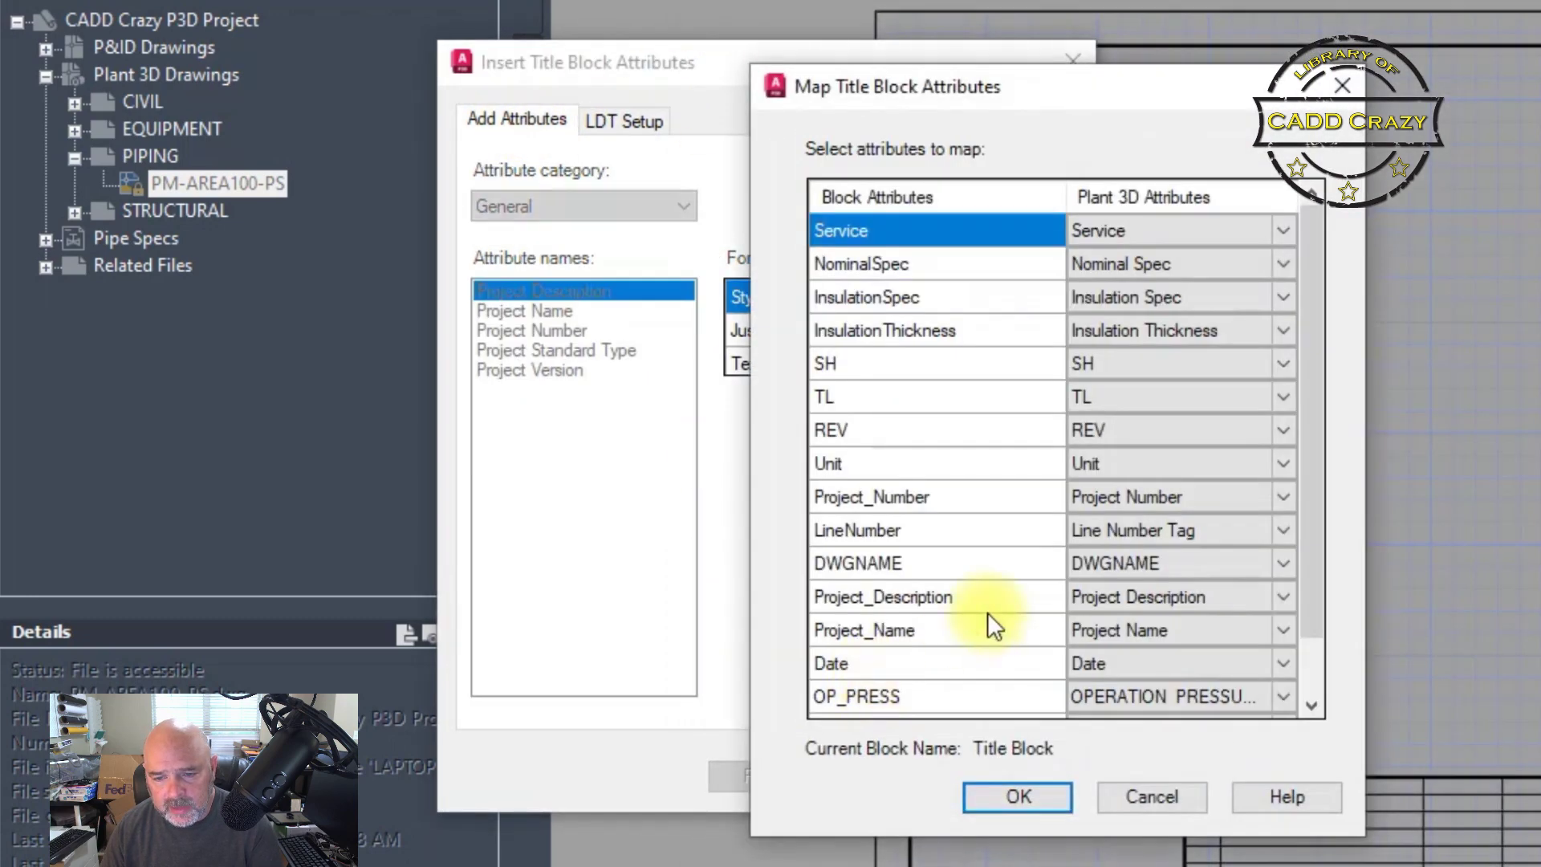
scroll(1204, 663, "down", 1)
left_click(1289, 625)
scroll(1197, 720, "up", 1)
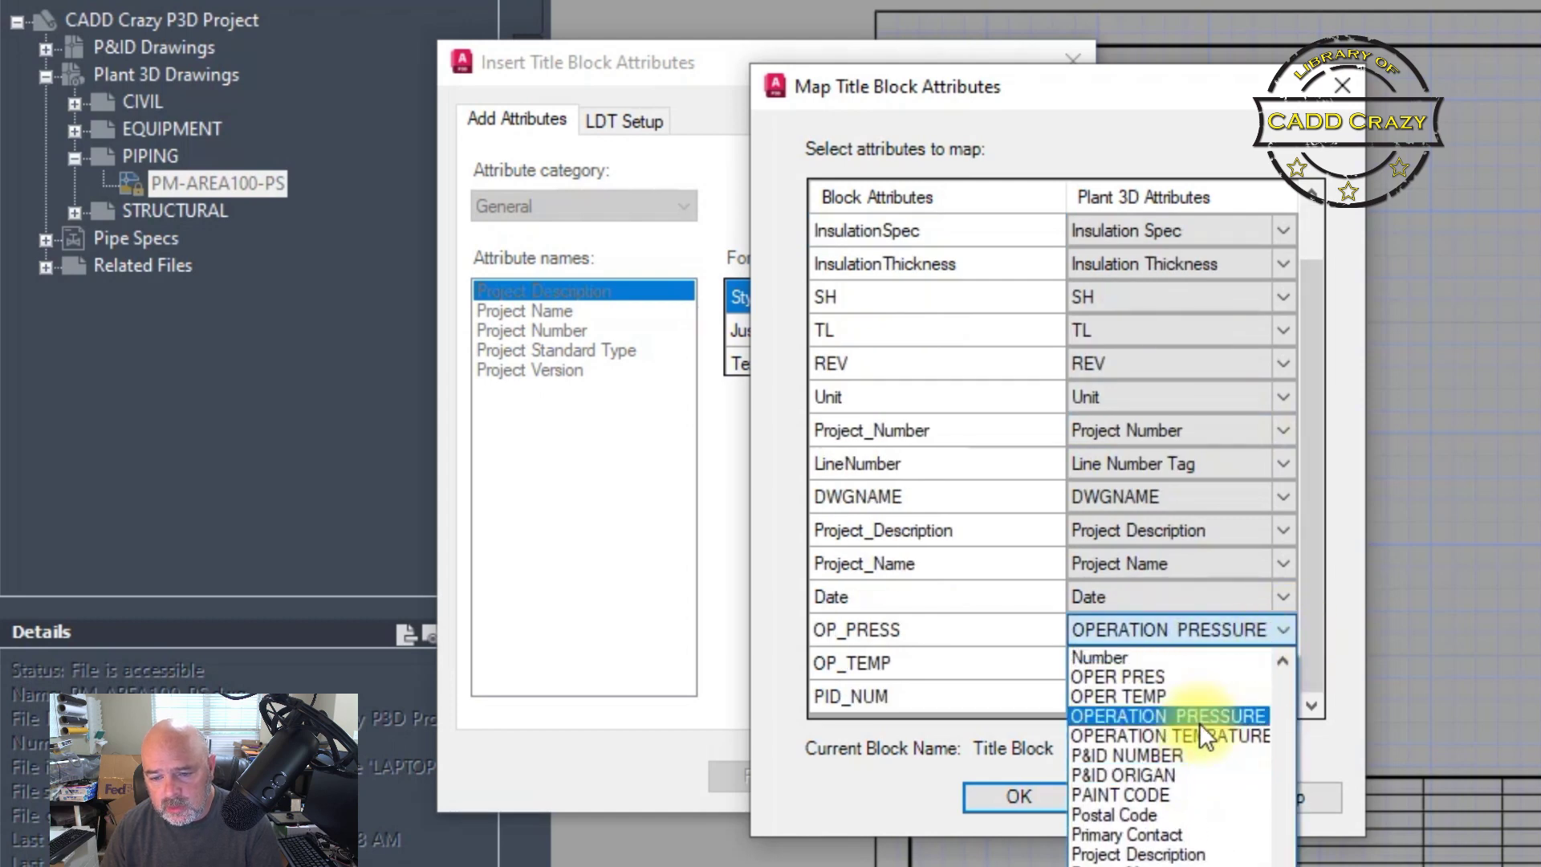
left_click(1158, 682)
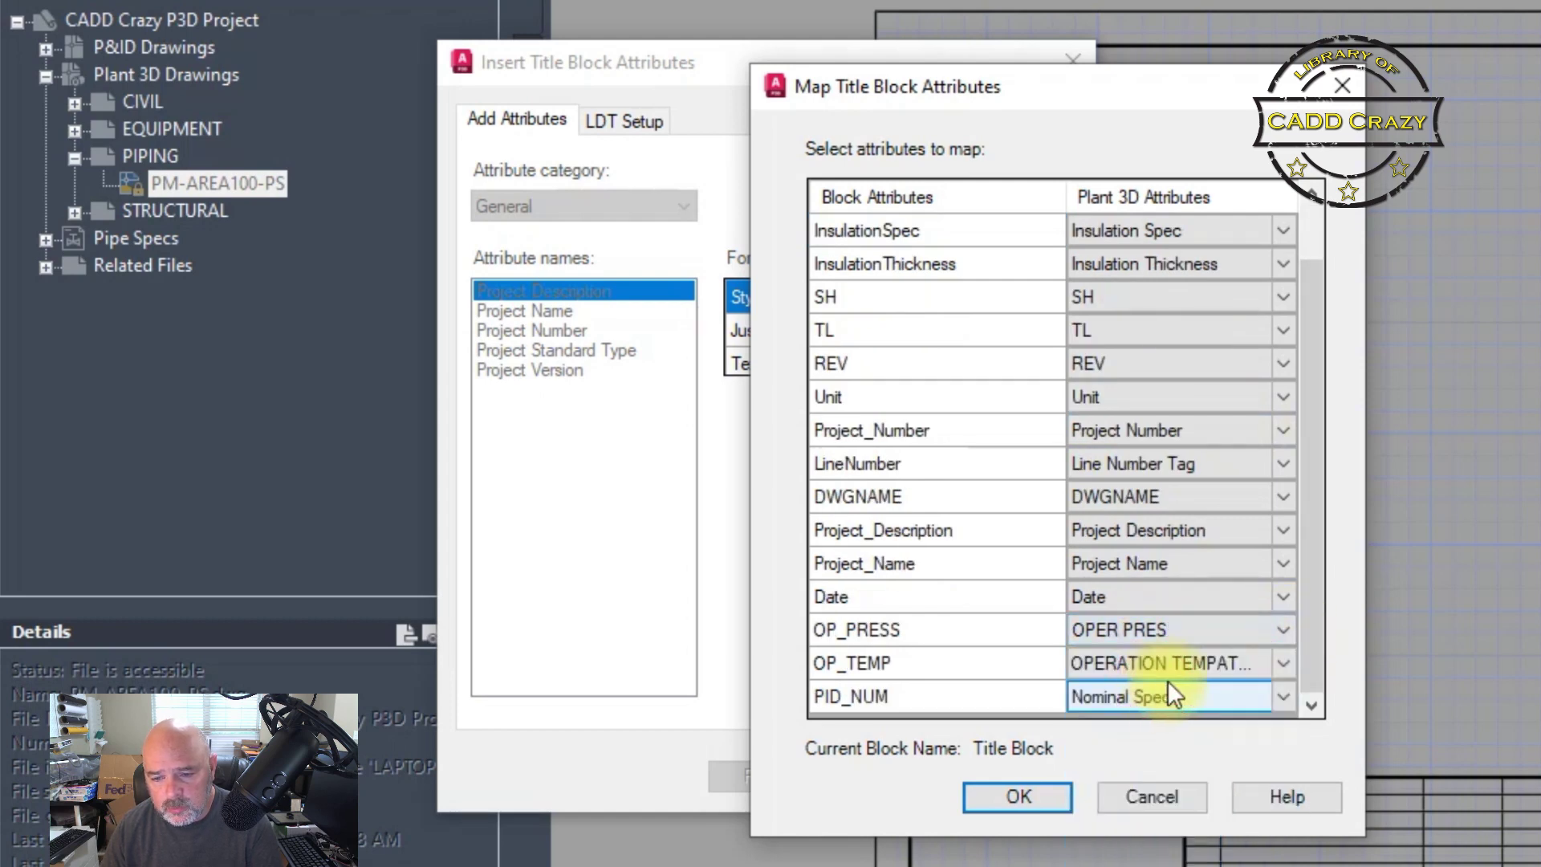
Map the OP_TEMP block attribute to OPER TEMP and PID_NUM to P&ID ORIGAN.
left_click(1284, 663)
scroll(1156, 732, "up", 1)
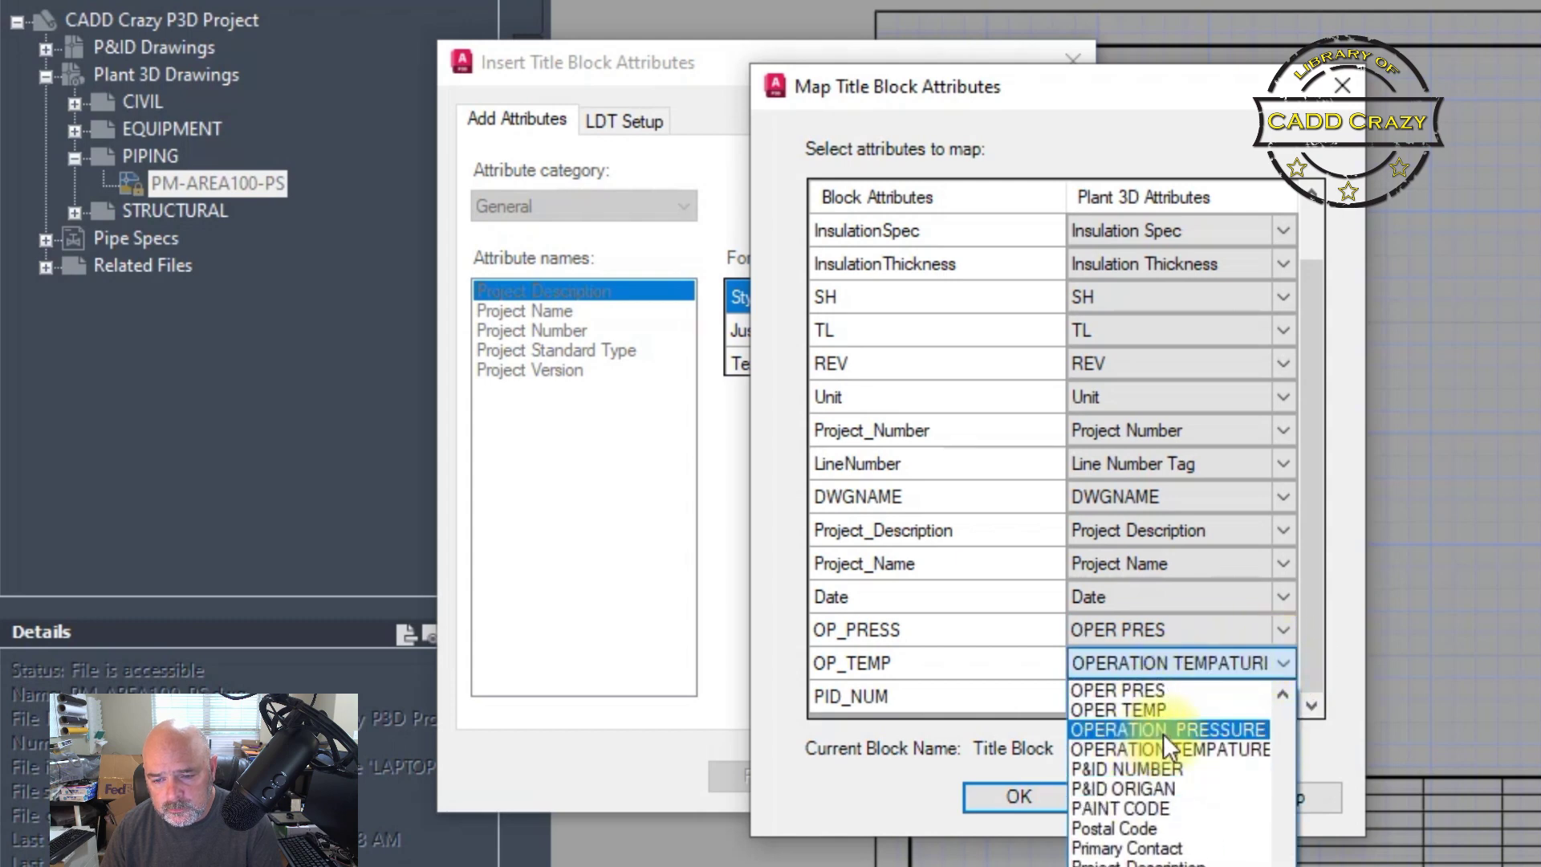
left_click(1159, 711)
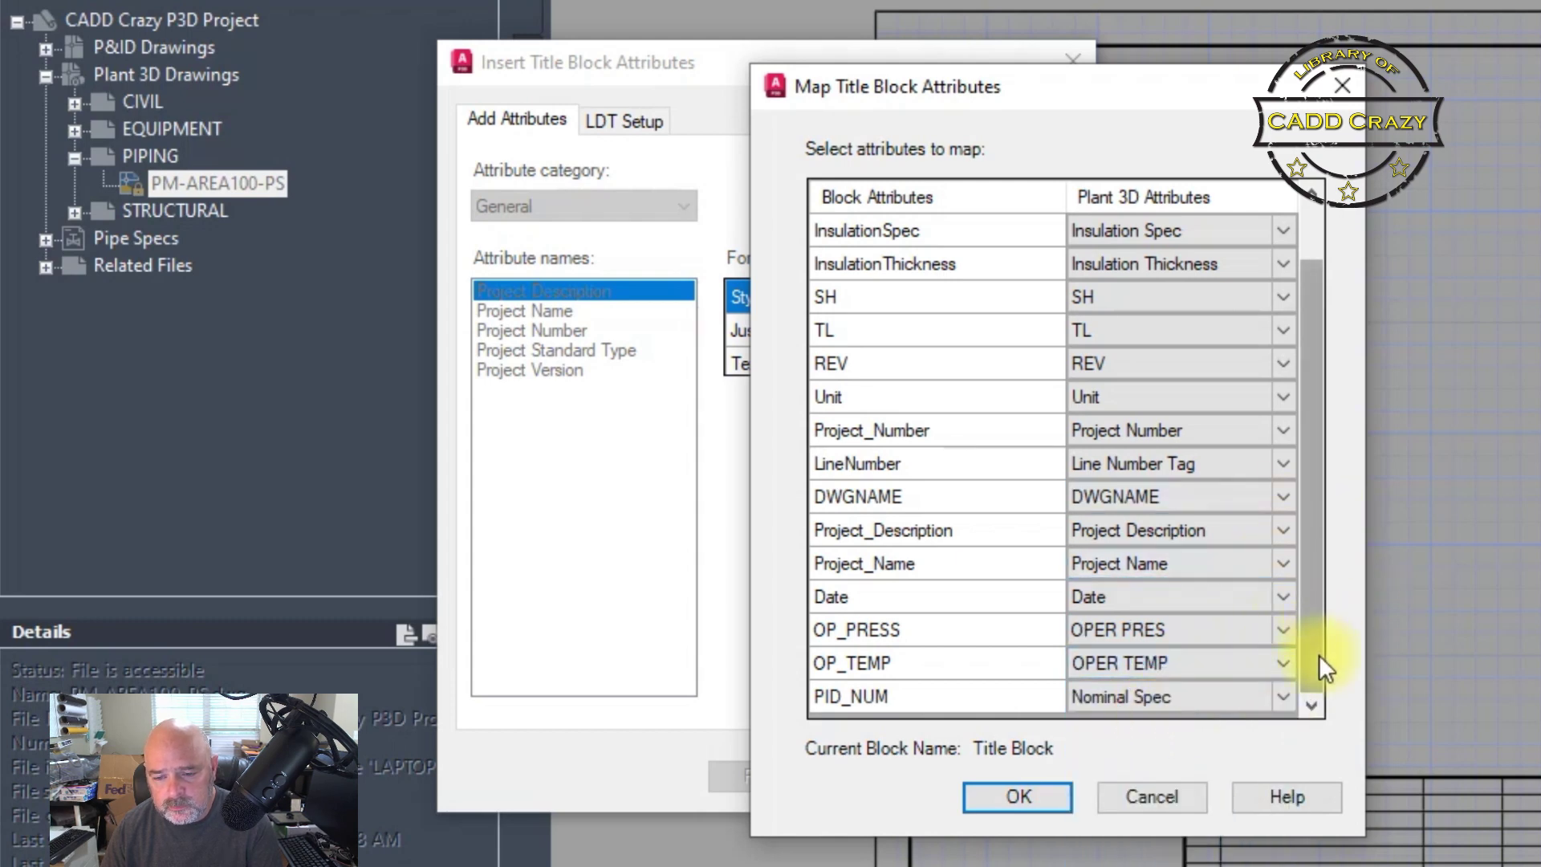
left_click(1283, 699)
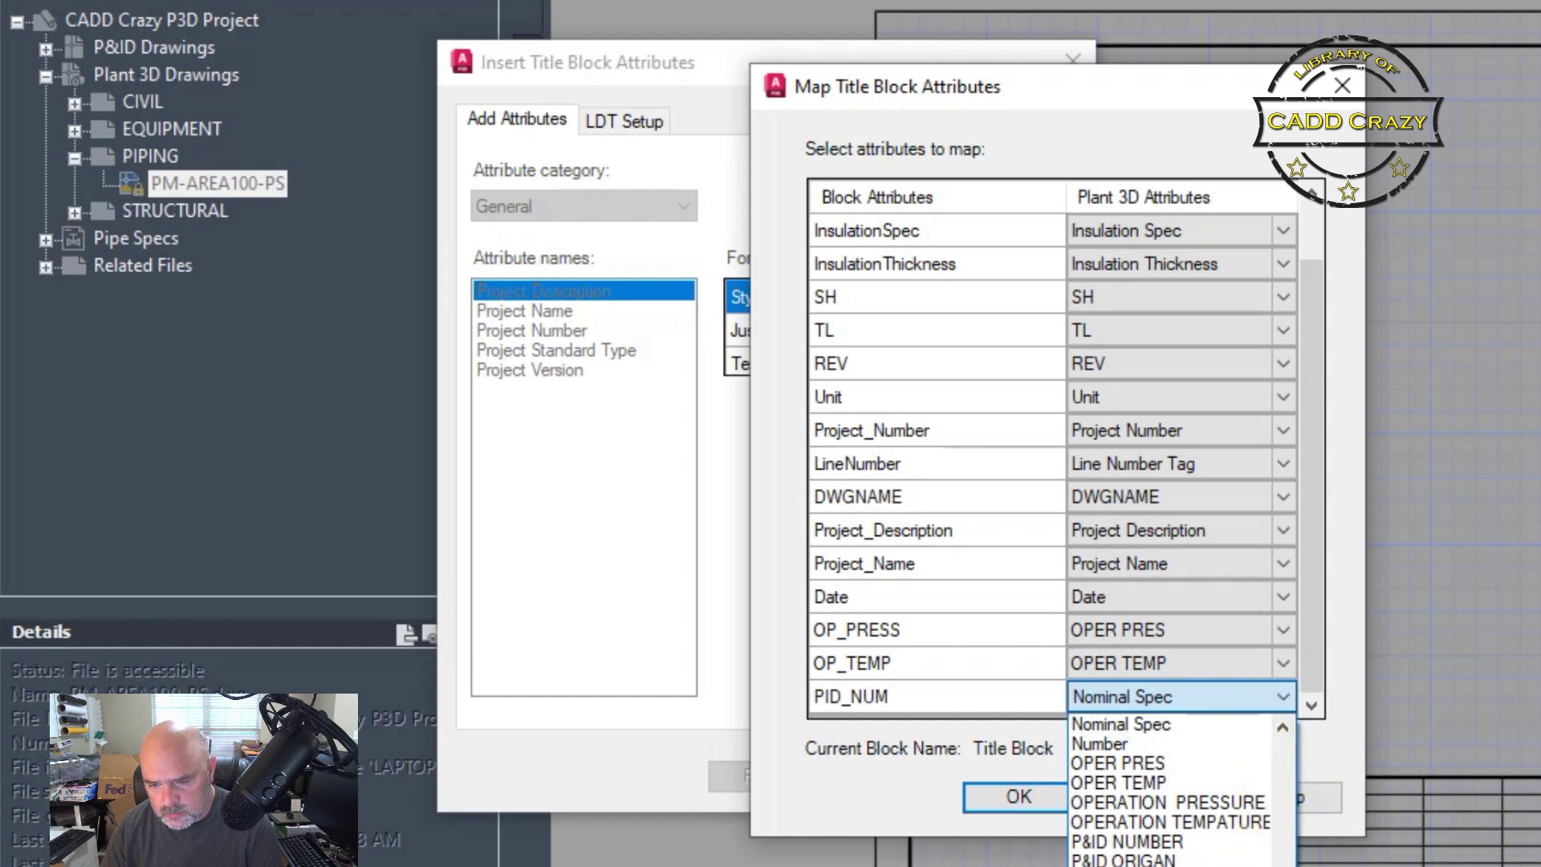
left_click(1160, 859)
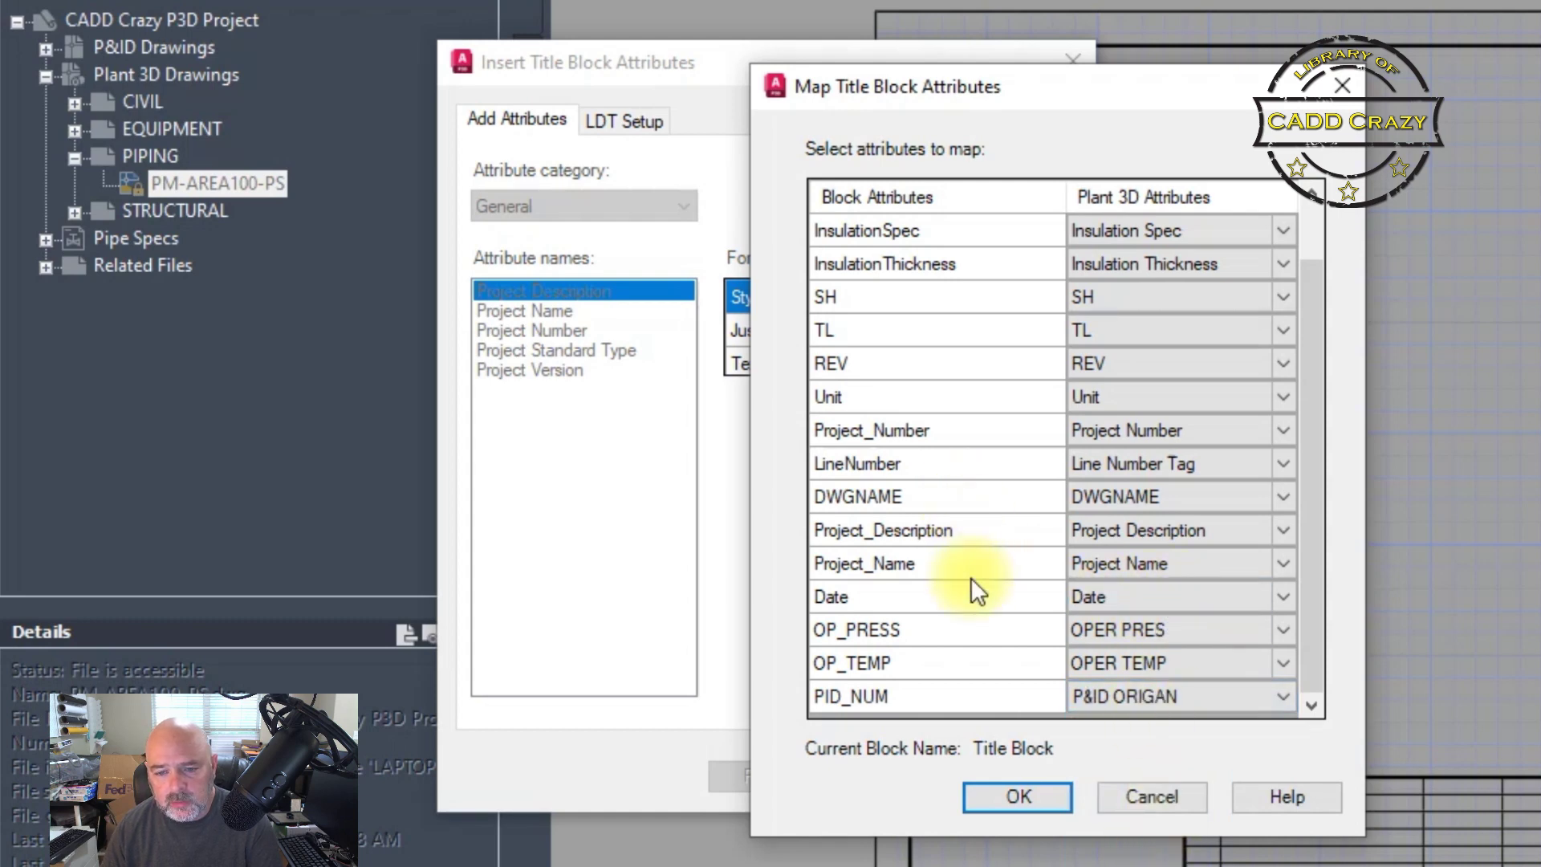
Map the Service block attribute to SERVICE MEDIUM.
scroll(971, 578, "up", 1)
scroll(973, 586, "down", 1)
scroll(980, 582, "up", 1)
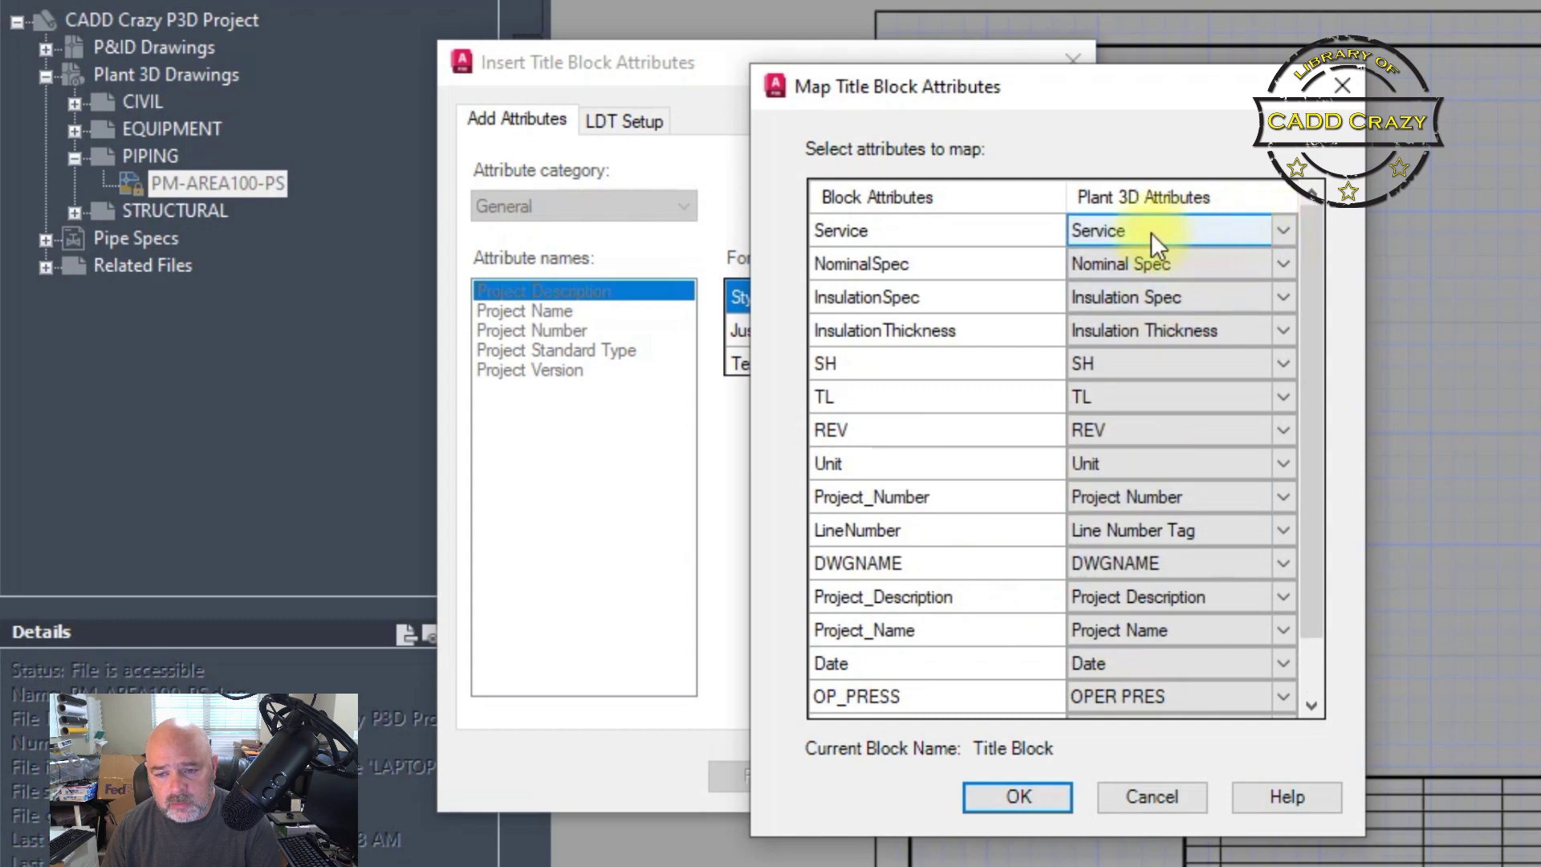
left_click(1283, 231)
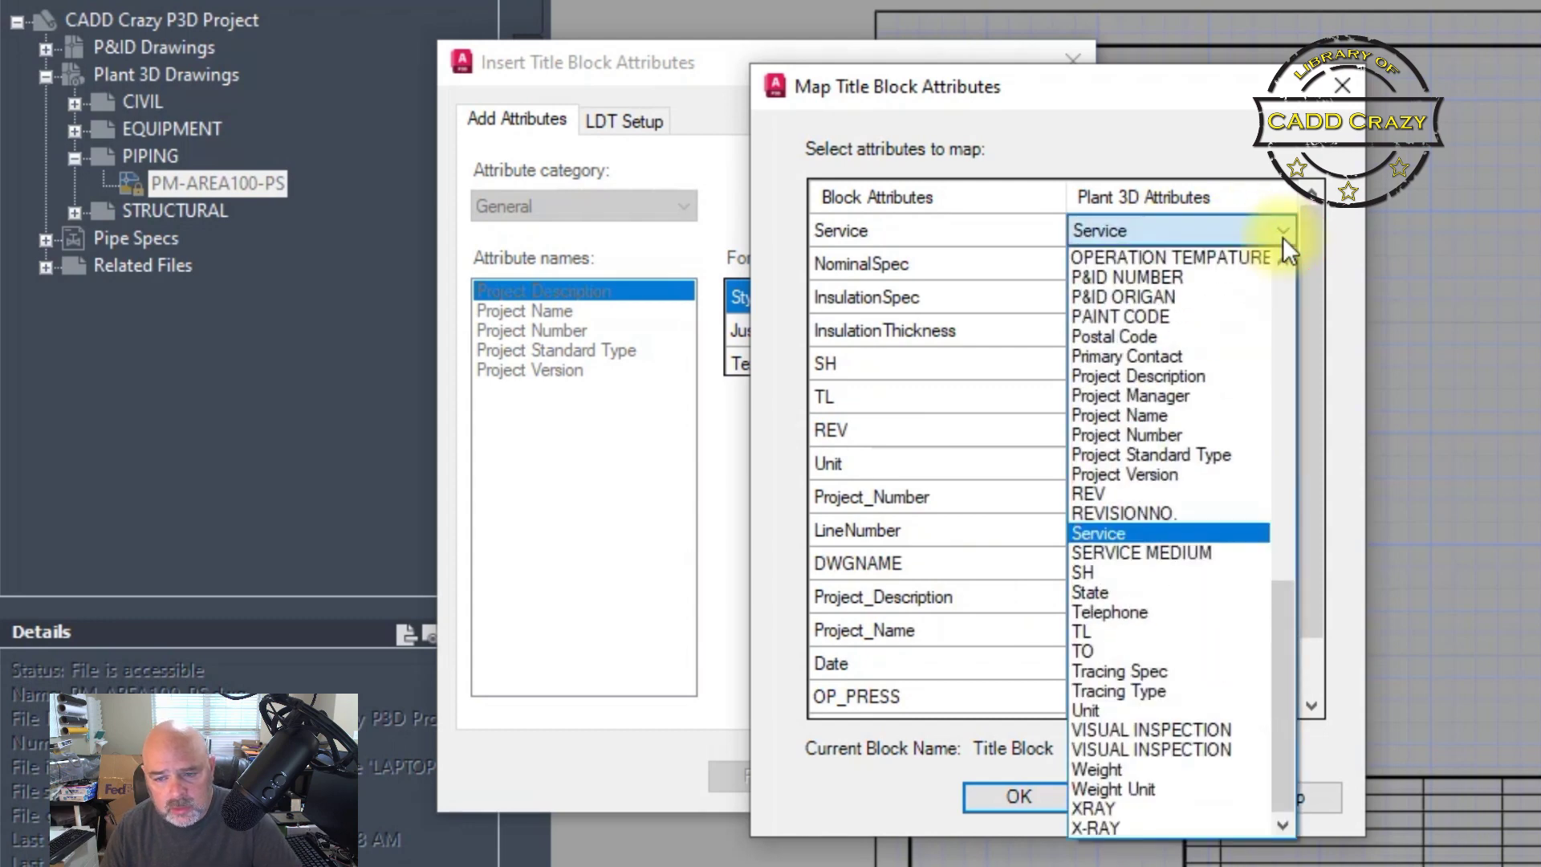
left_click(1171, 556)
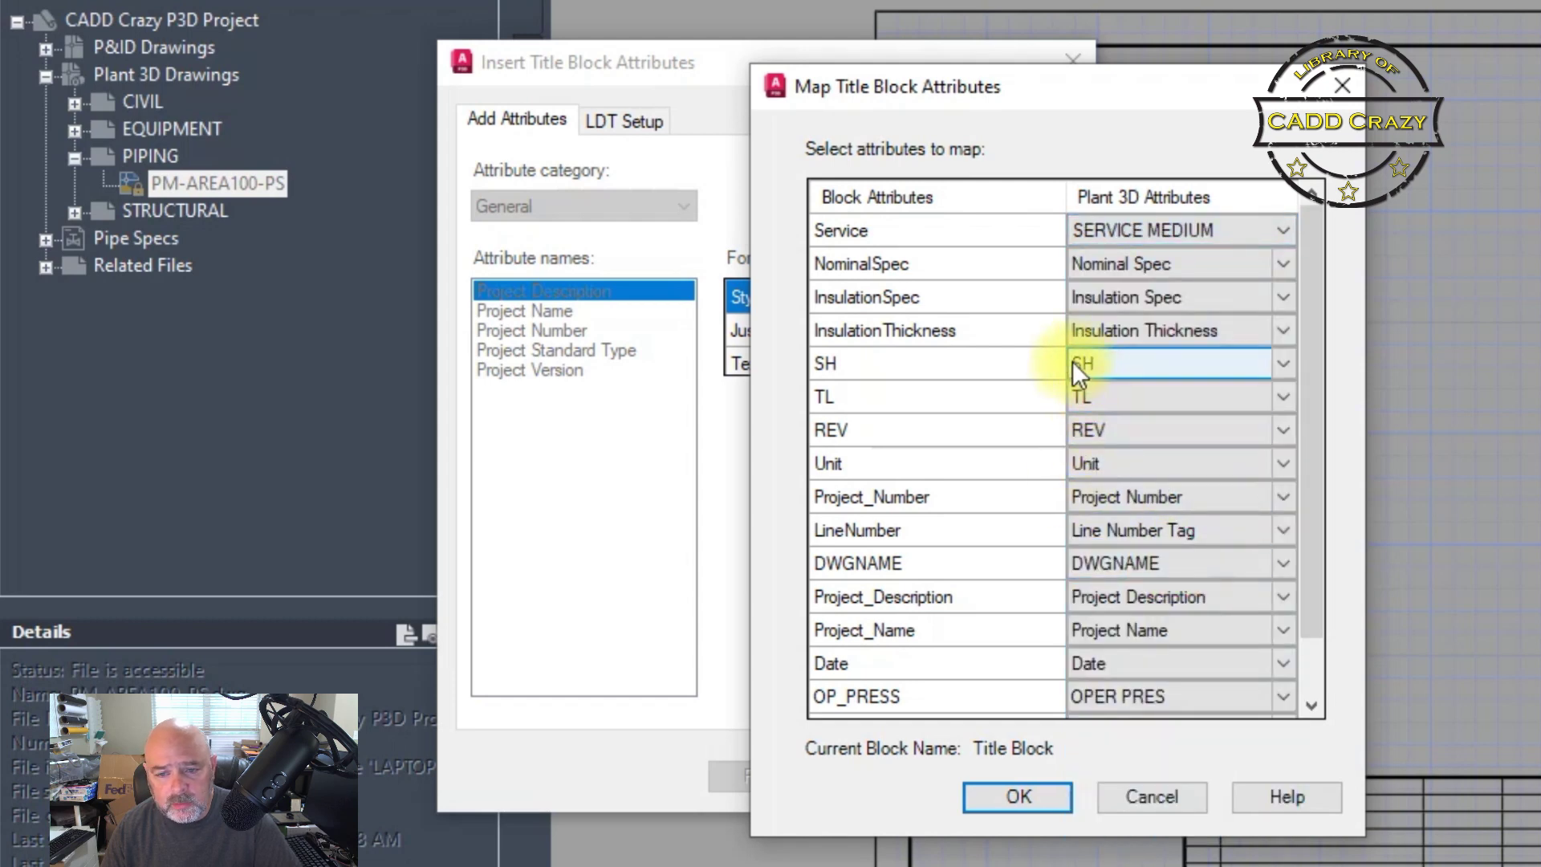
Map the NominalSpec block attribute to LINE SIZE and InsulationSpec to INS TYPE, and accept the title block mapping.
left_click(1283, 297)
left_click(1192, 446)
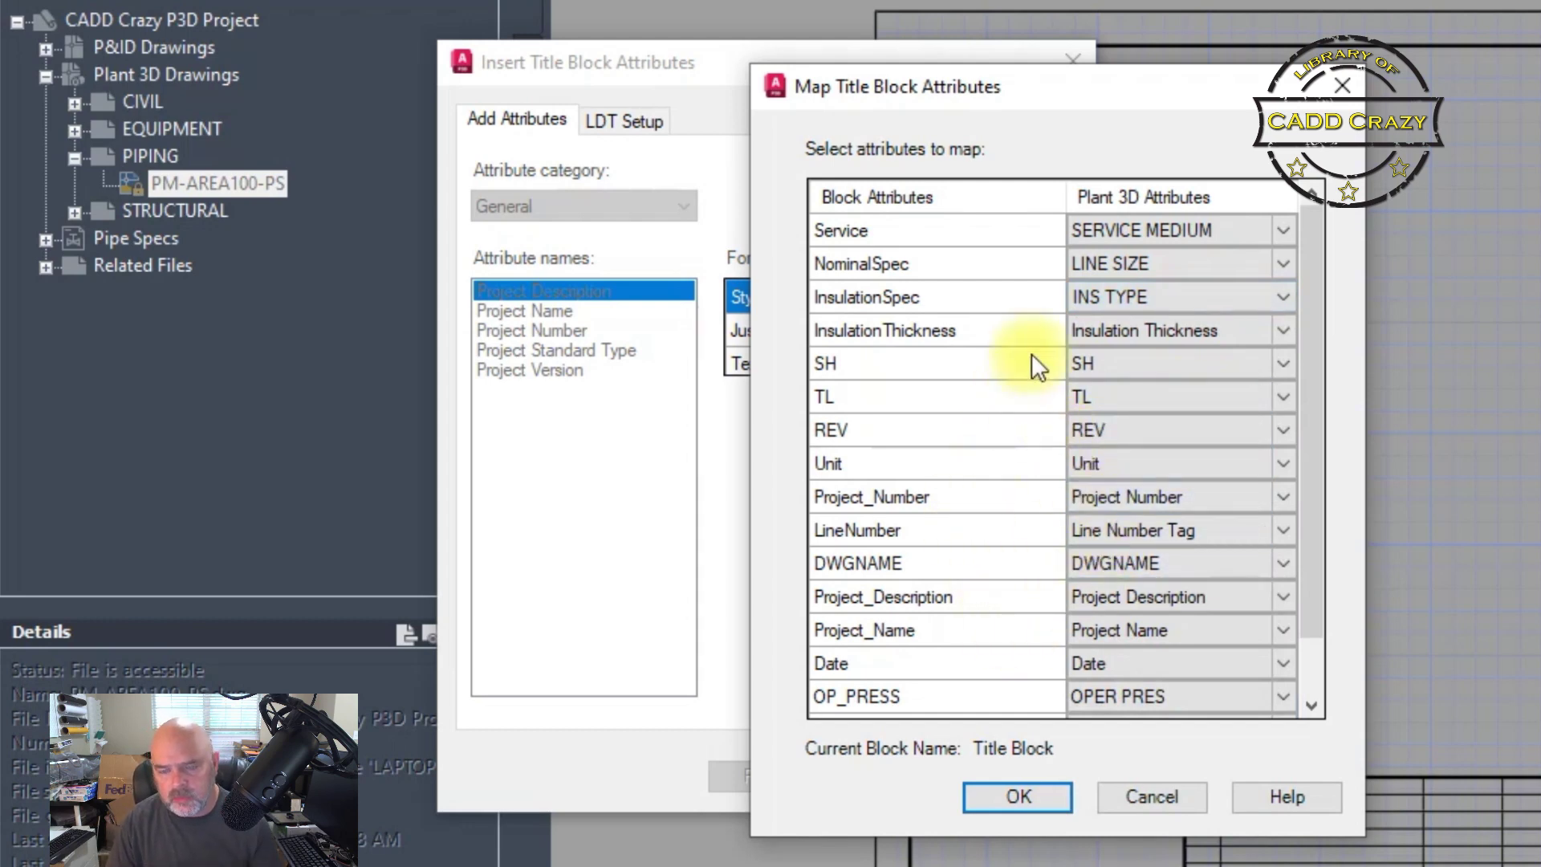
left_click(1020, 800)
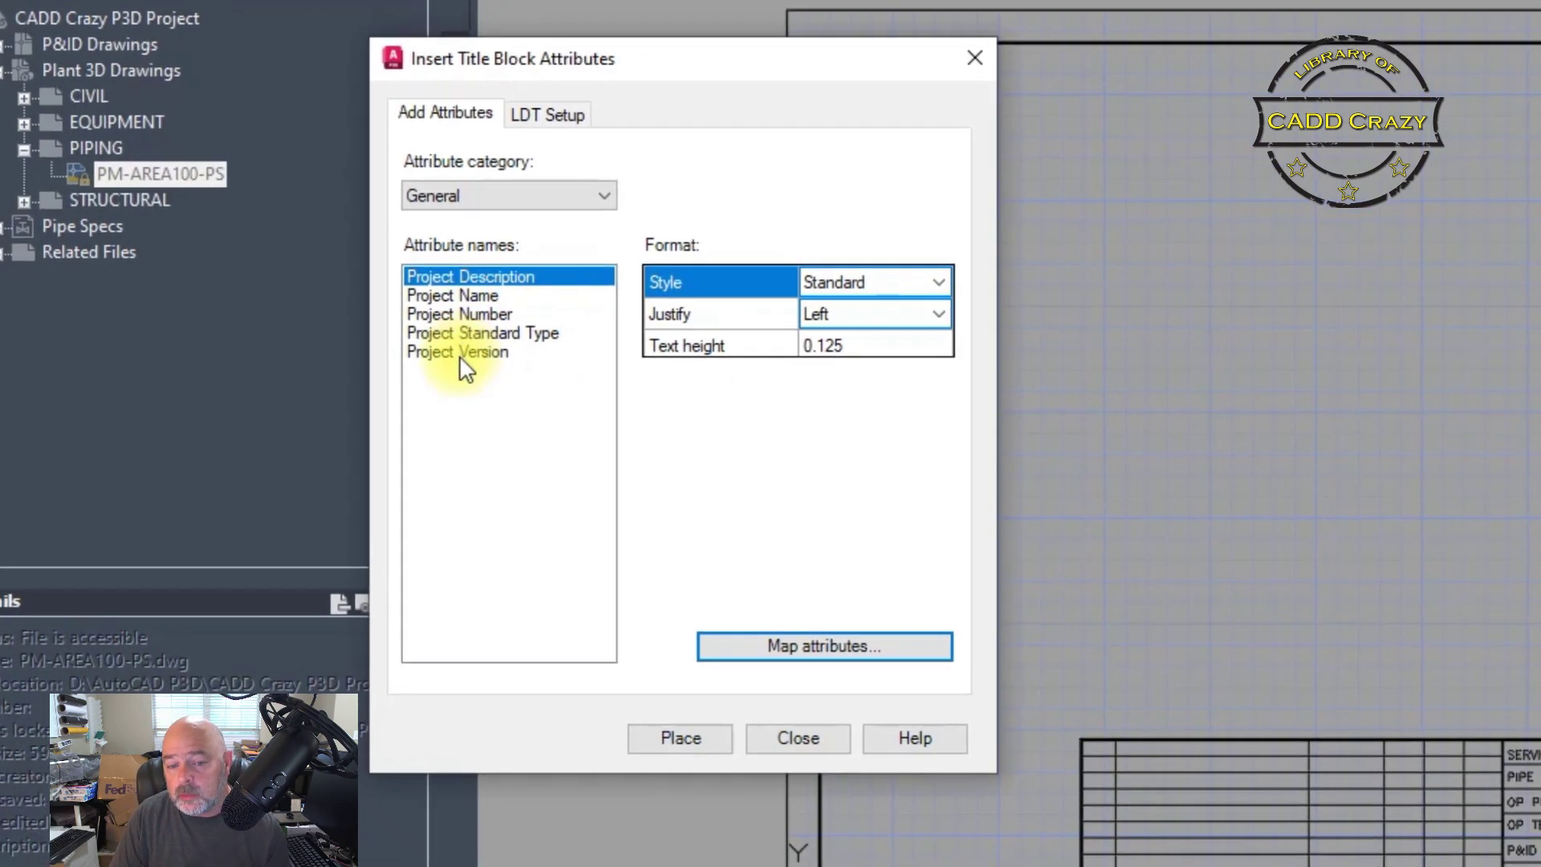
Place the LDT attribute FLUID SERV CATG just above the SERVICE row of the title block and finish inserting attributes.
left_click(504, 196)
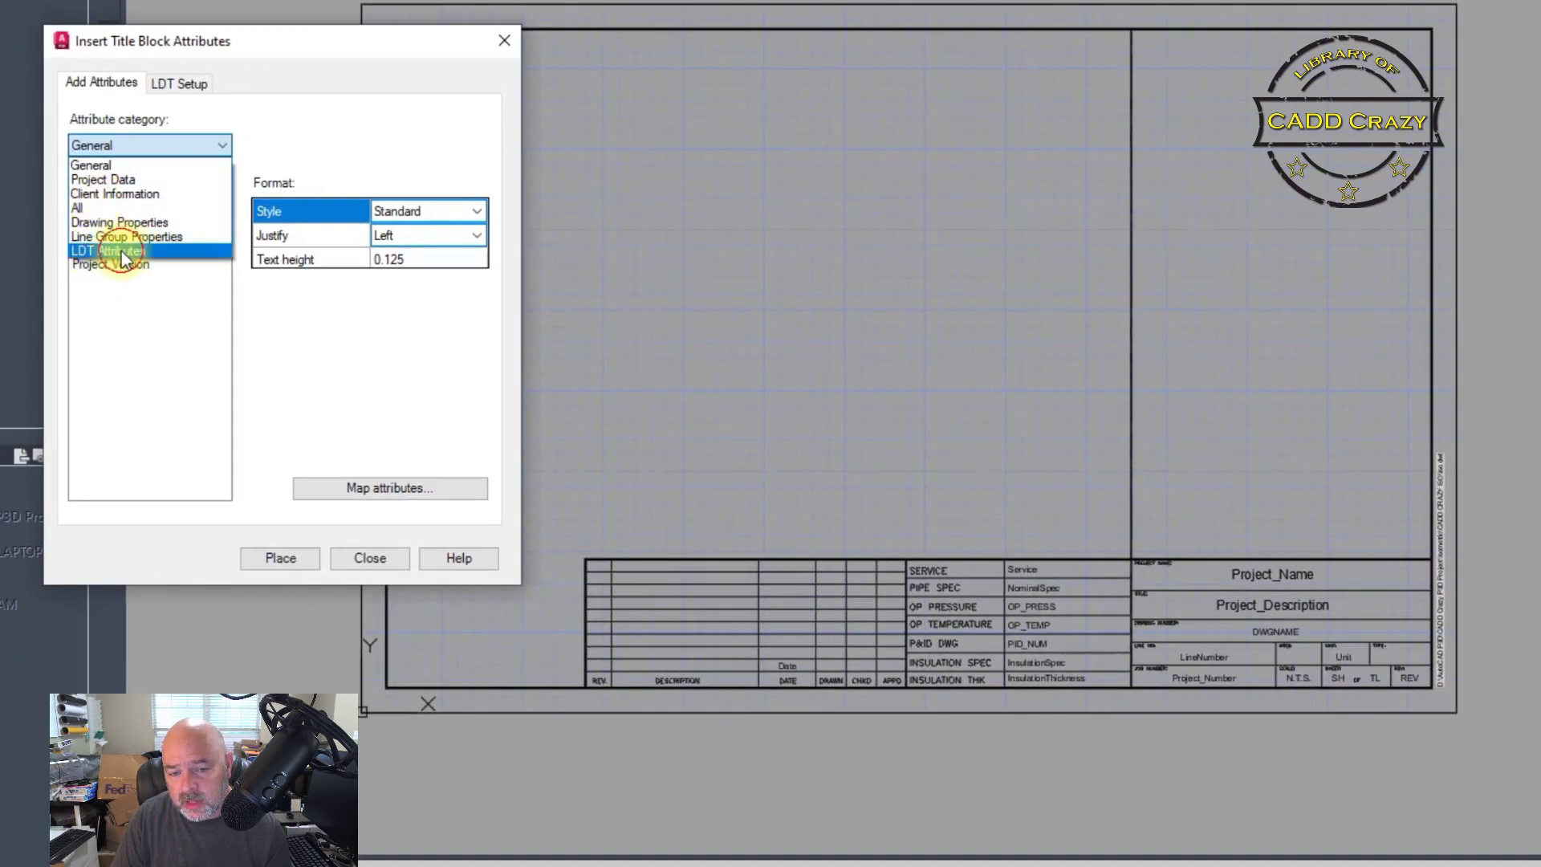
left_click(121, 251)
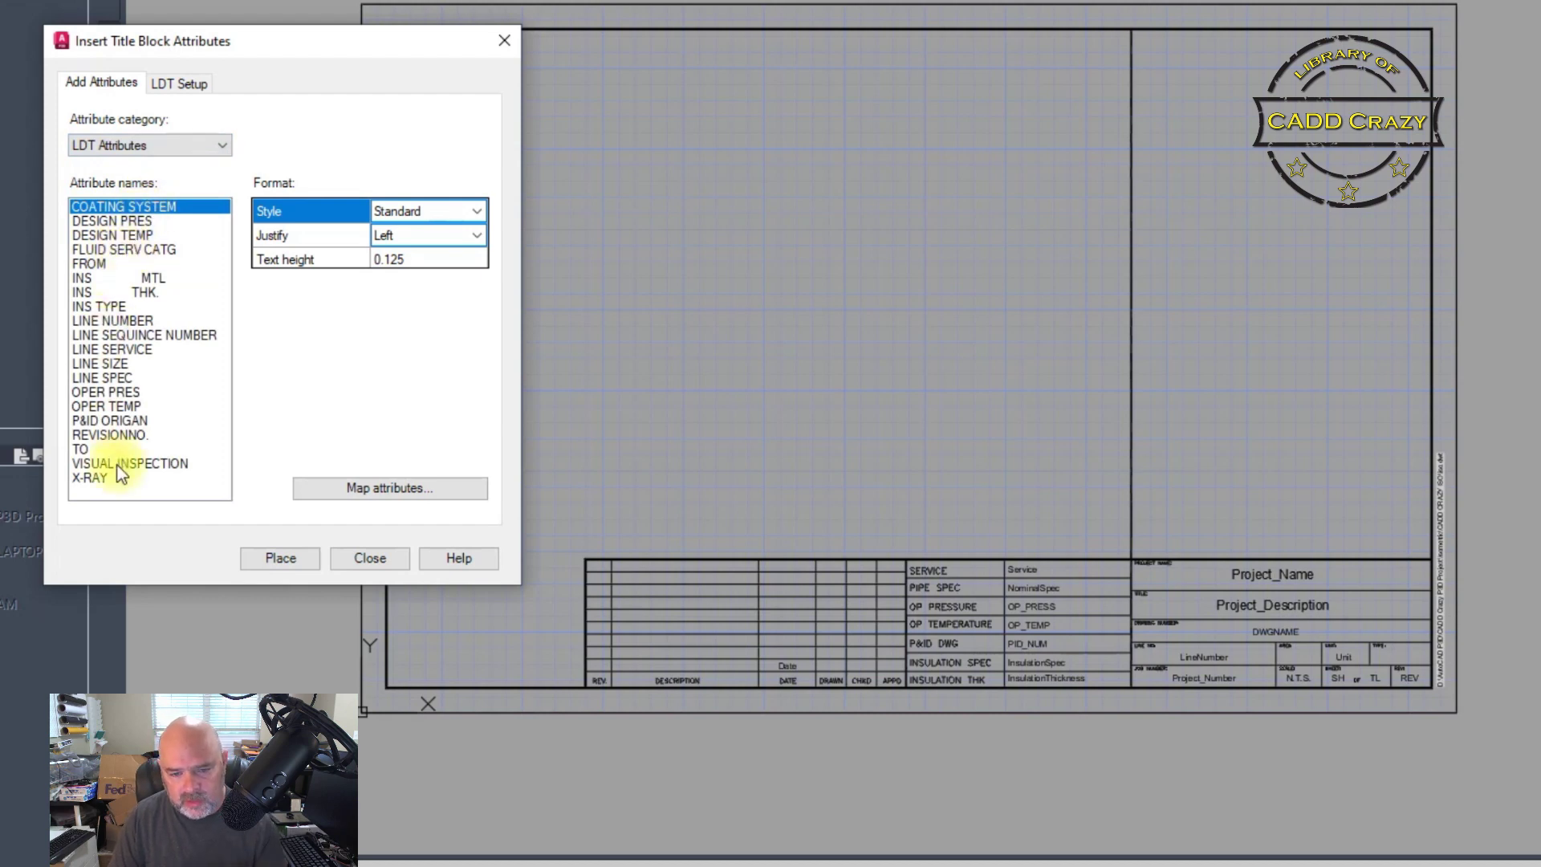
left_click(125, 249)
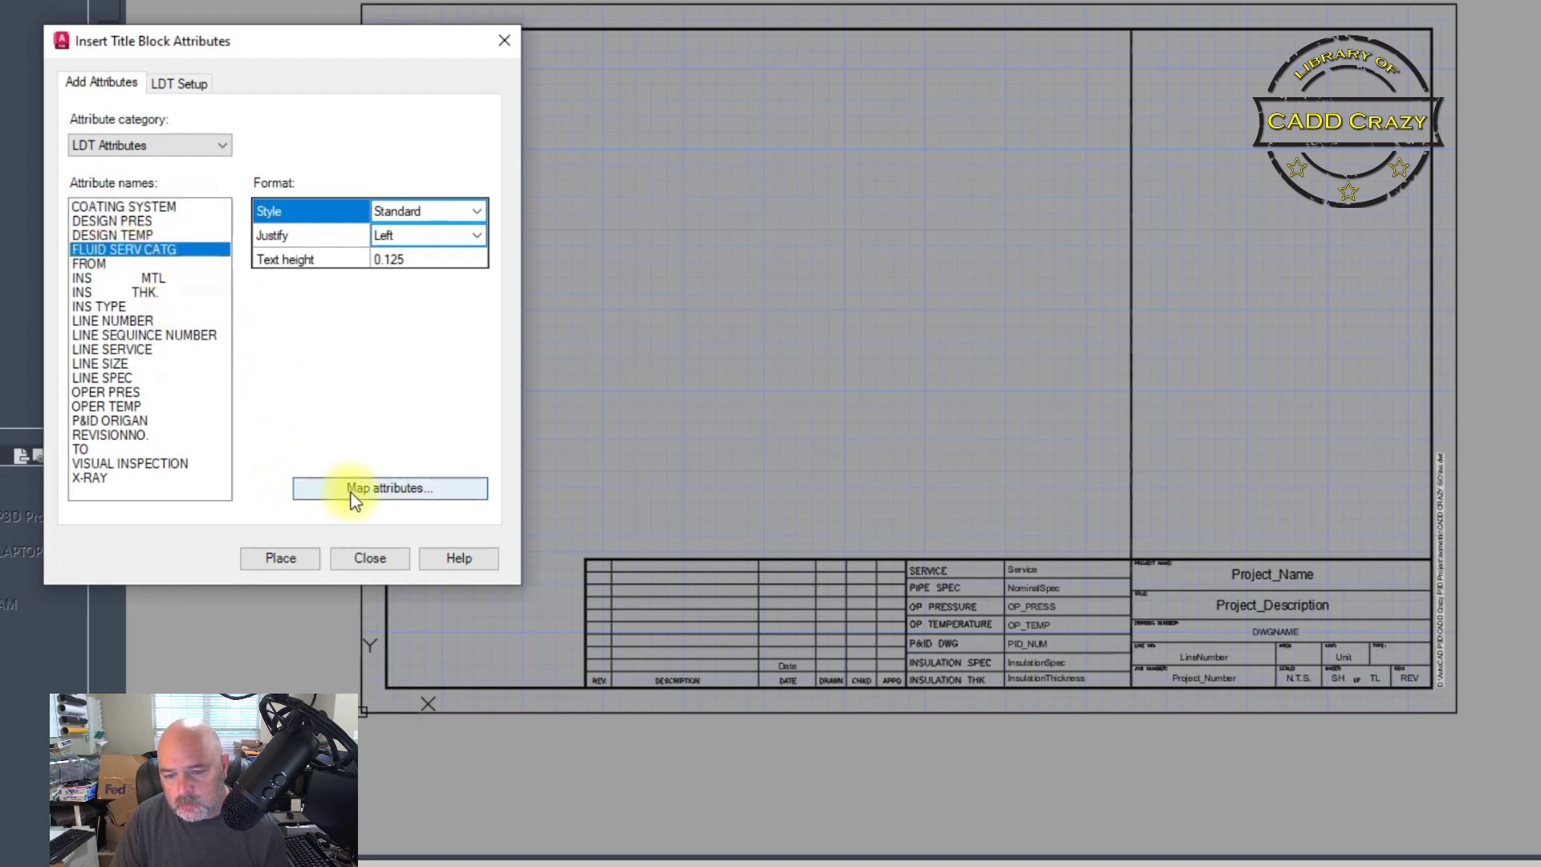
left_click(283, 564)
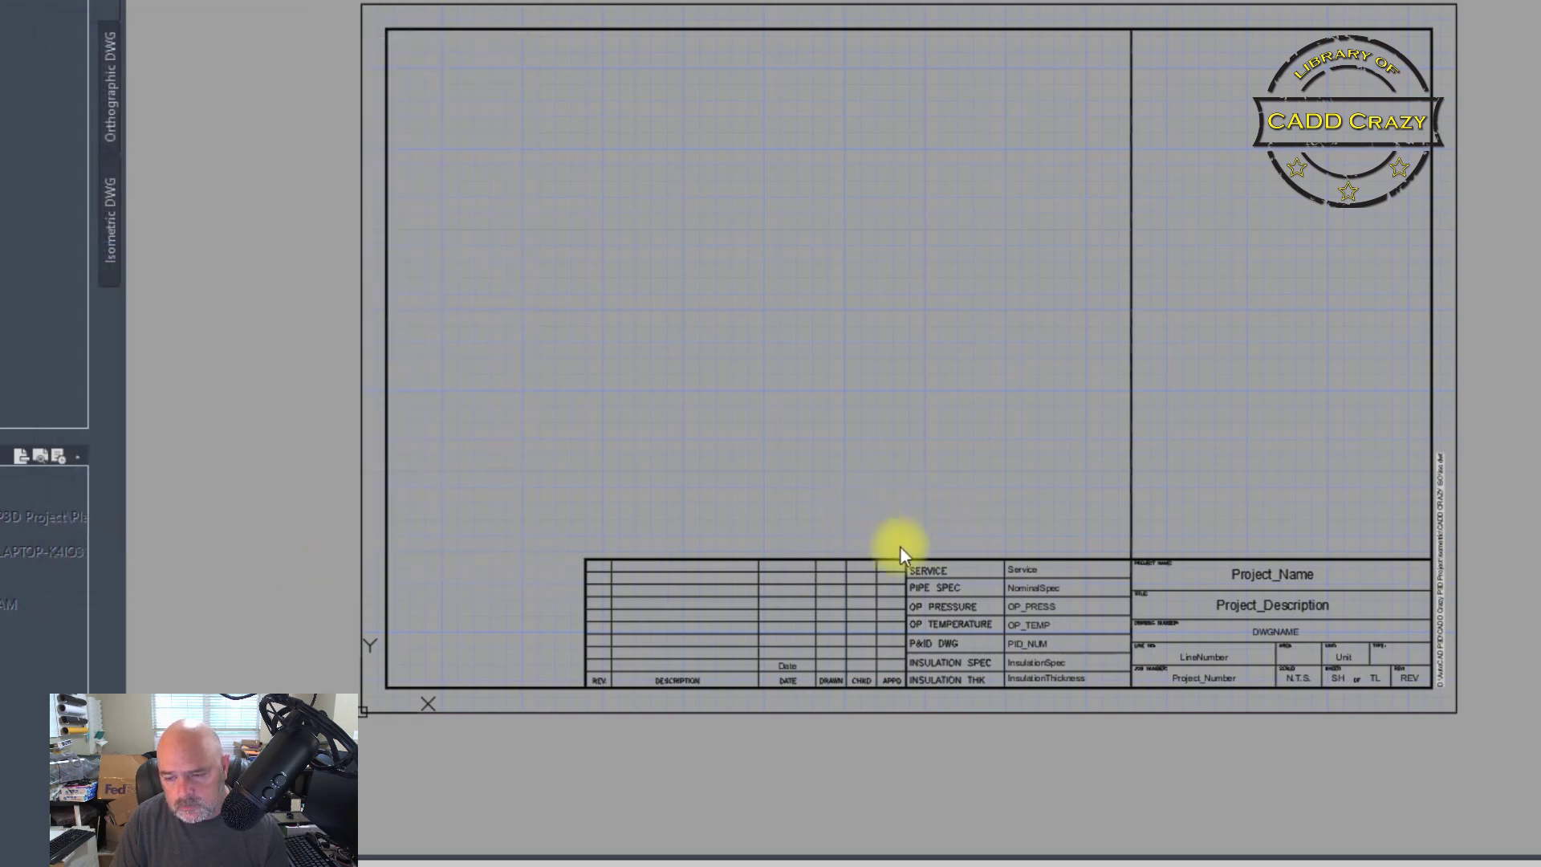
scroll(939, 553, "up", 5)
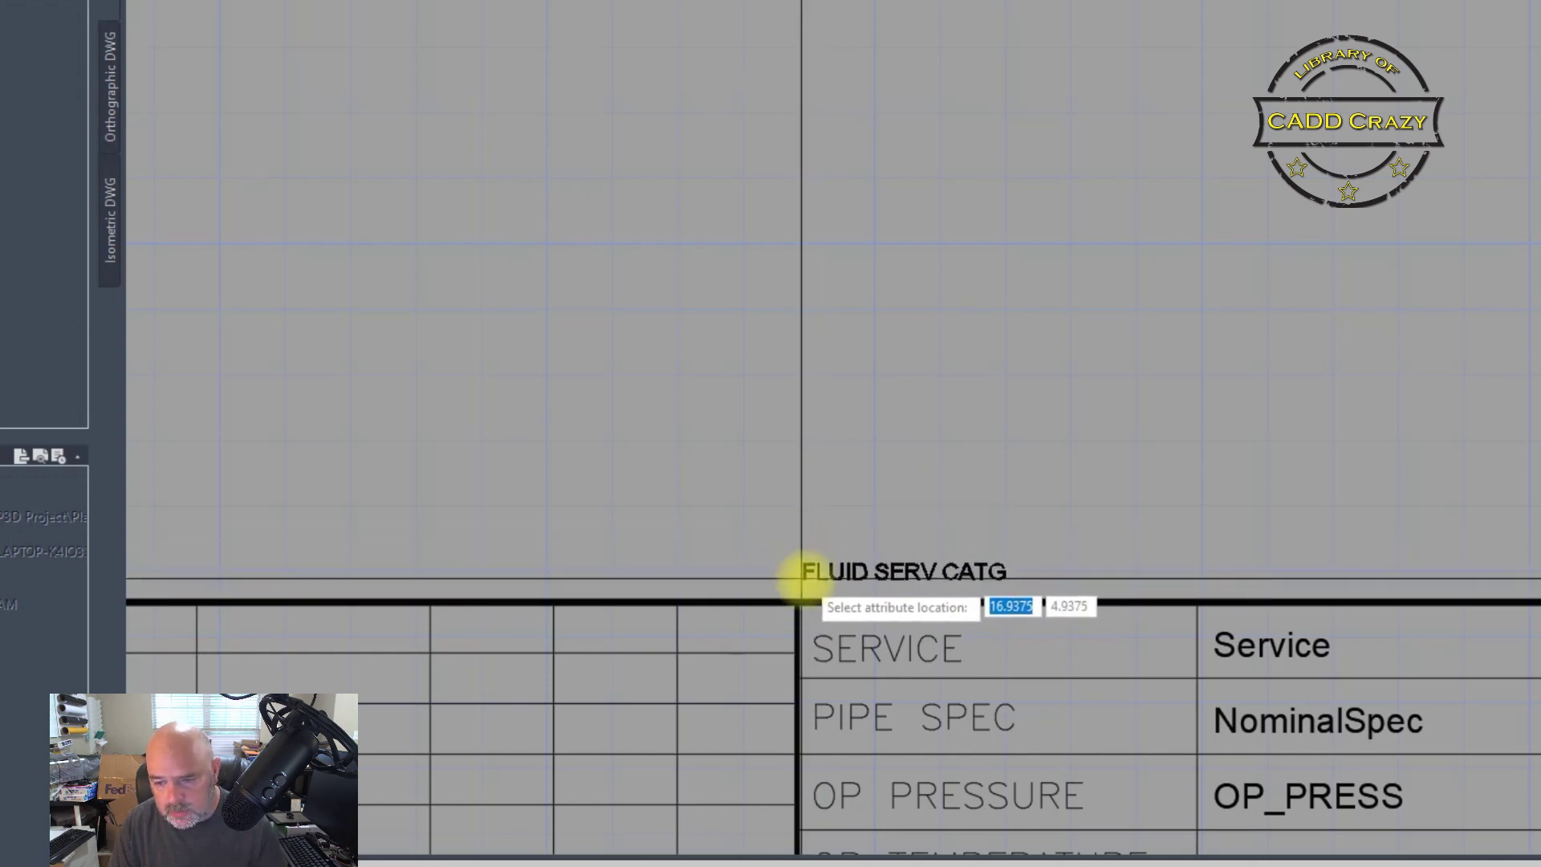
left_click(801, 578)
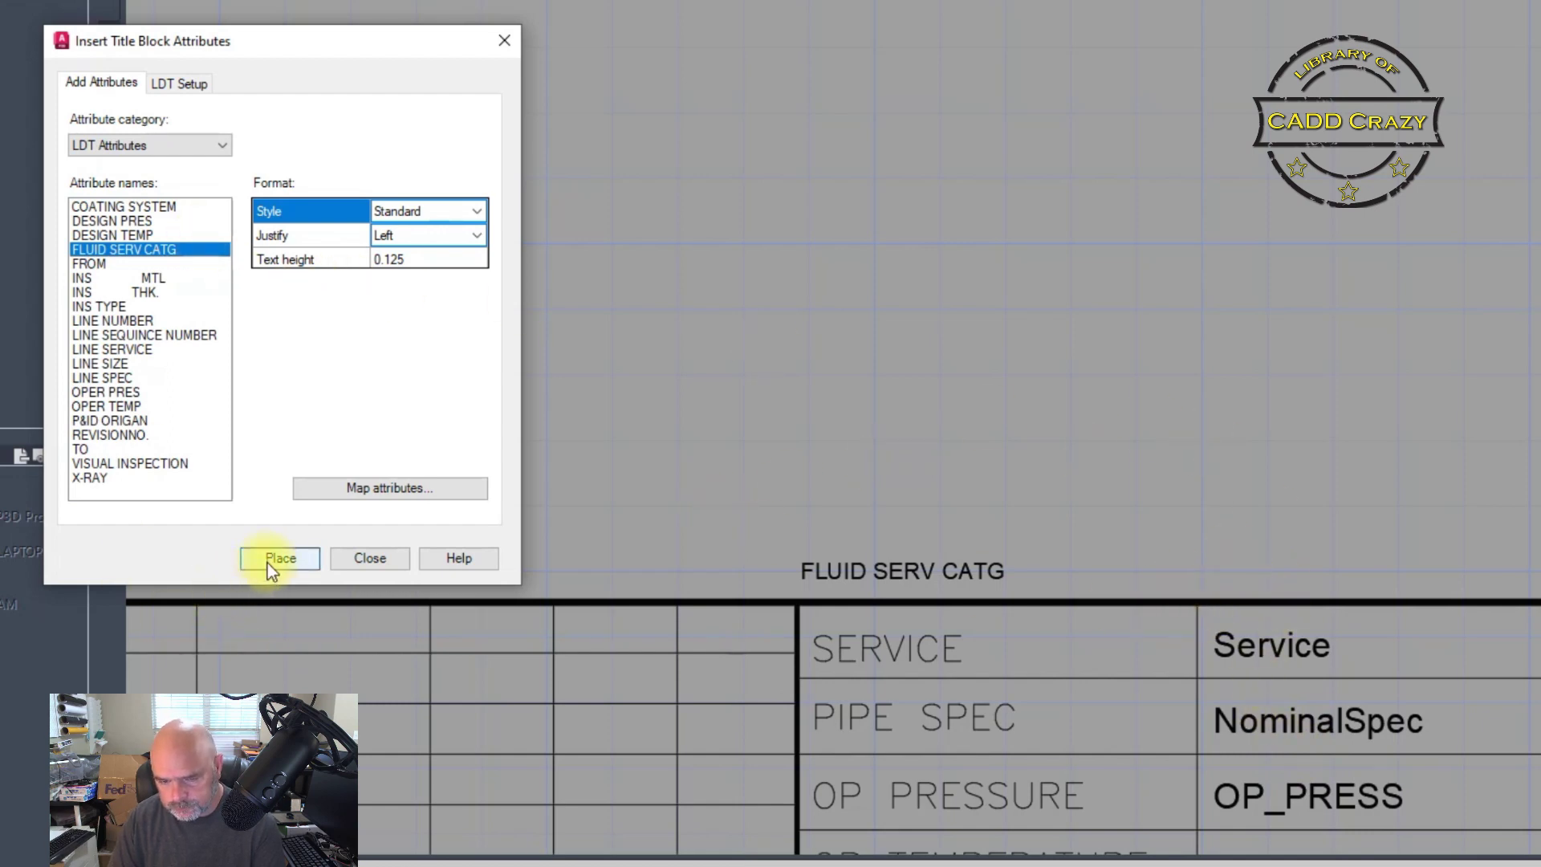
left_click(345, 565)
Set the text height of the FLUID SERV CATG attribute to 0.25.
left_click(893, 576)
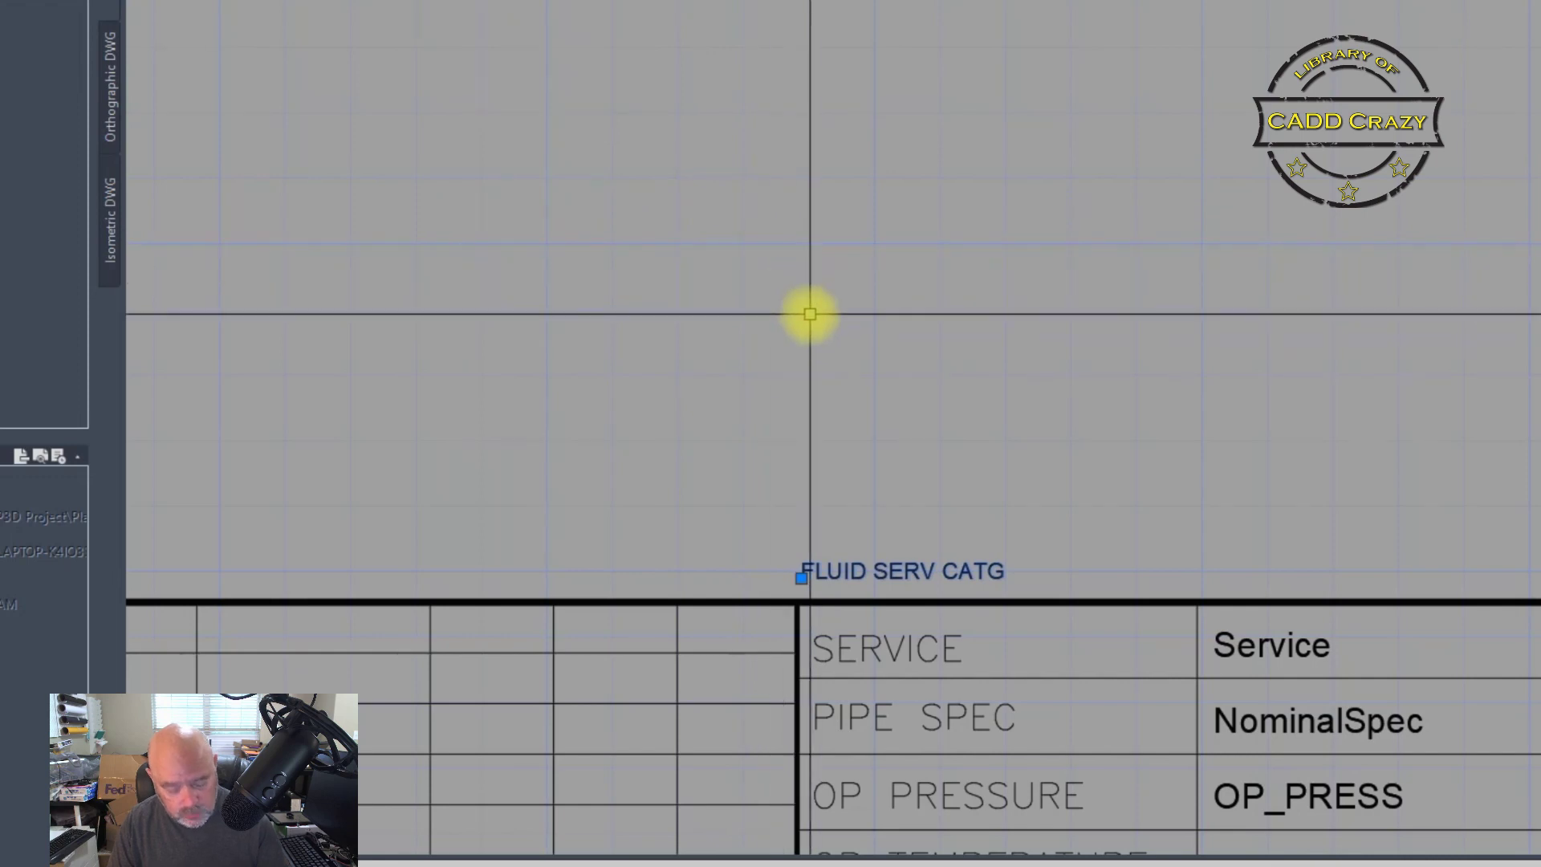
key("ctrl+1")
left_click(1442, 430)
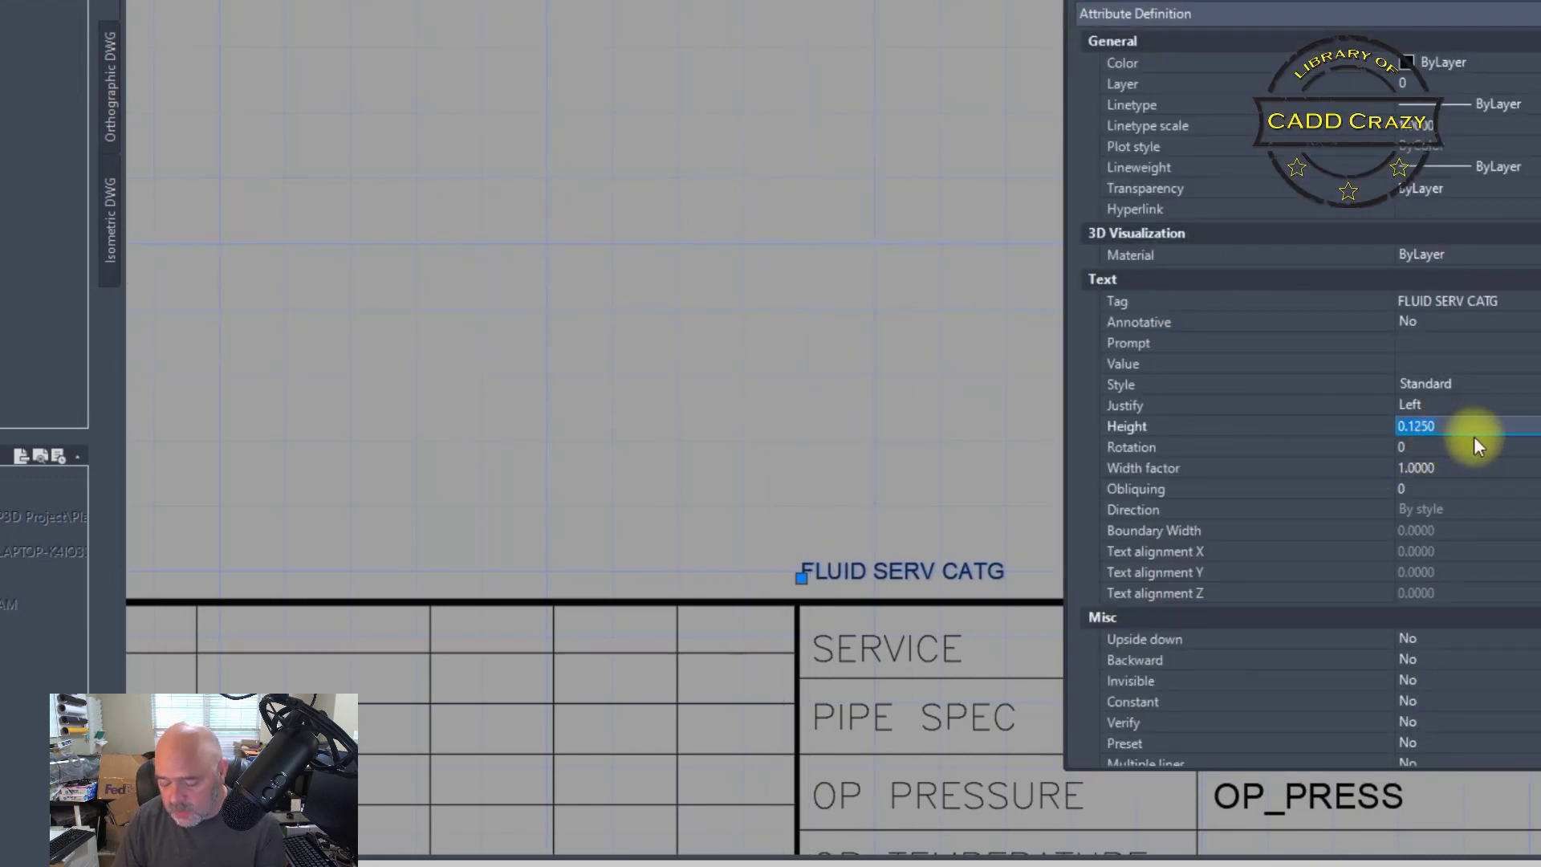
type(".2")
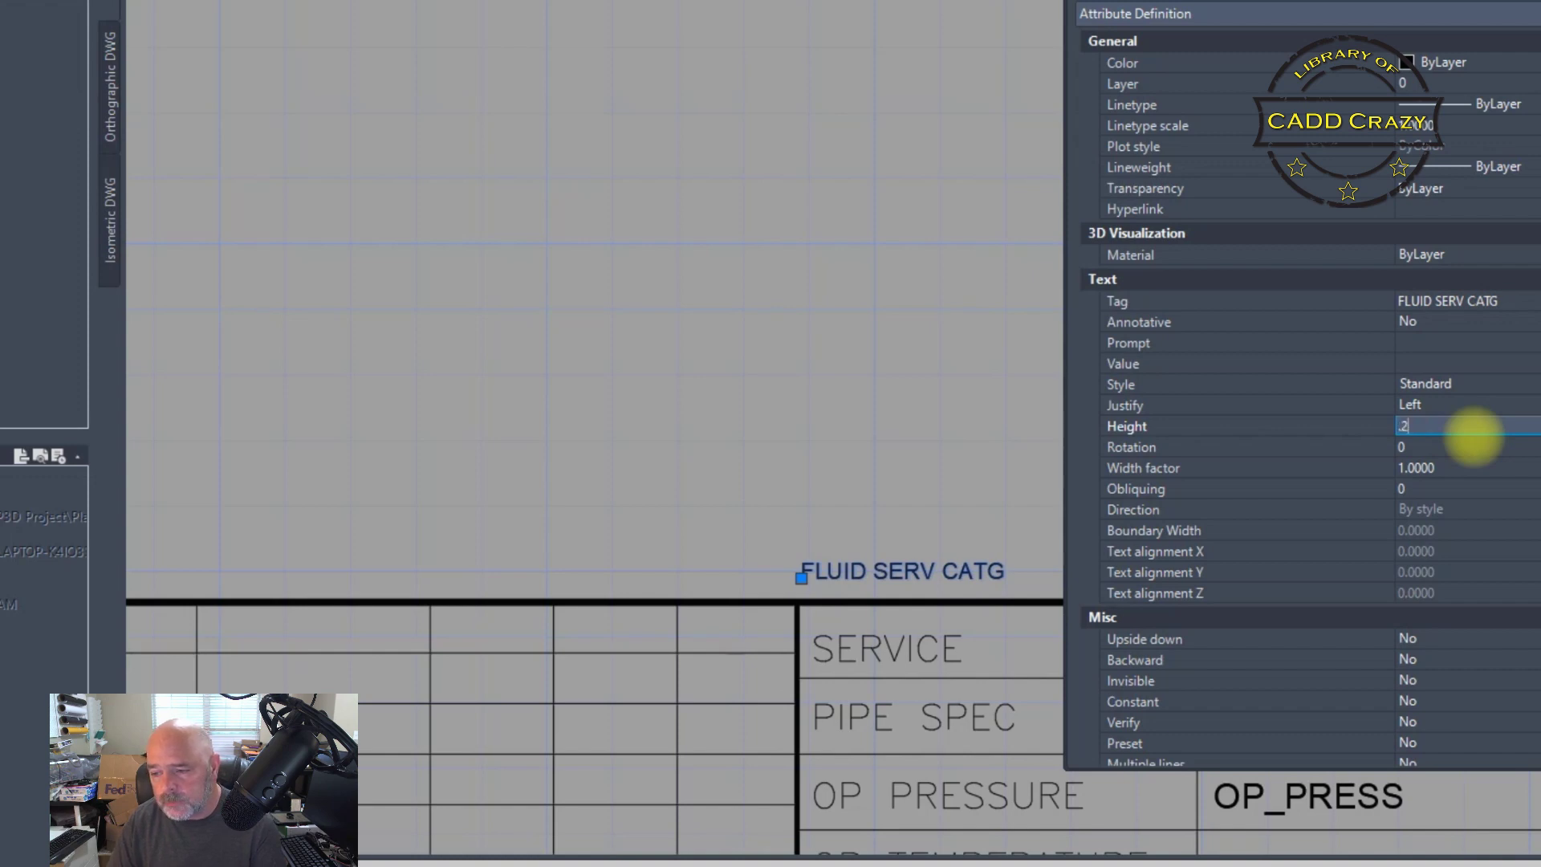
key("Tab")
left_click(891, 377)
left_click(1044, 220)
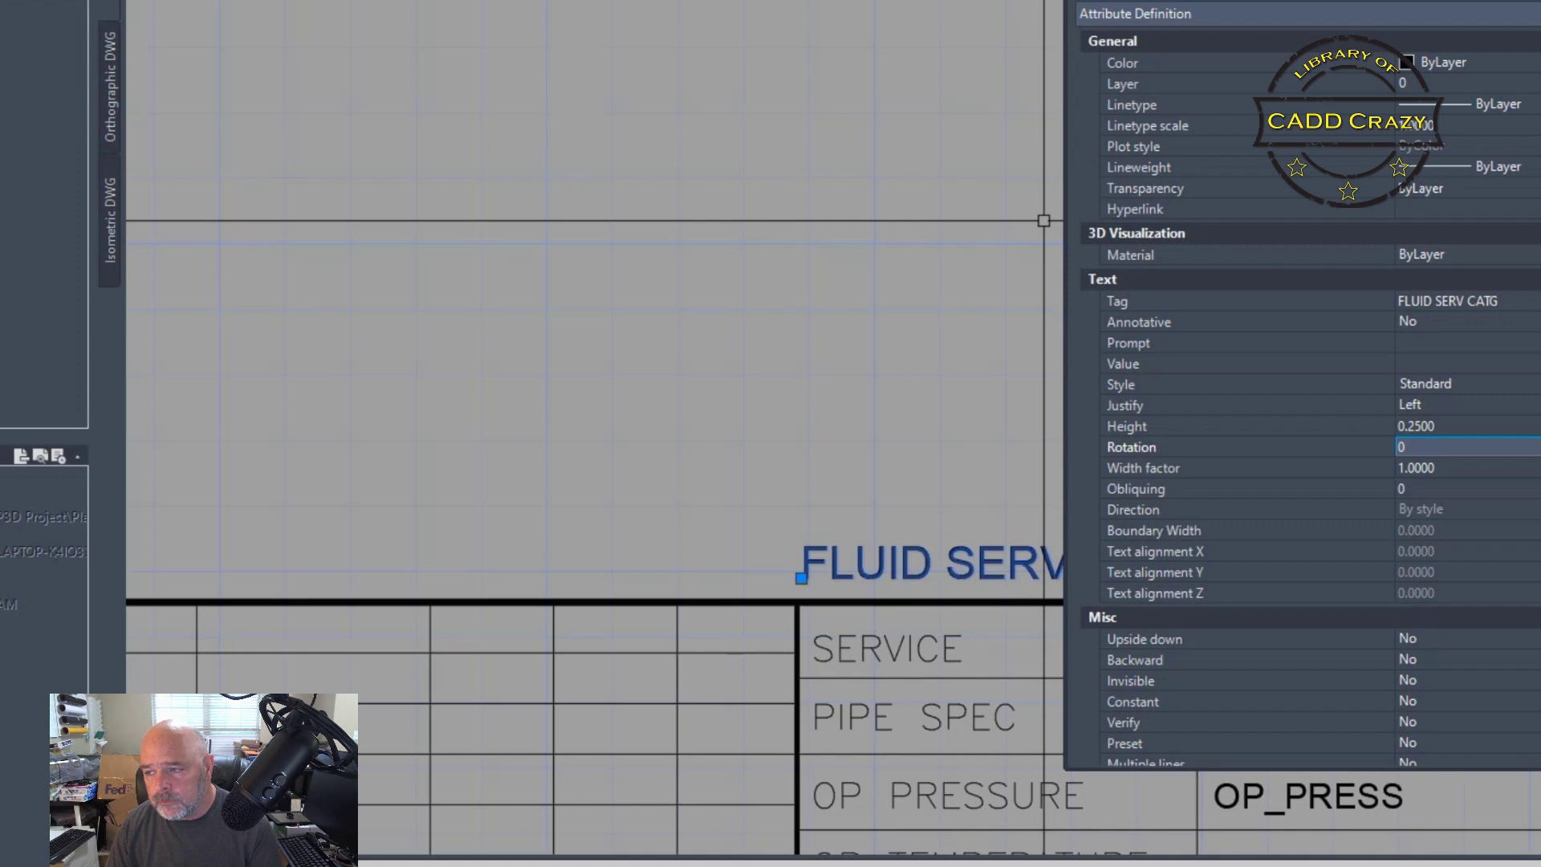
key("Escape")
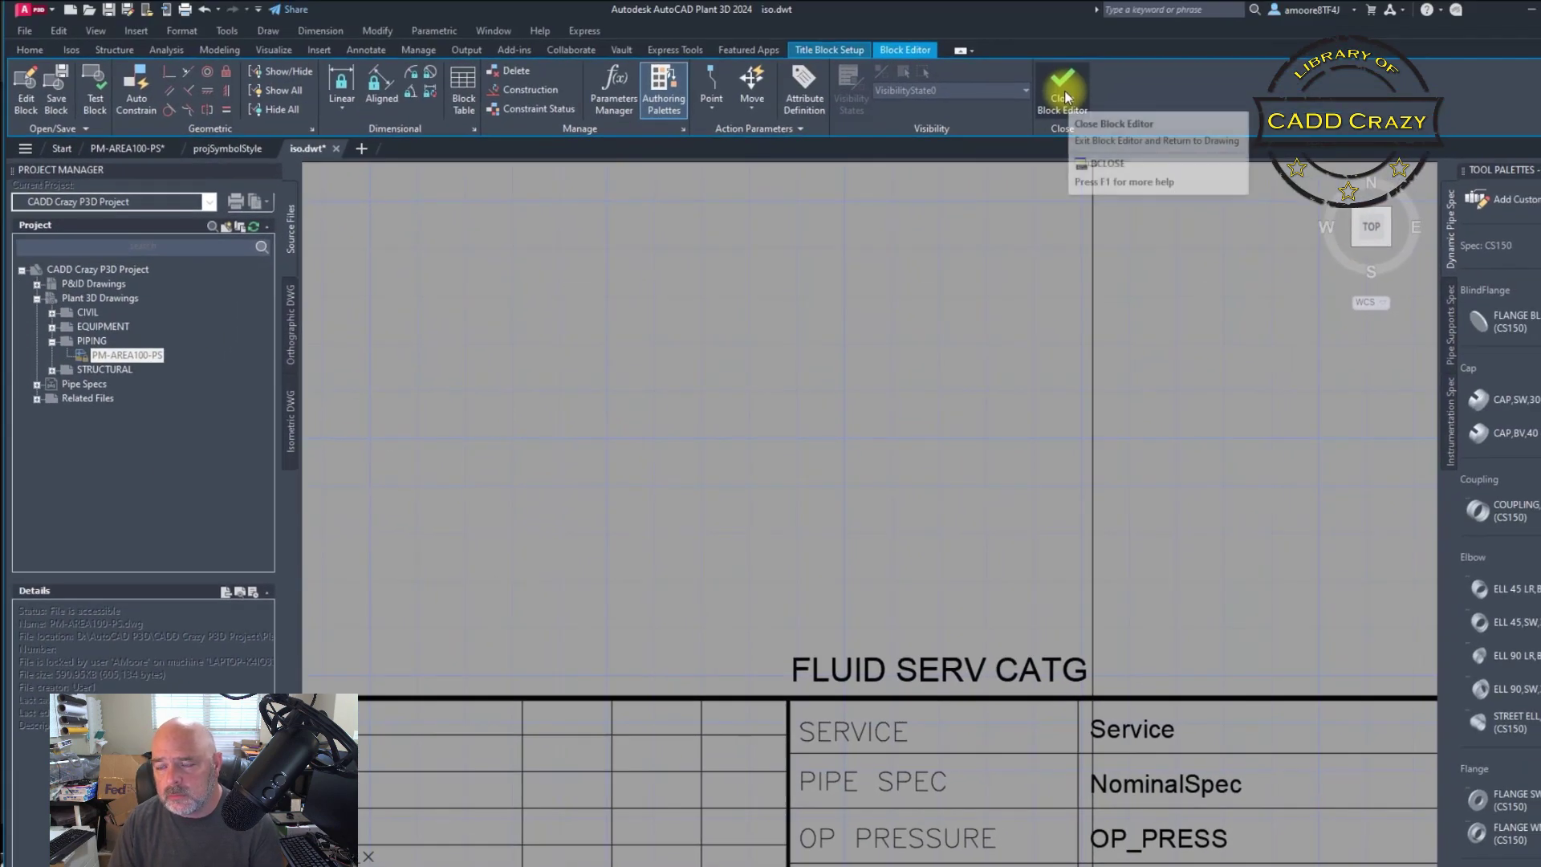
Save the changes to the Title Block and to iso.dwt, return to the project setup and accept it.
left_click(1064, 89)
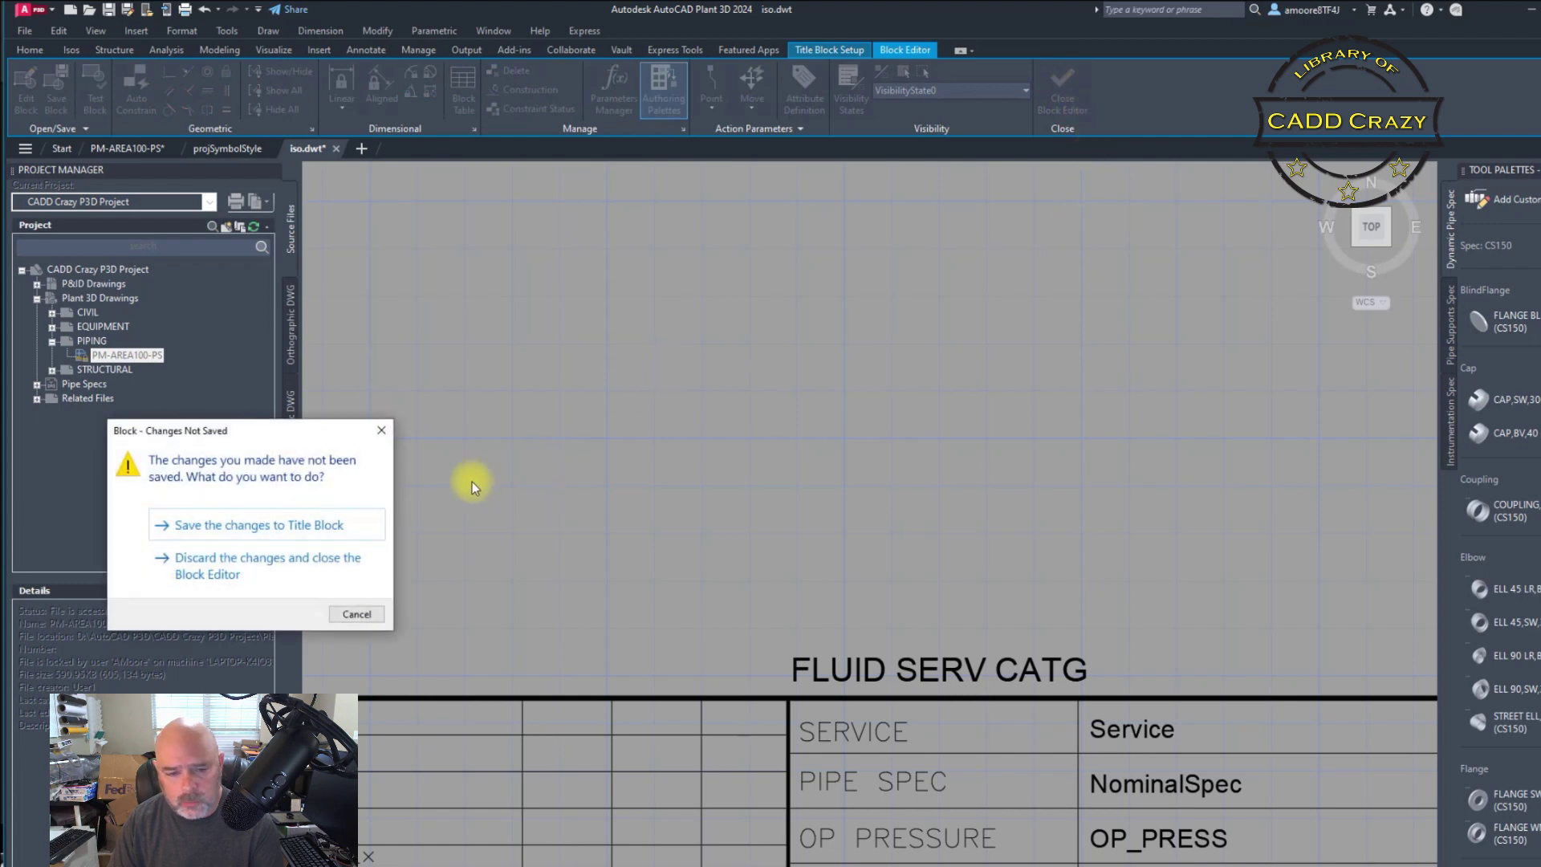
left_click(259, 526)
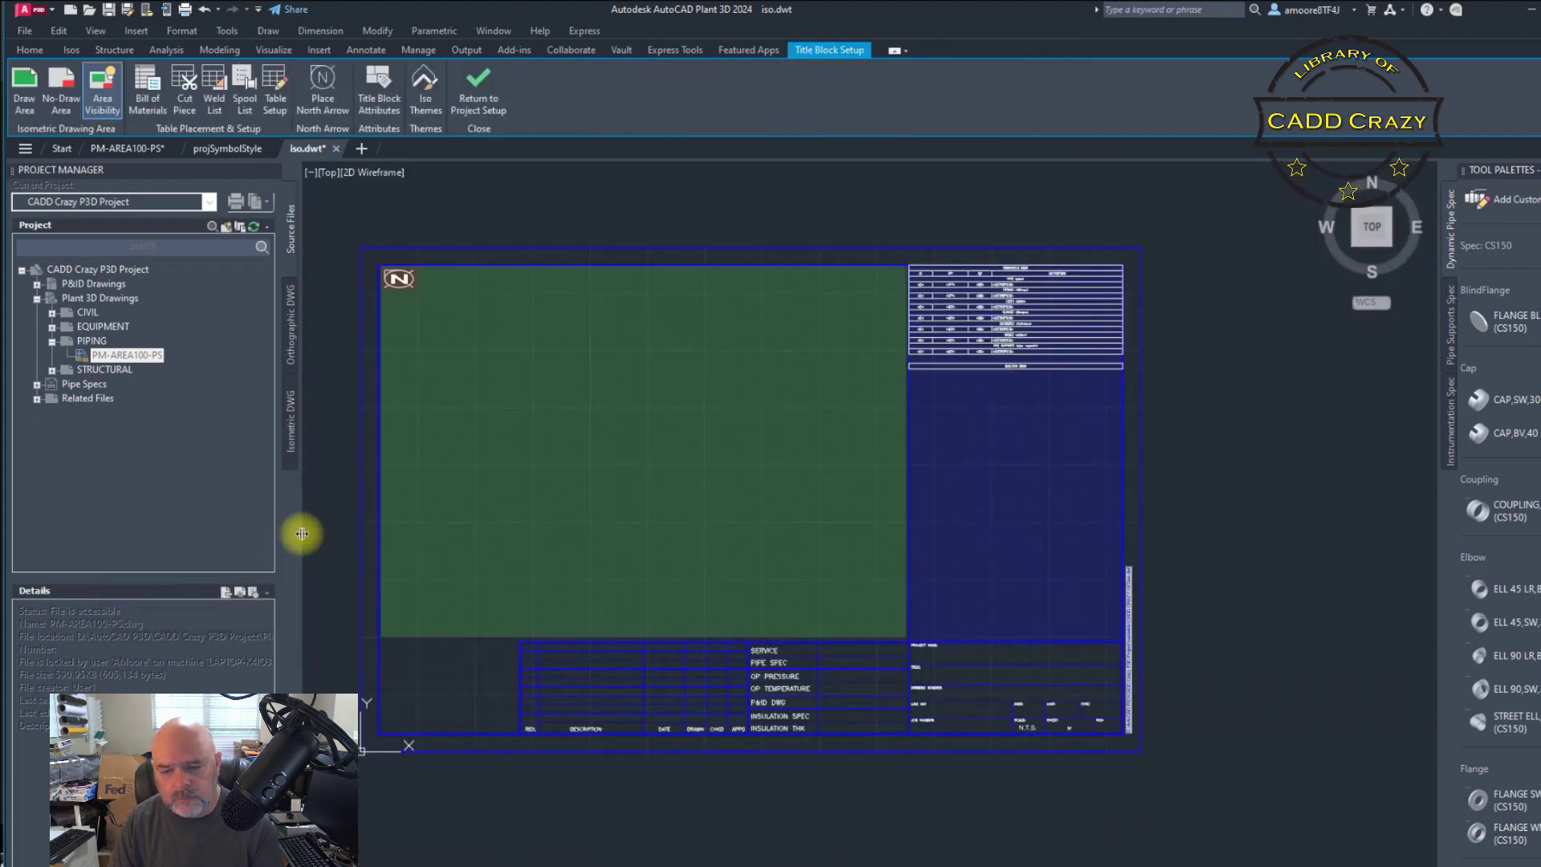
left_click(480, 97)
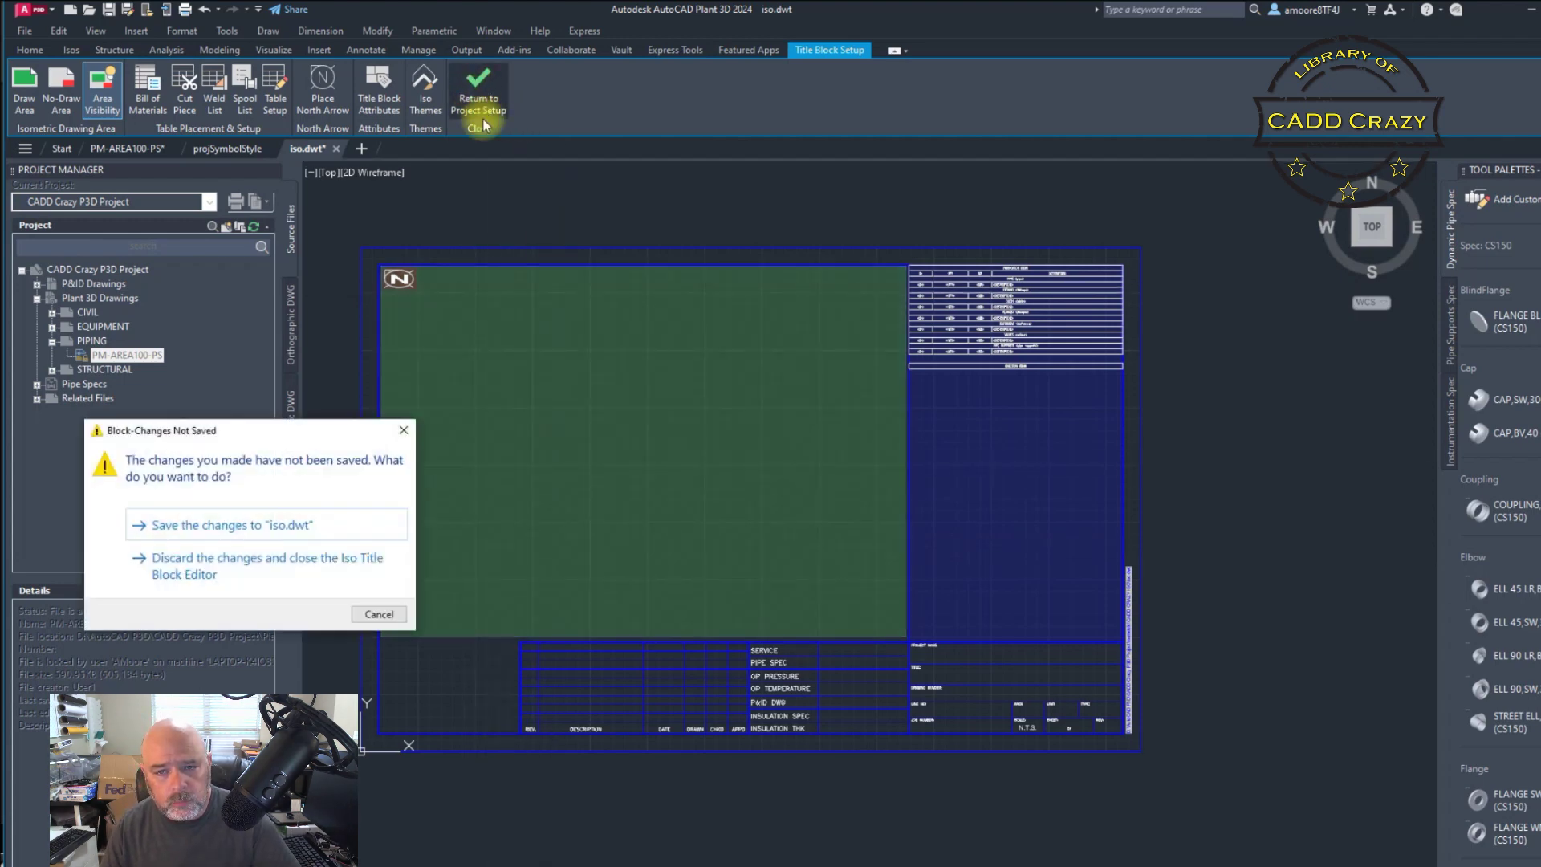
left_click(239, 526)
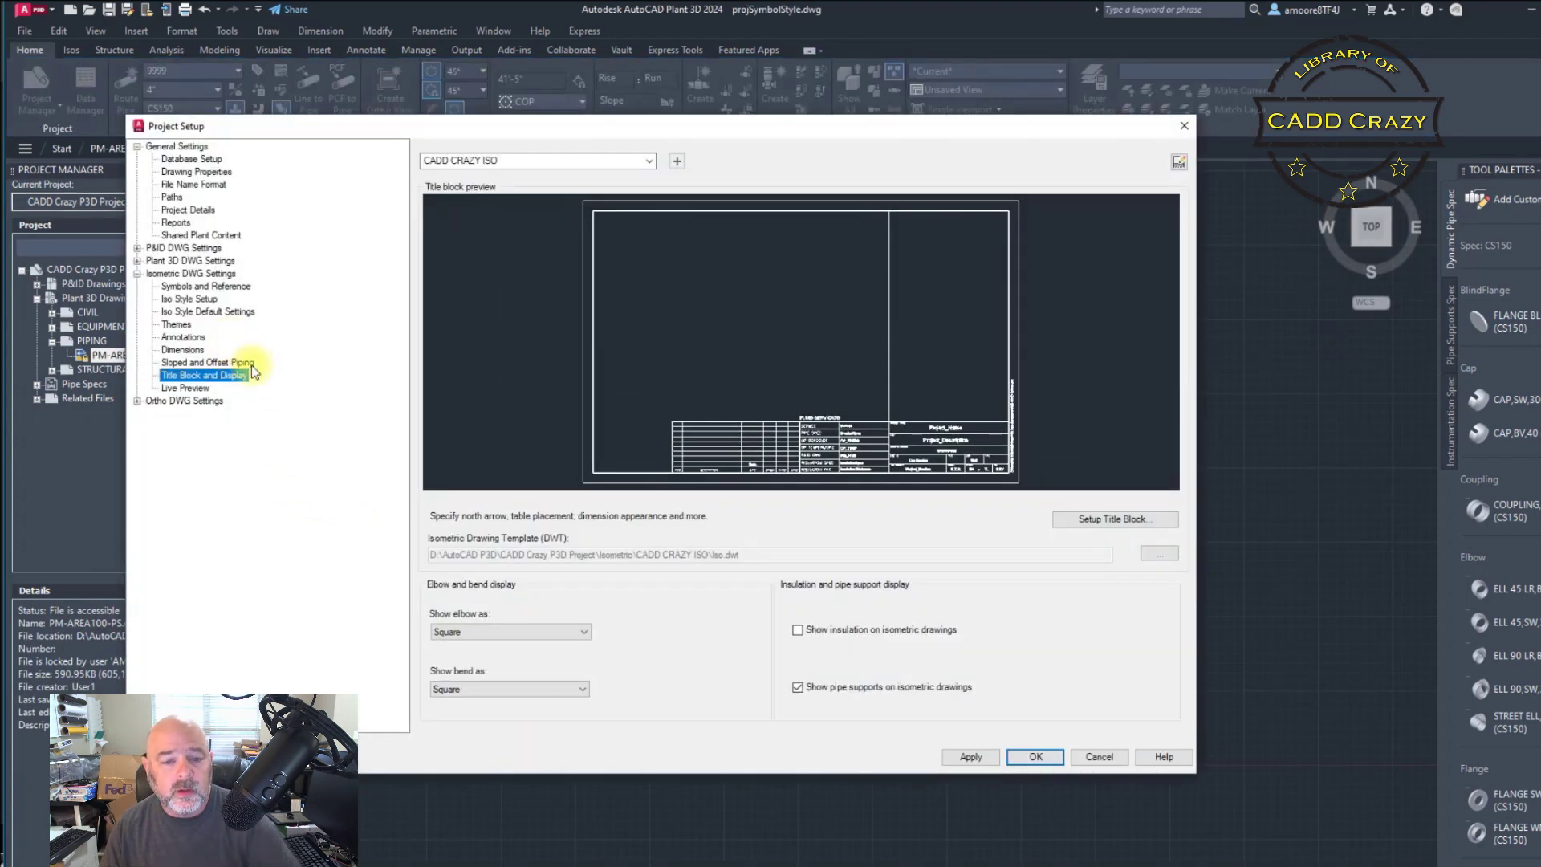
left_click(1037, 757)
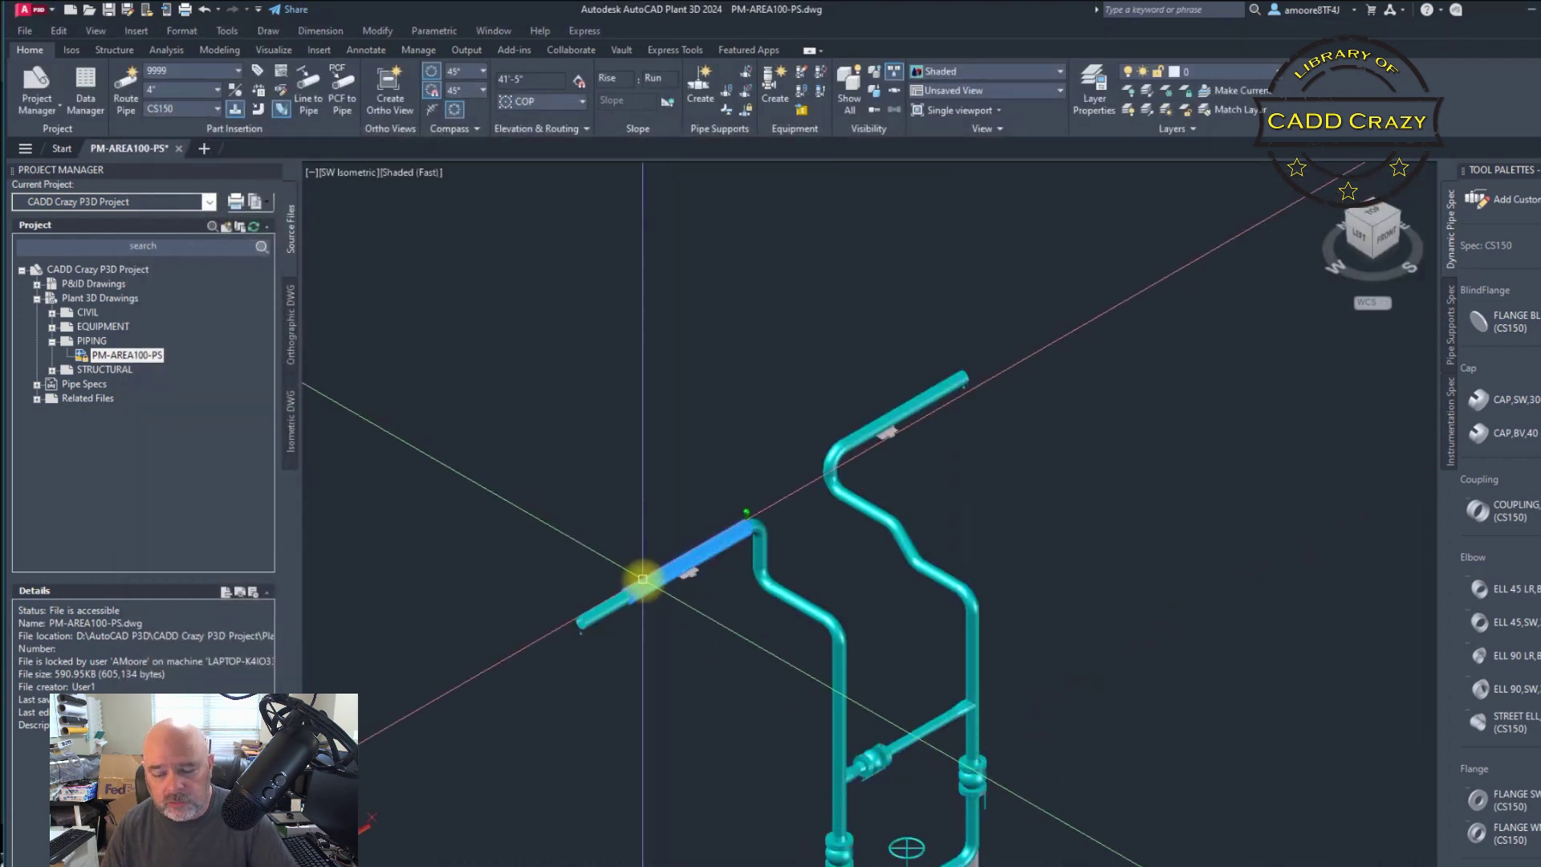
Check the Tag and Line Number Tag properties of pipes on both branches of the piping model.
left_click(801, 612)
key("ctrl+1")
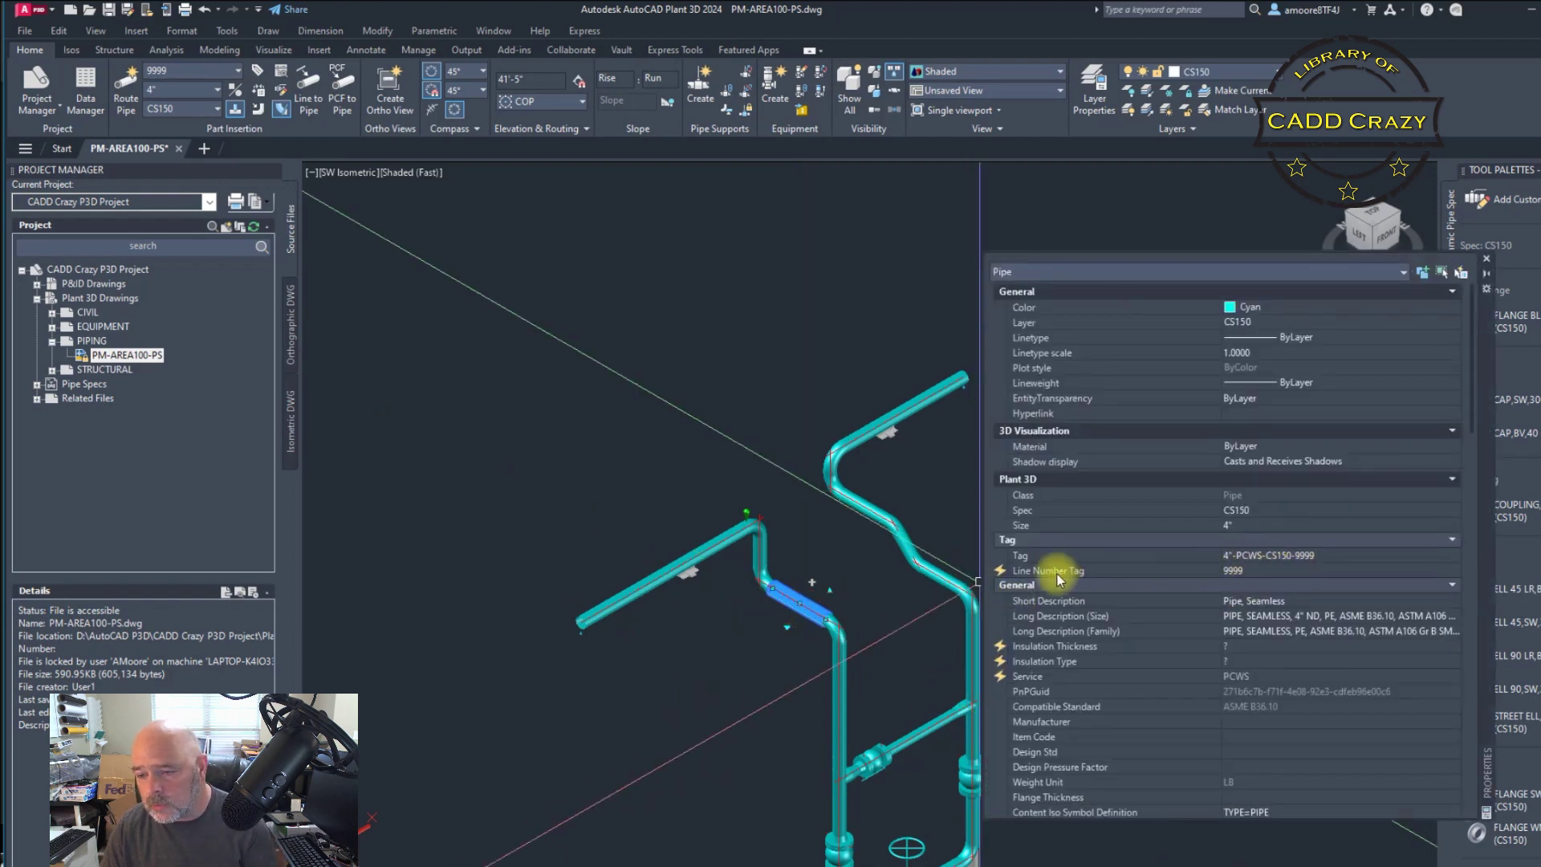
left_click(1297, 572)
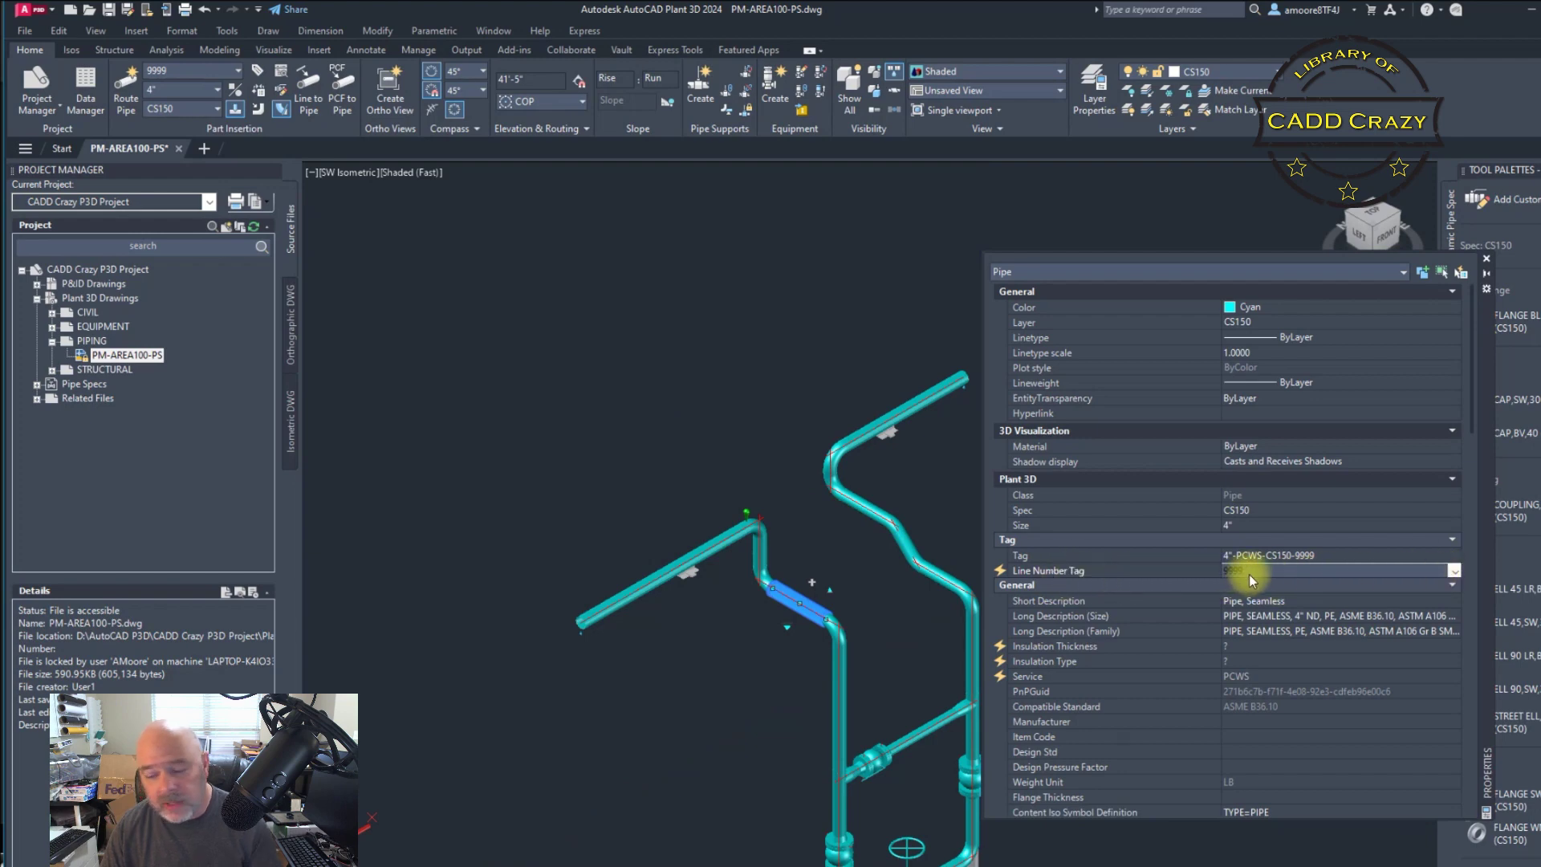
key("Escape")
scroll(803, 759, "down", 3)
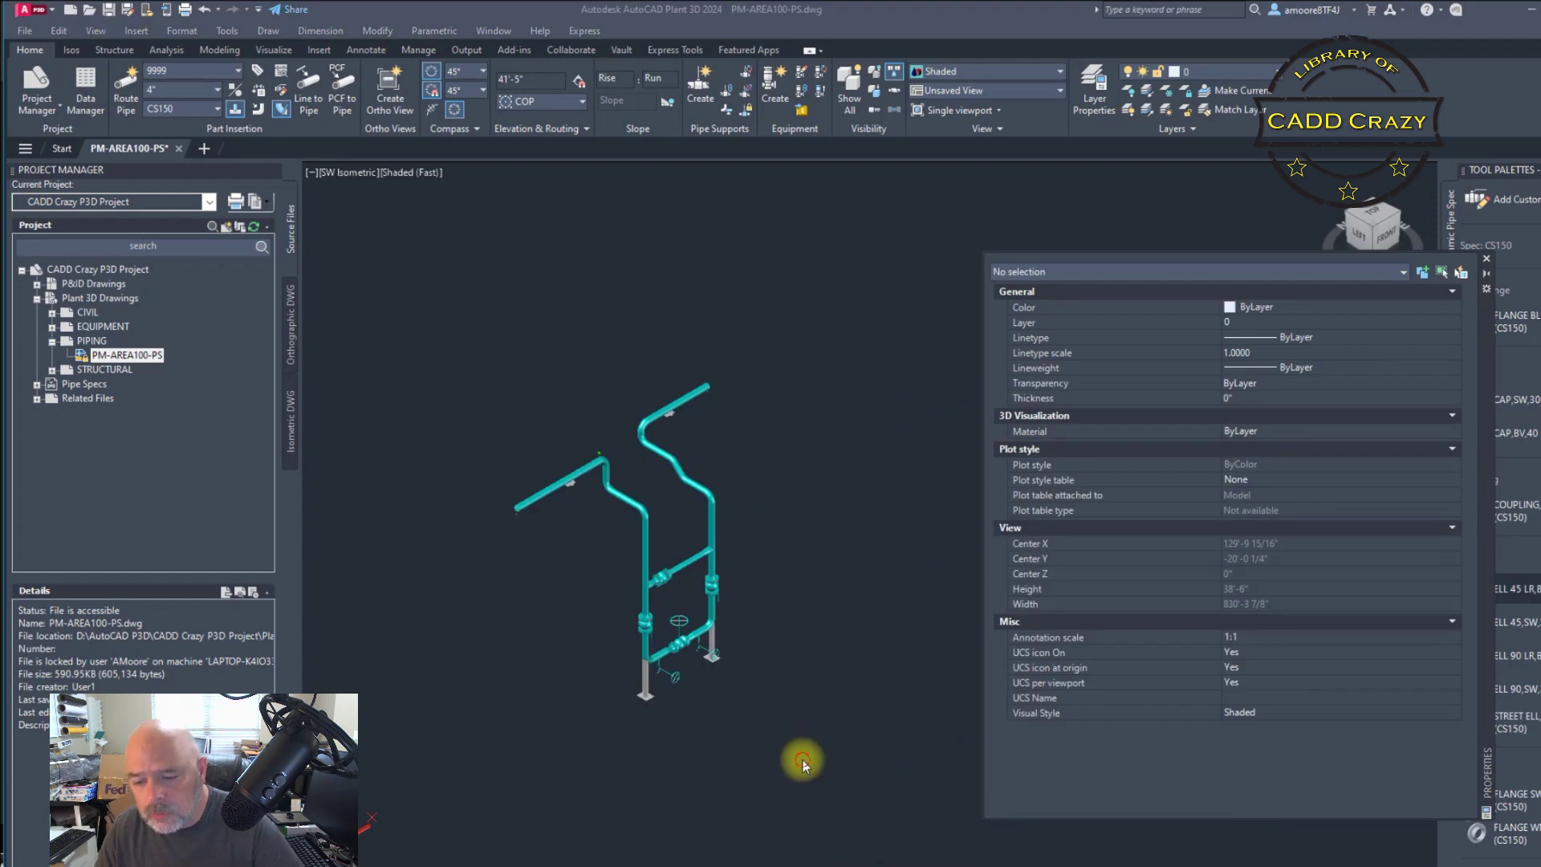
left_click(702, 482)
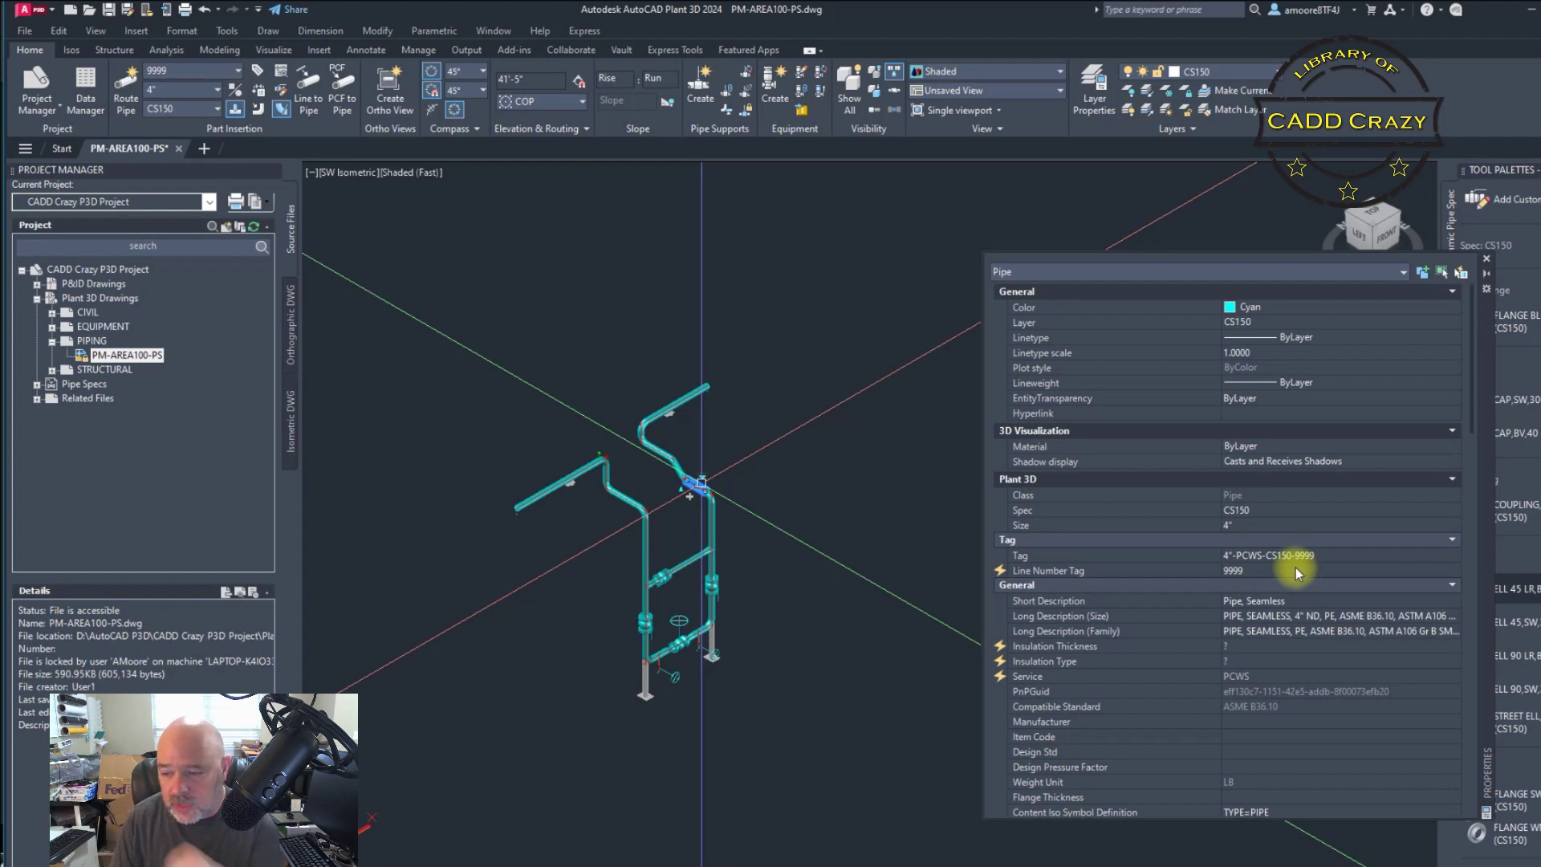
key("Escape")
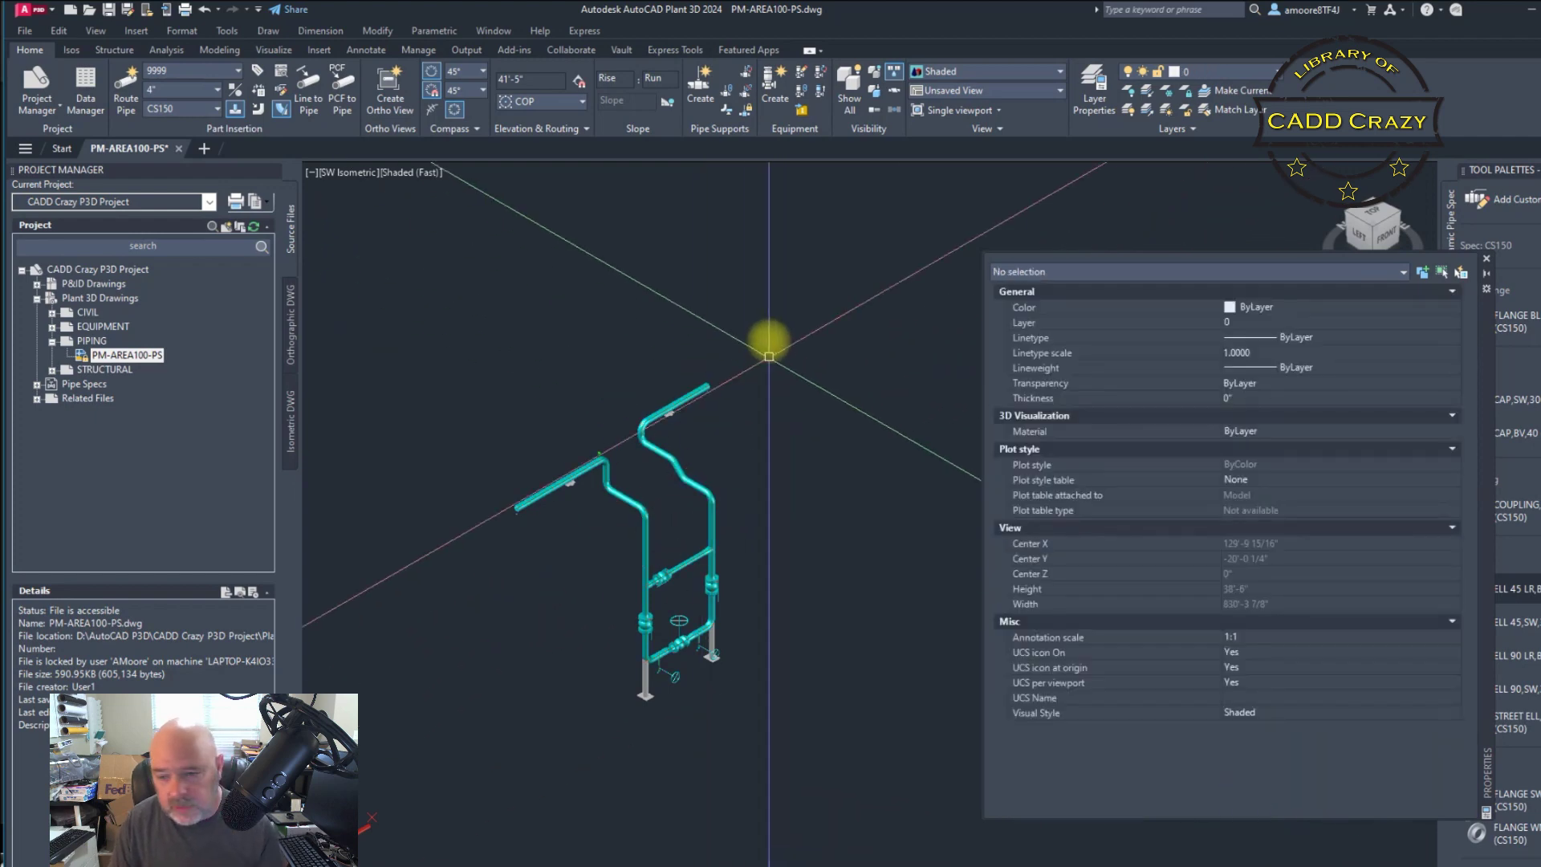
Assign the new line number tag 4"-PCWS-CS150-9999 to all the piping components and check it on one pipe.
left_click(771, 326)
left_click(454, 743)
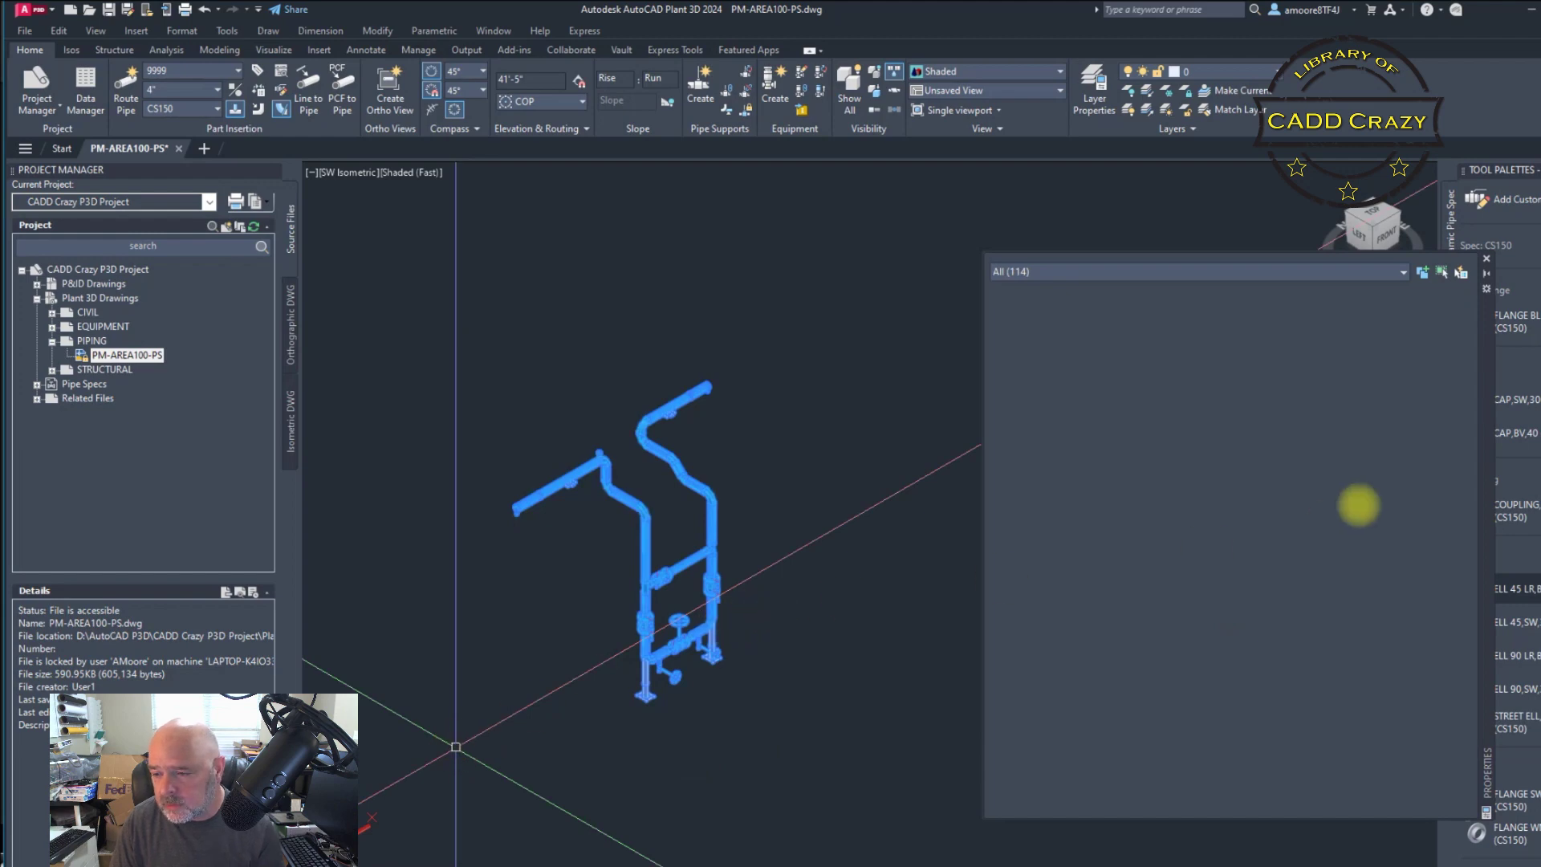
left_click(1452, 524)
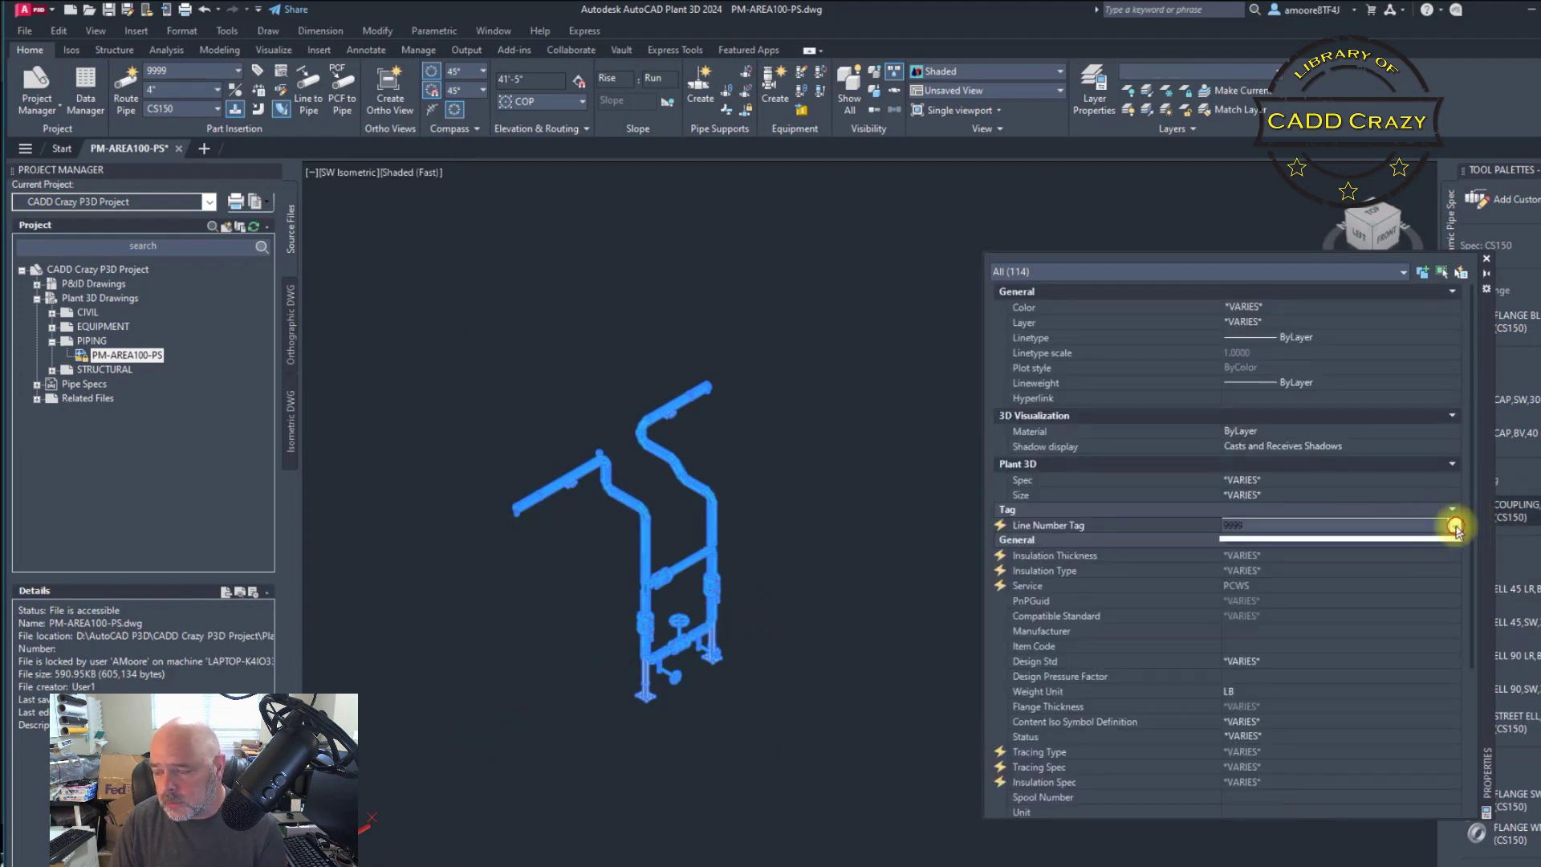
left_click(1455, 525)
left_click(1365, 544)
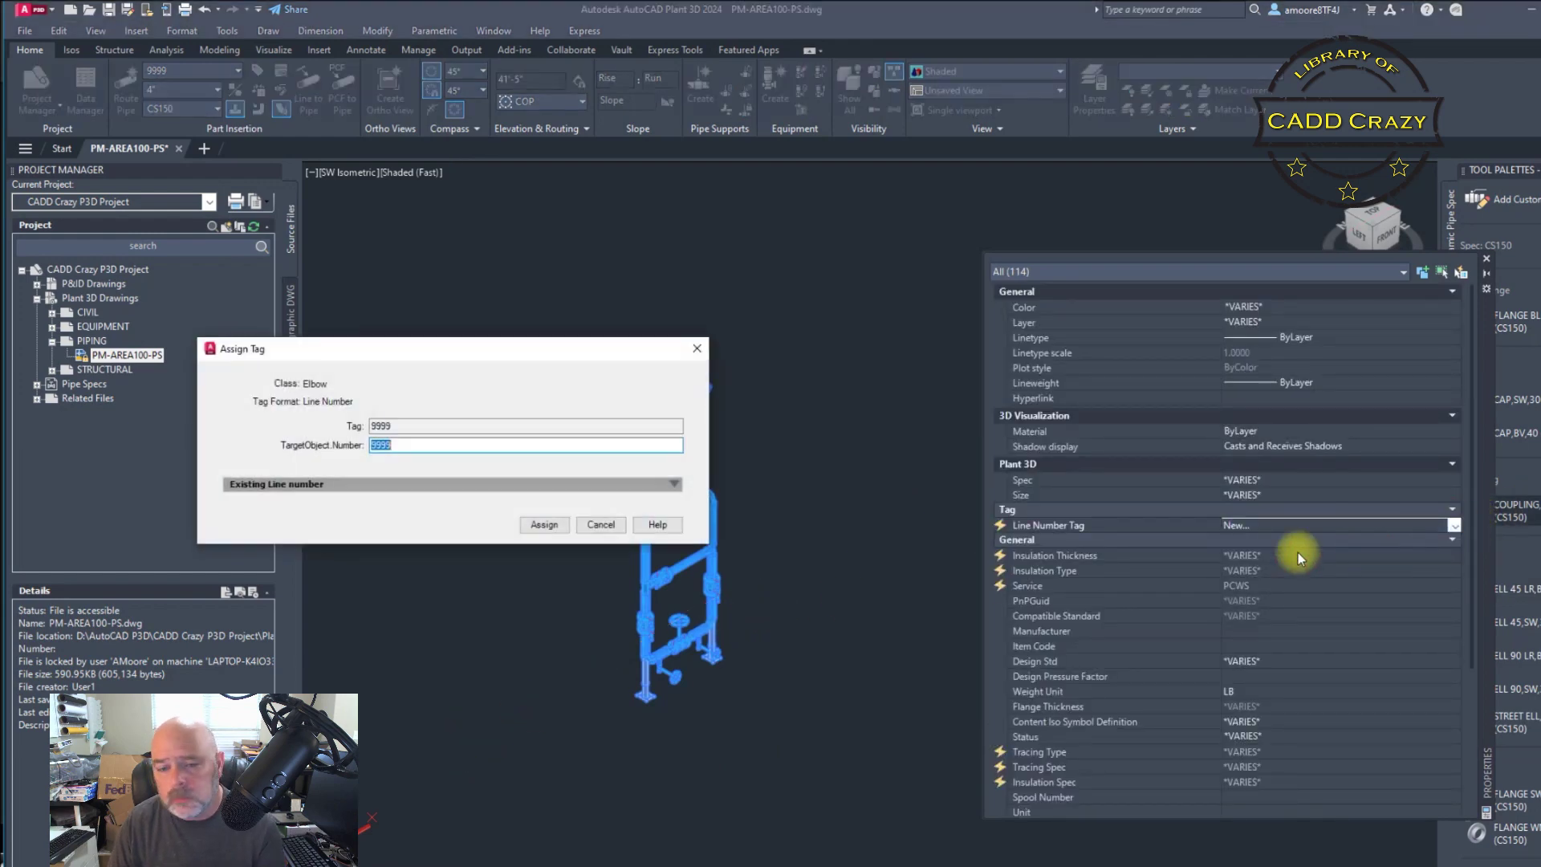
type("4\"-PCWS-CS150-9999")
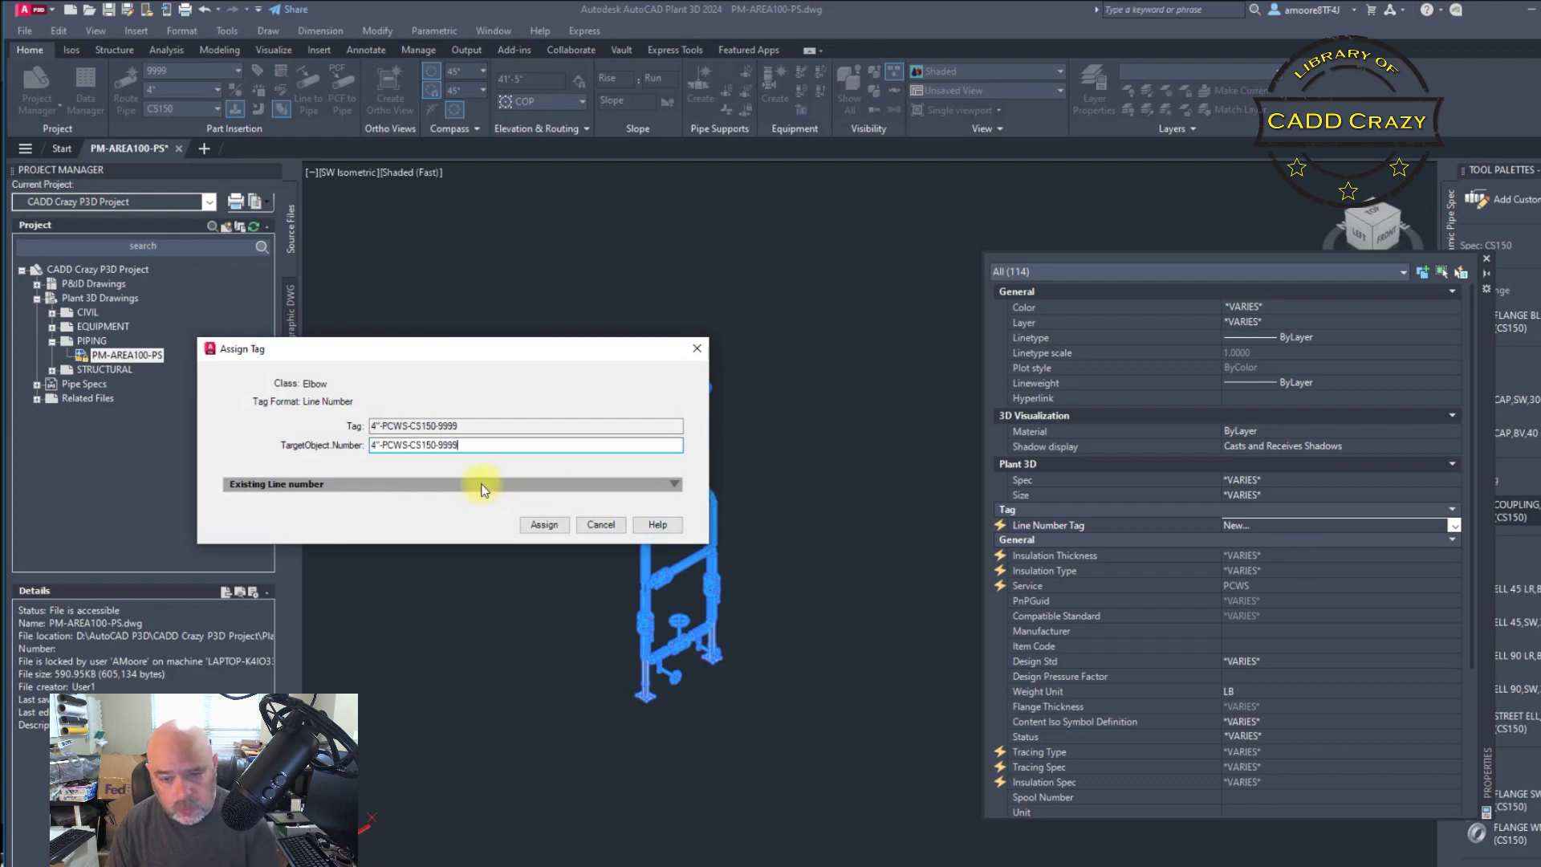
left_click(546, 525)
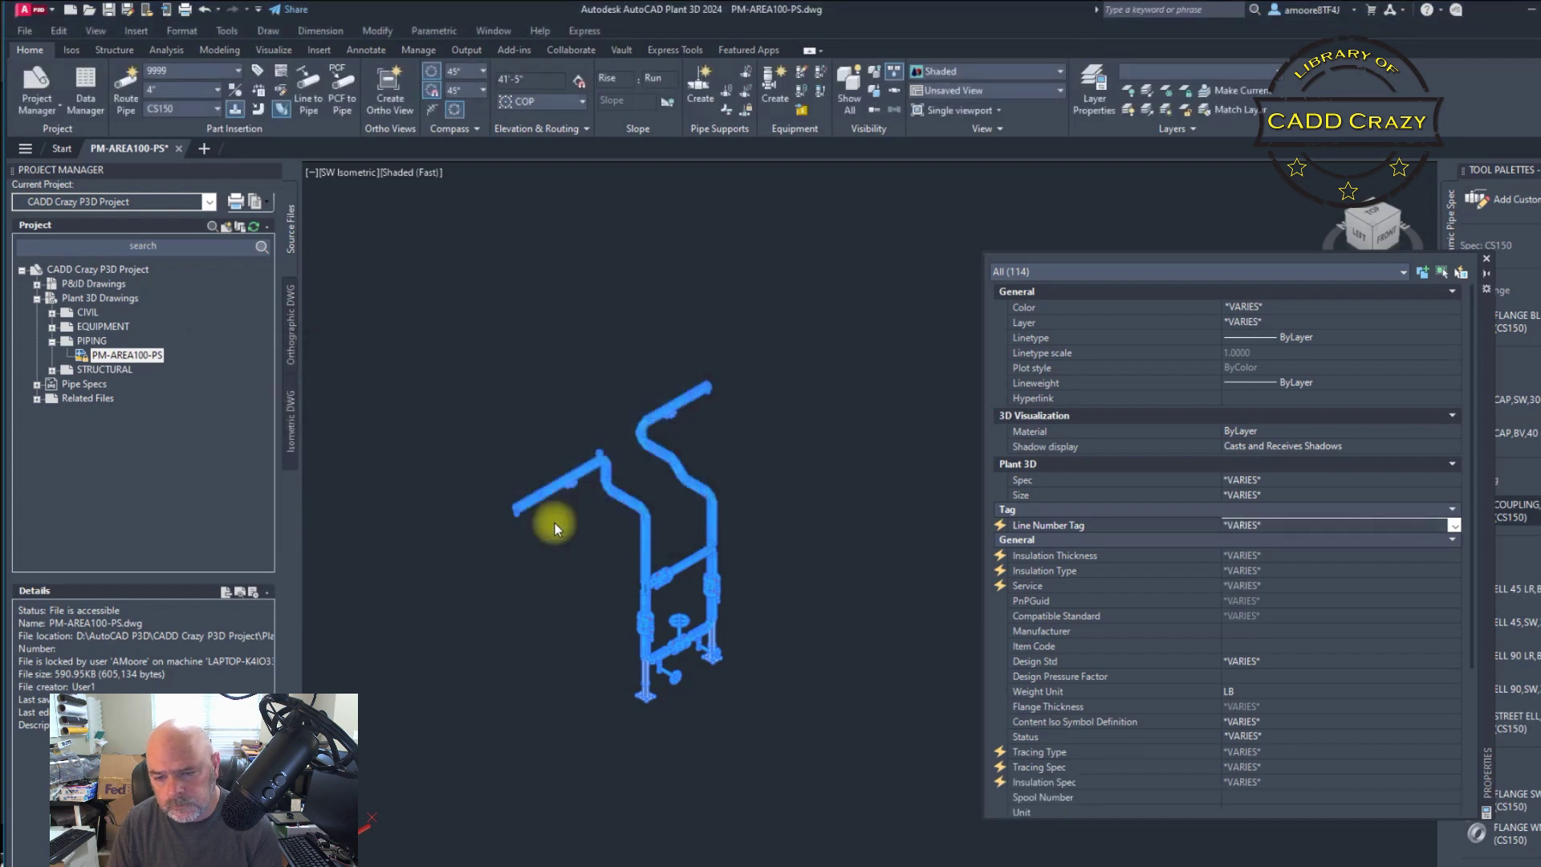
key("Escape")
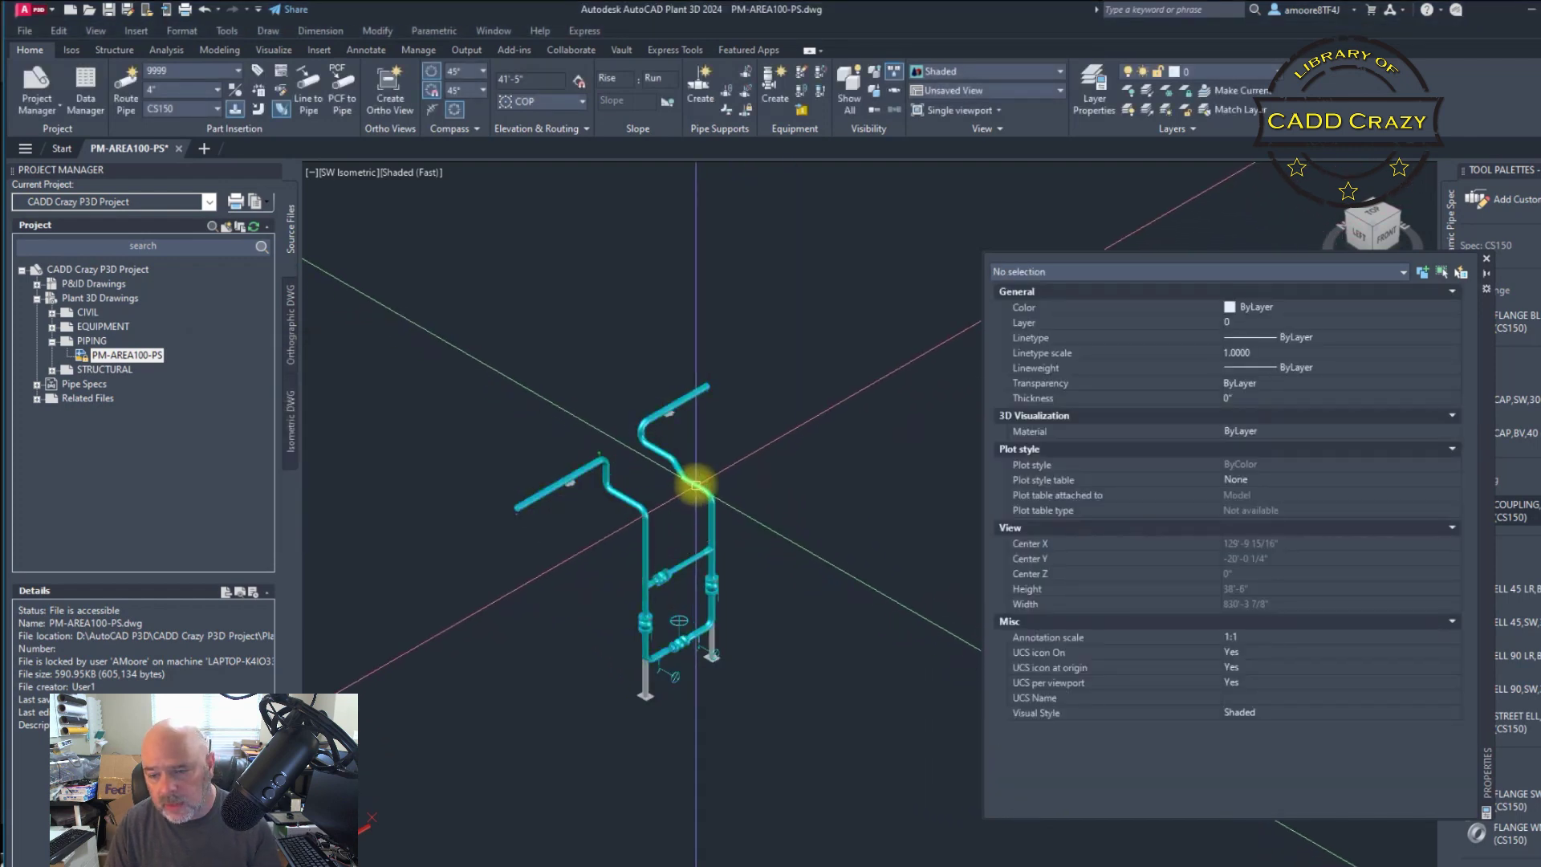
left_click(695, 485)
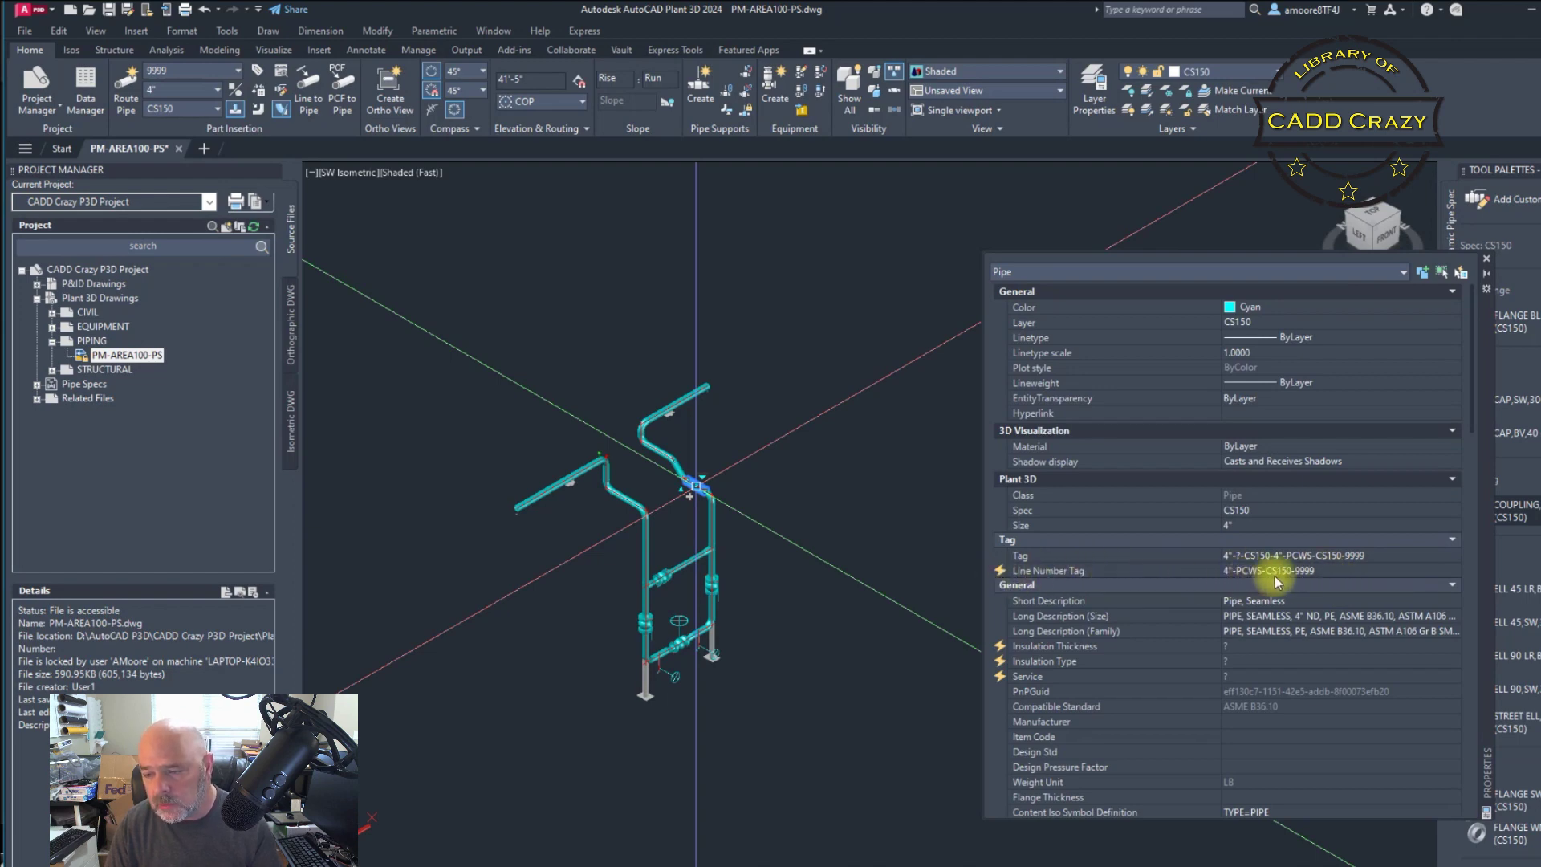
key("Escape")
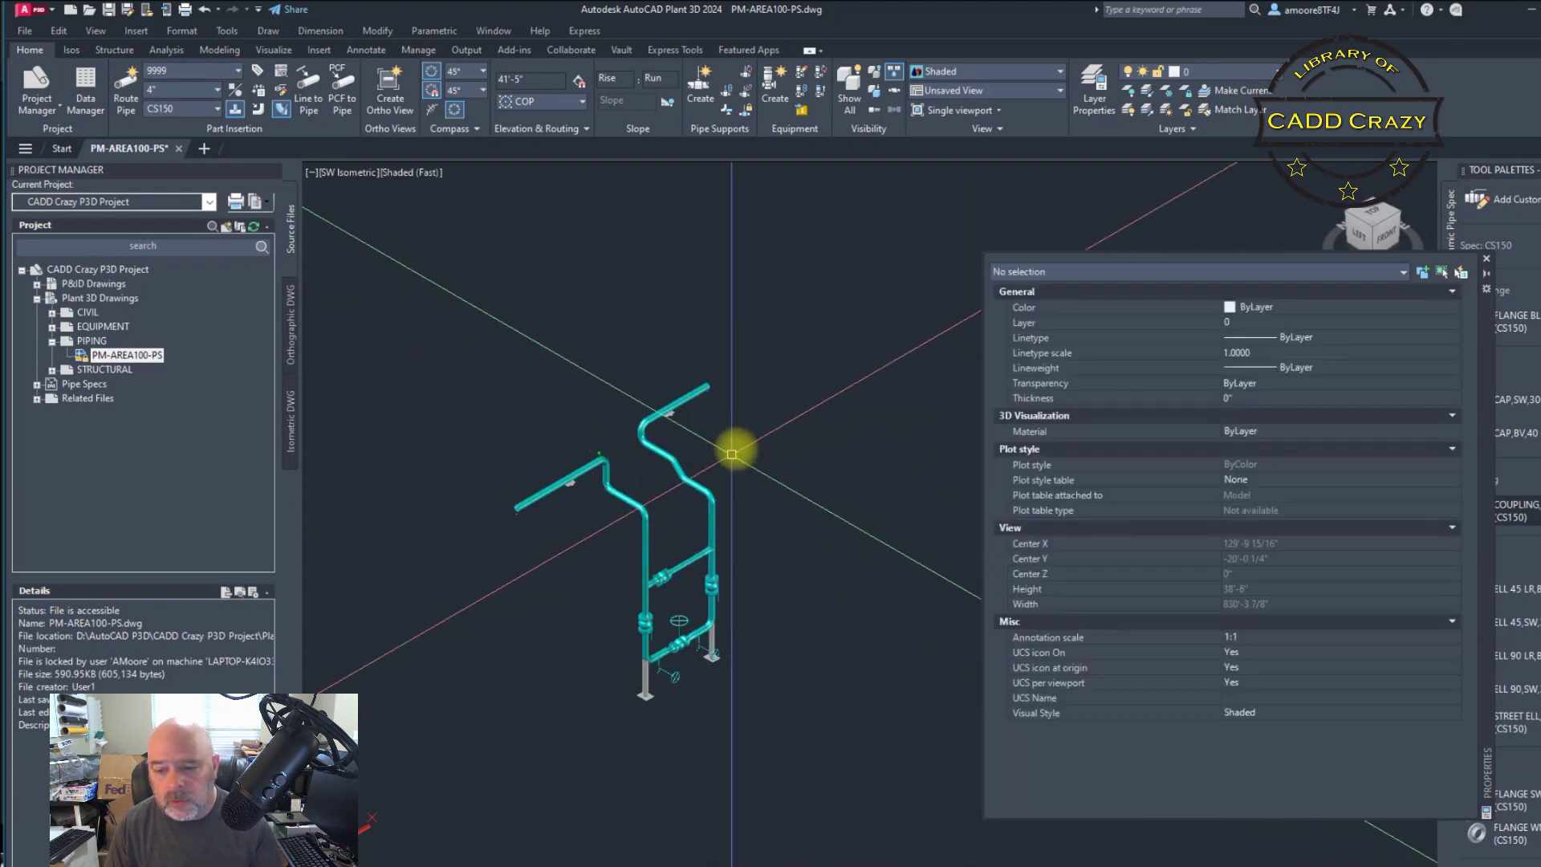
Create a Quick Iso for line number 4"-PCWS-CS150-9999, selected by line number, using the CADD CRAZY ISO style.
left_click(72, 49)
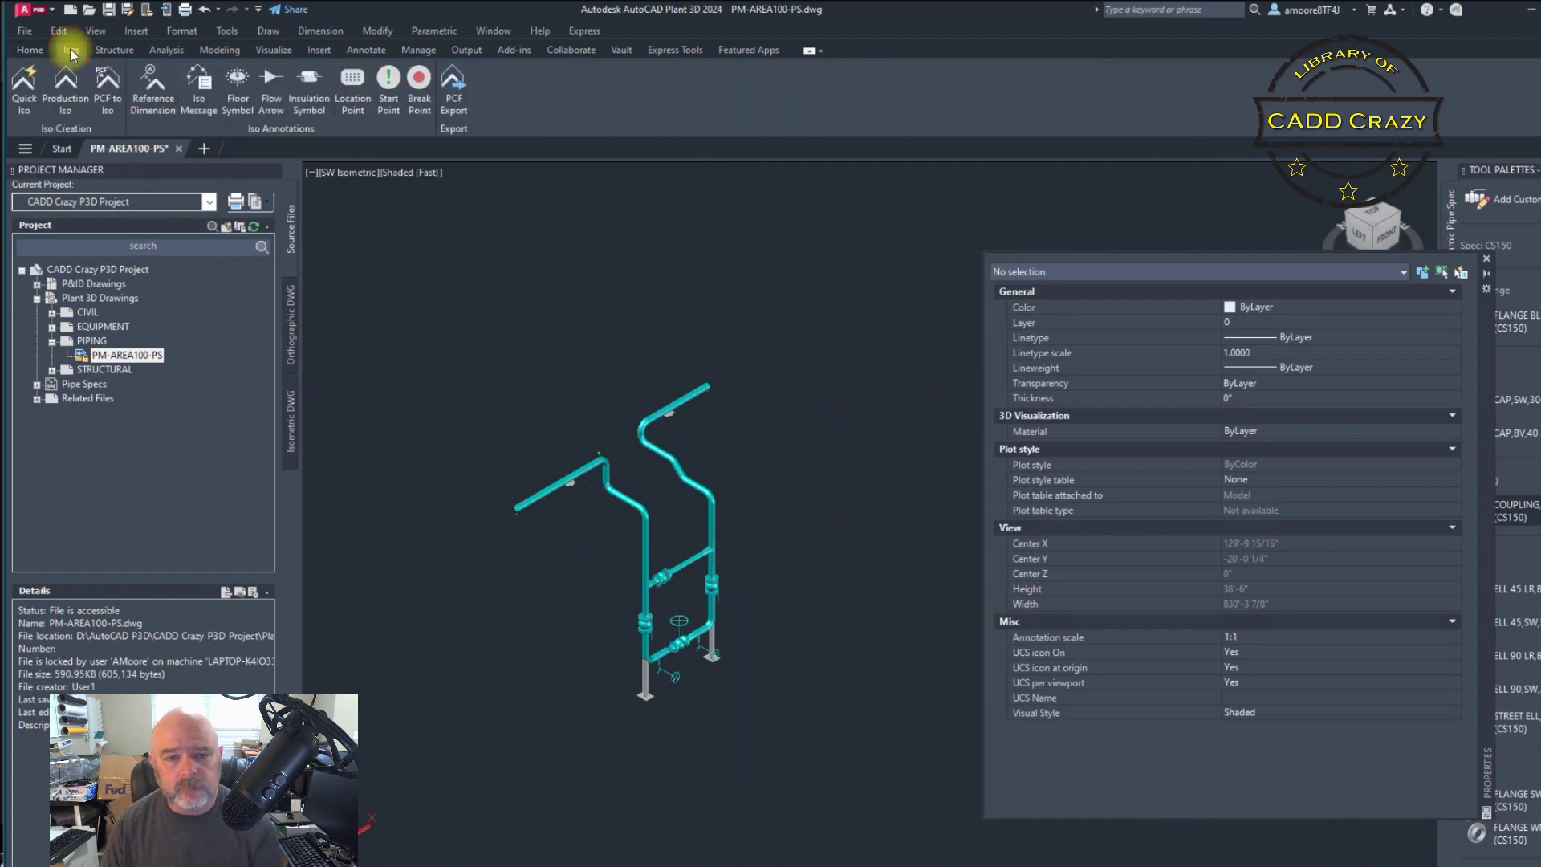
left_click(27, 84)
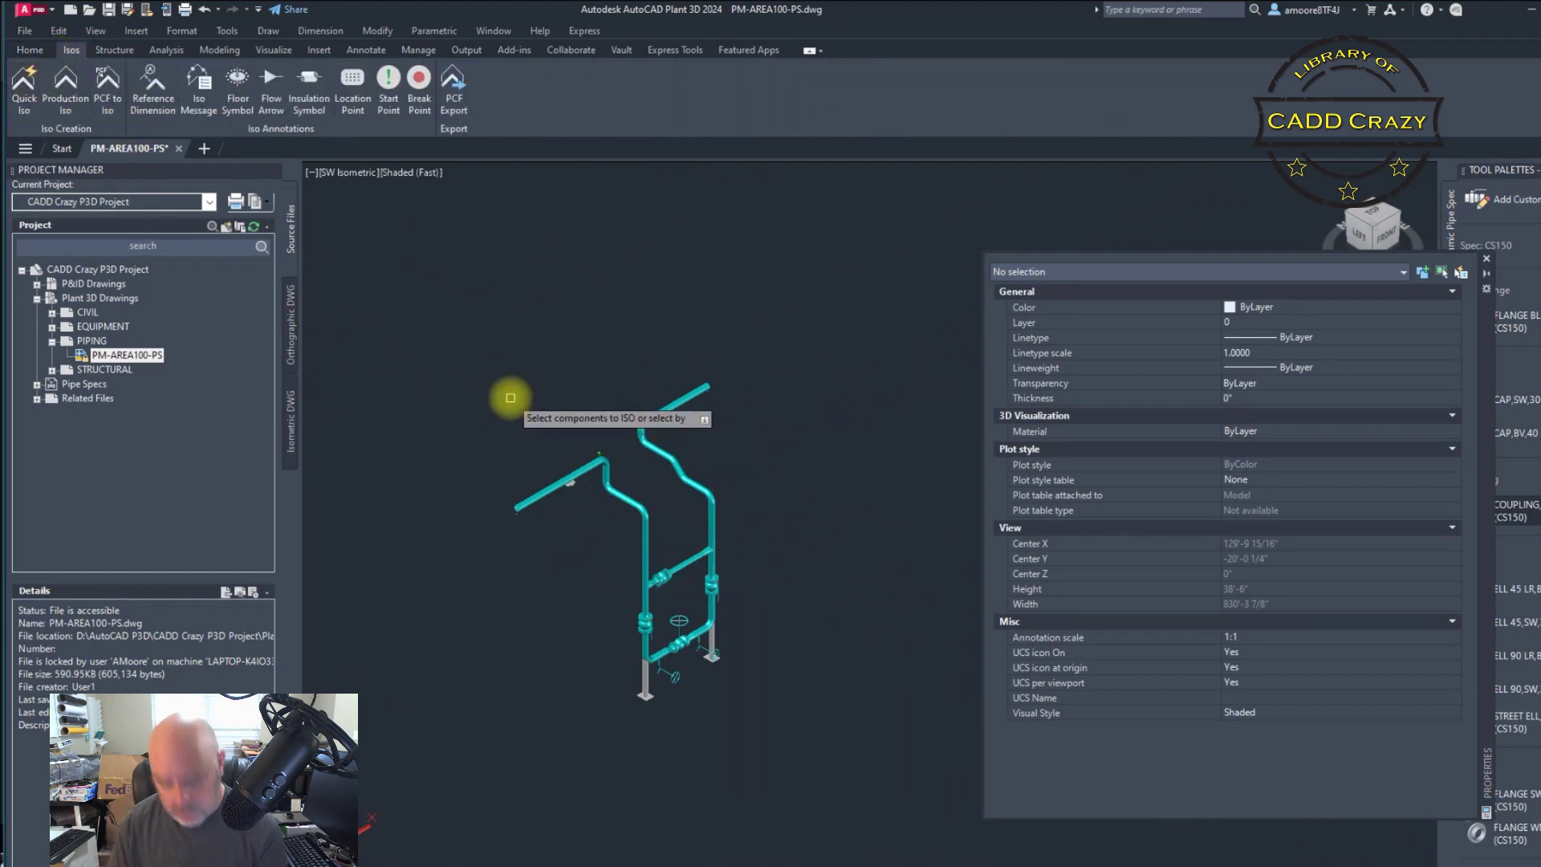
key("Return")
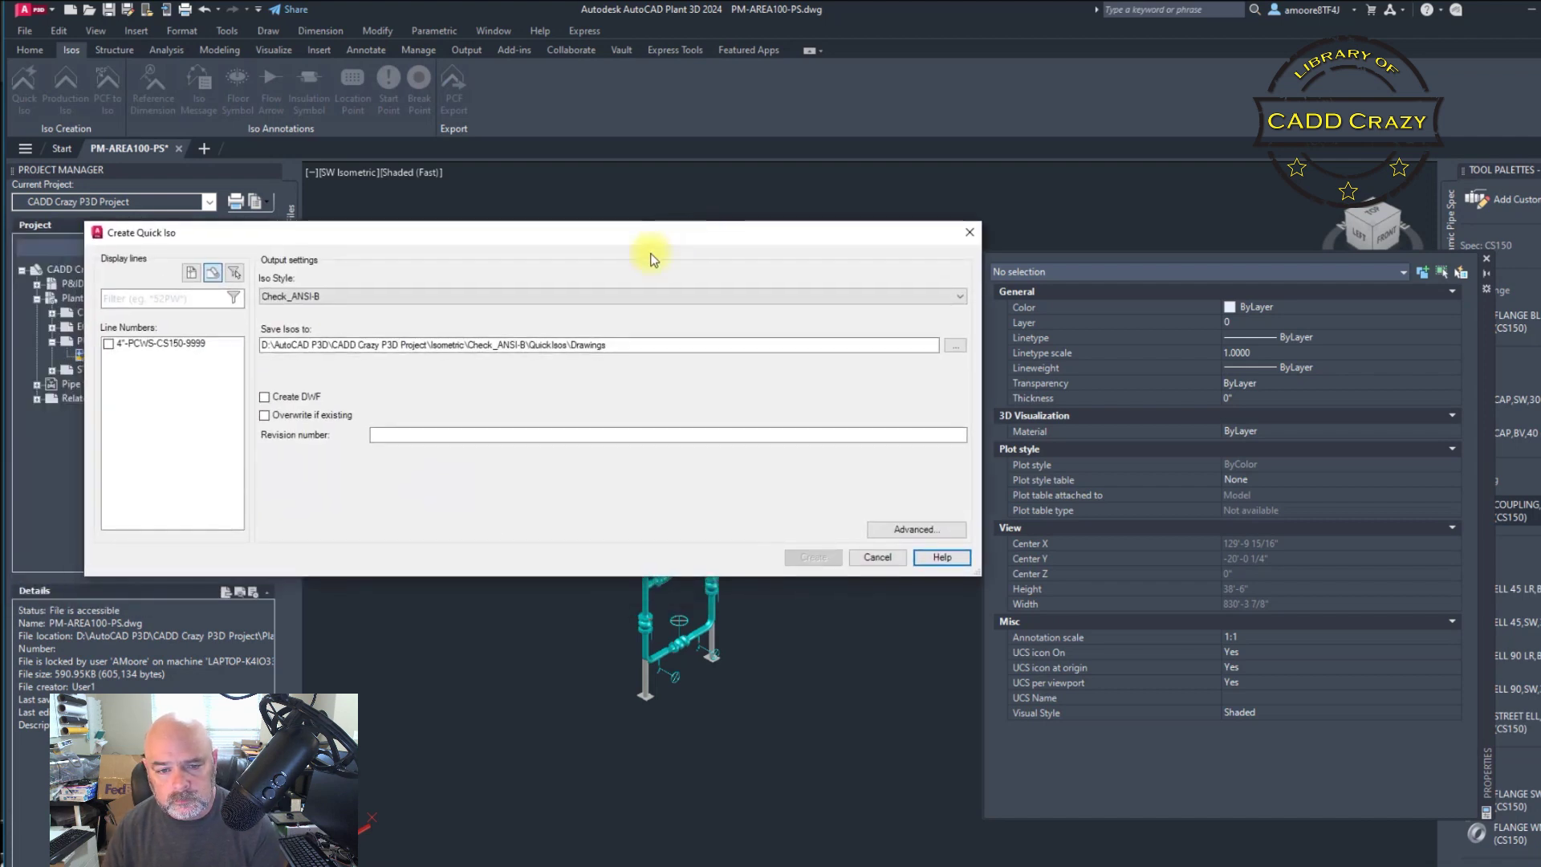
left_click(109, 344)
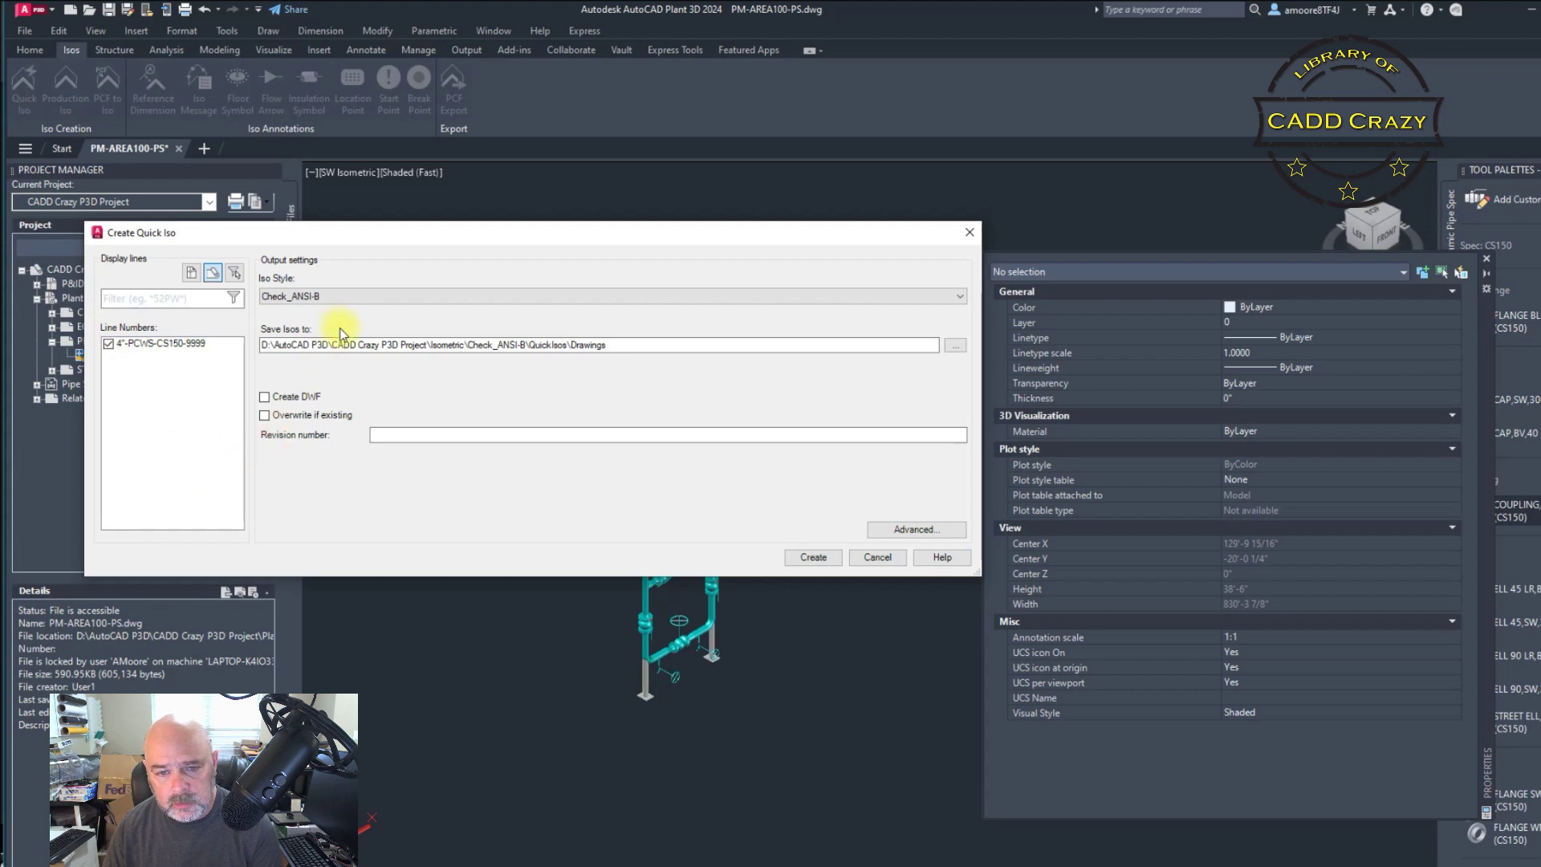
left_click(358, 297)
left_click(319, 372)
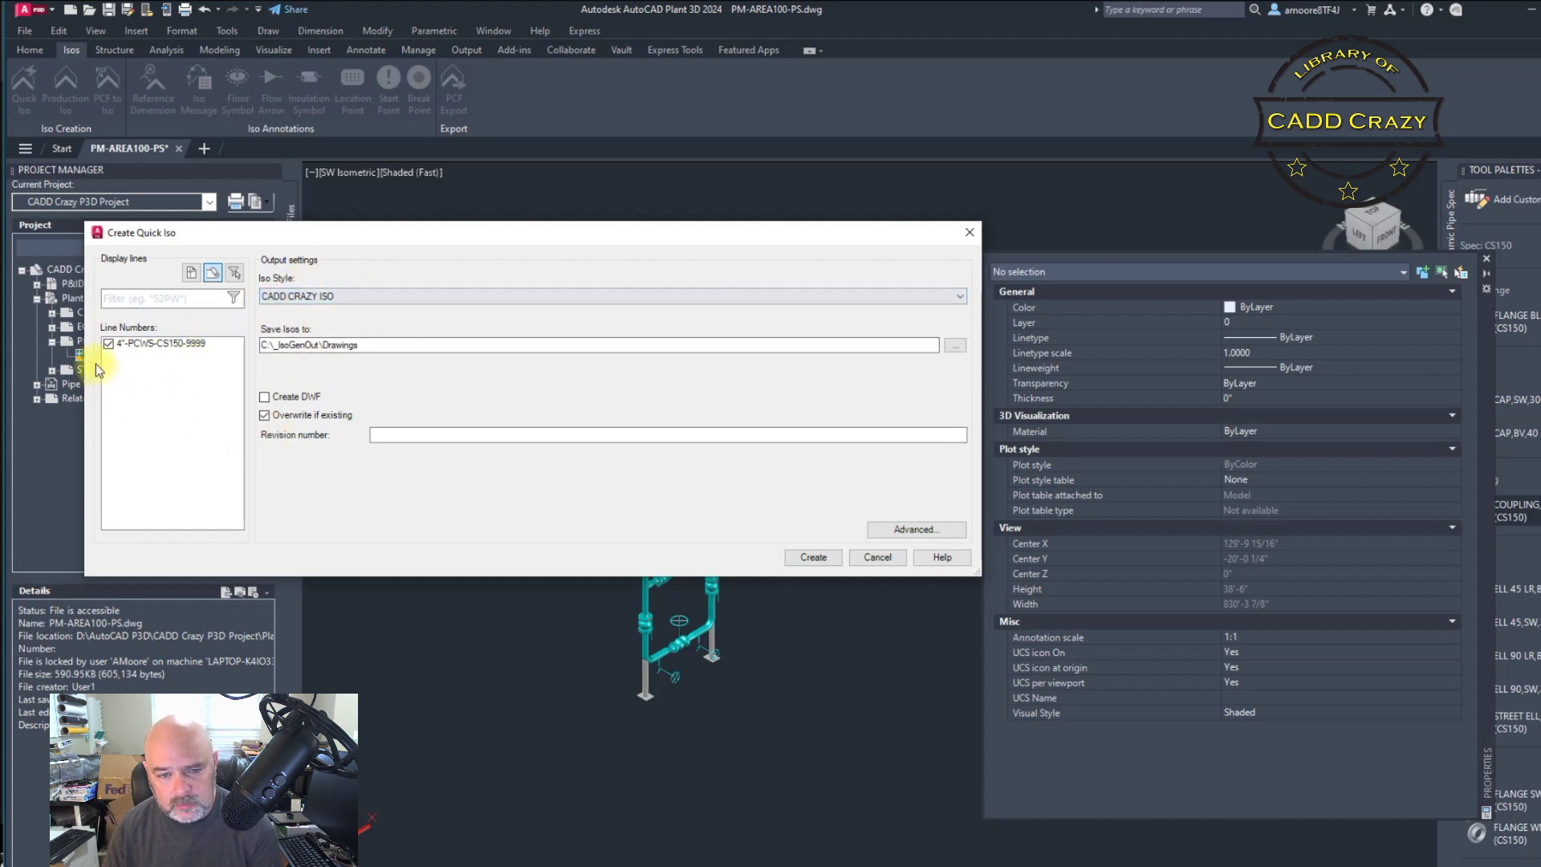
left_click(812, 557)
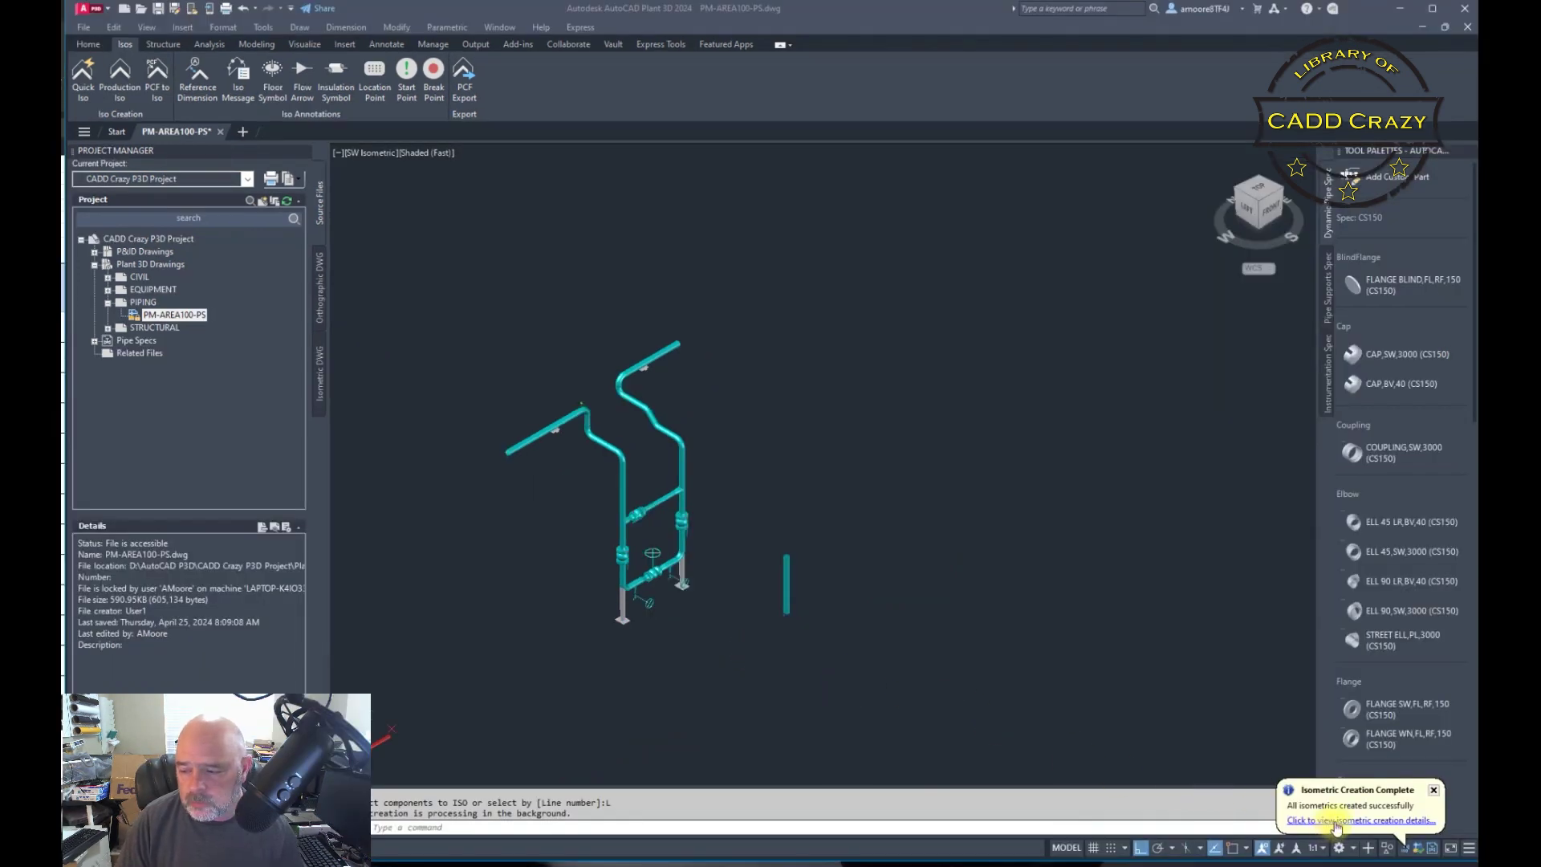
Open 4-PCWS-CS150-9999-SHT 1.dwg from the isometric creation details and examine the line list values in its title block.
left_click(1337, 821)
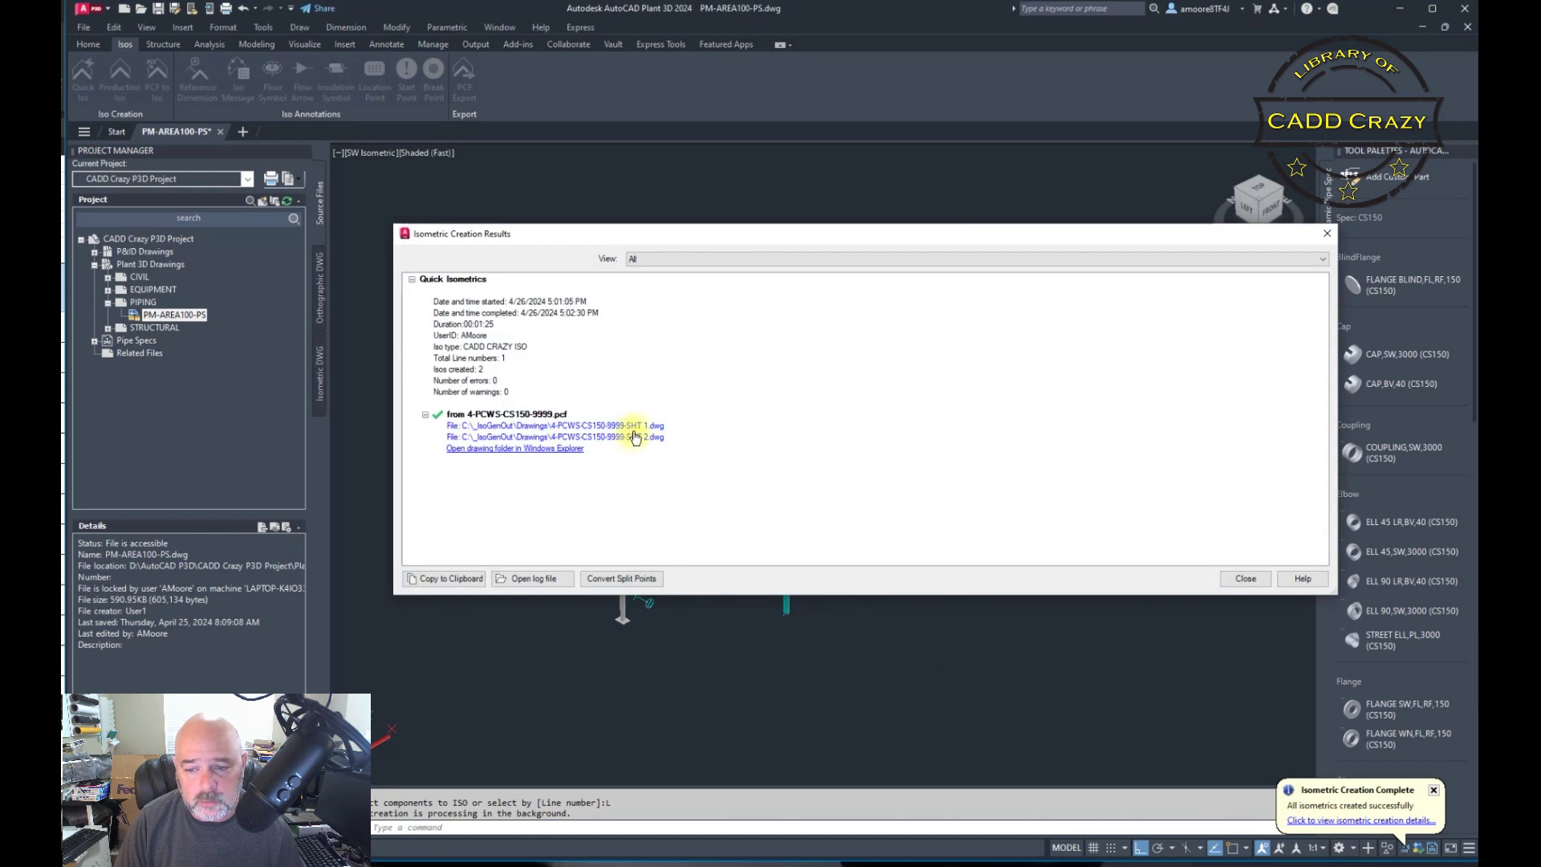
left_click(632, 427)
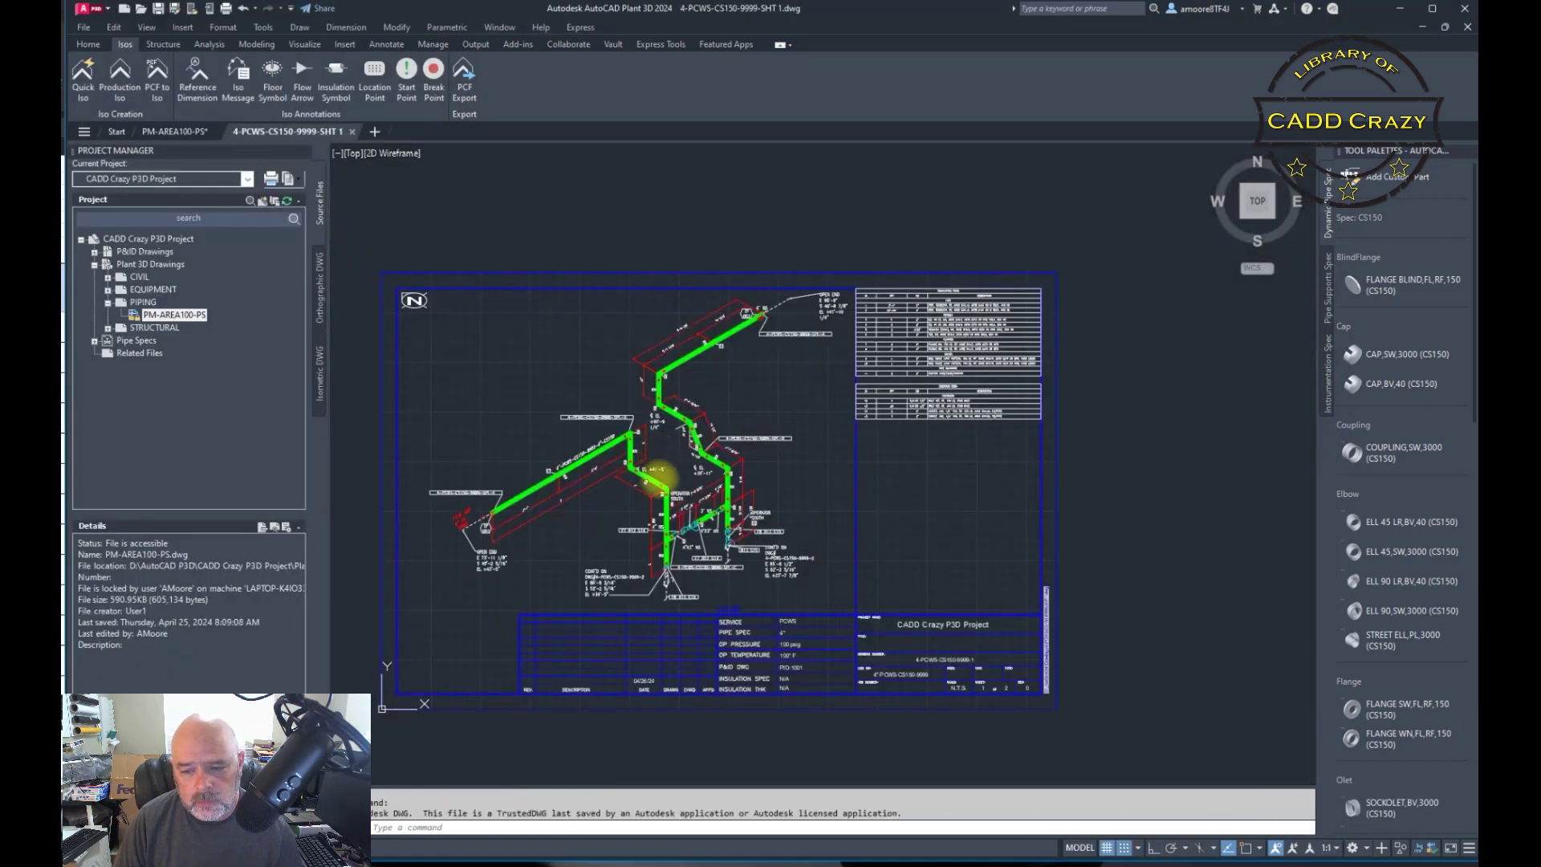
scroll(779, 647, "up", 5)
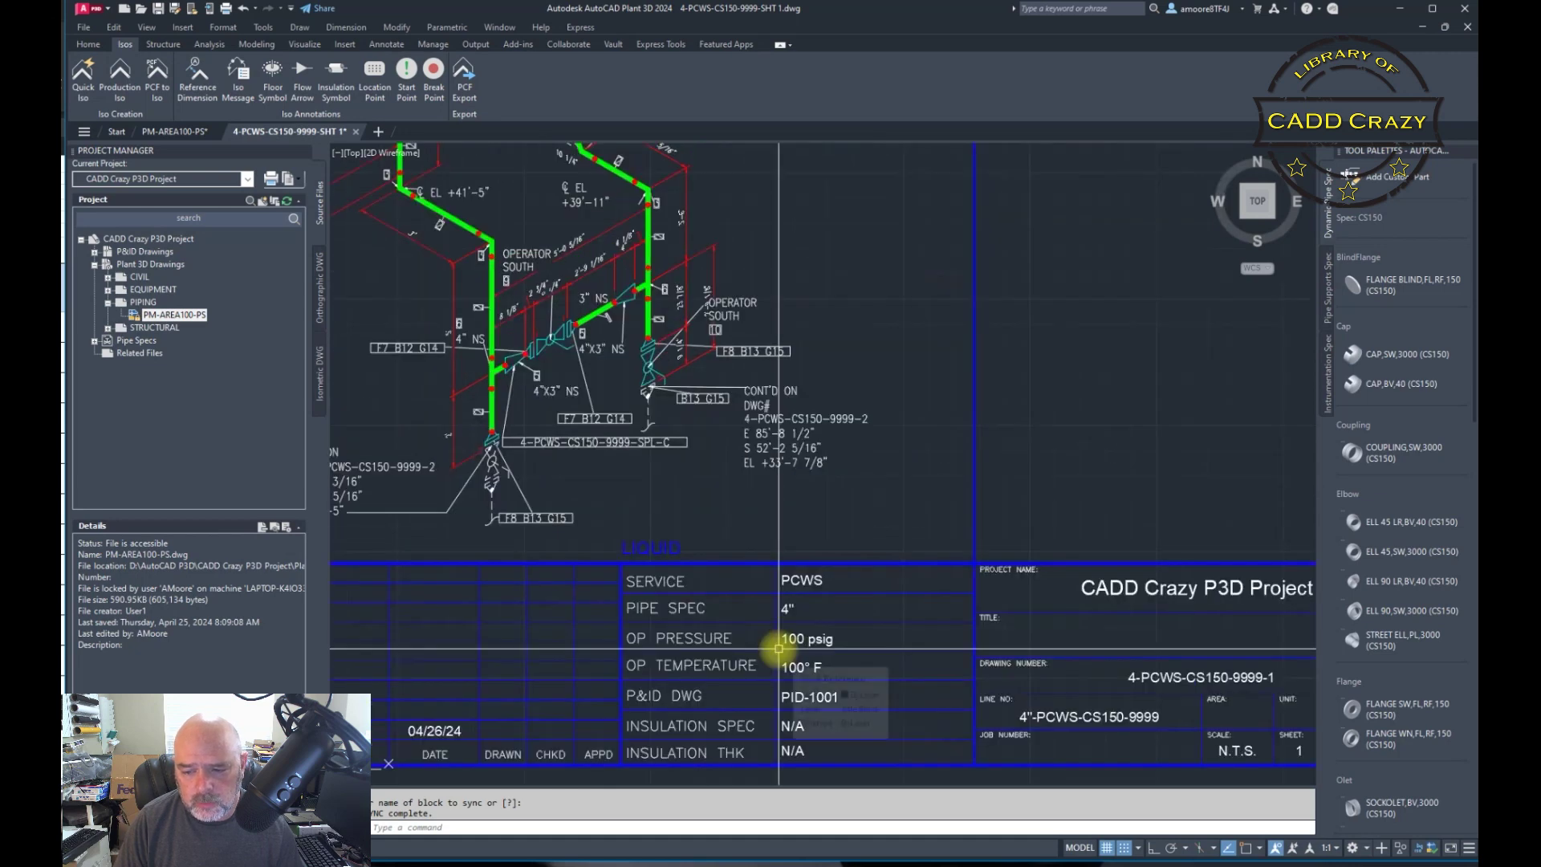
scroll(779, 647, "down", 3)
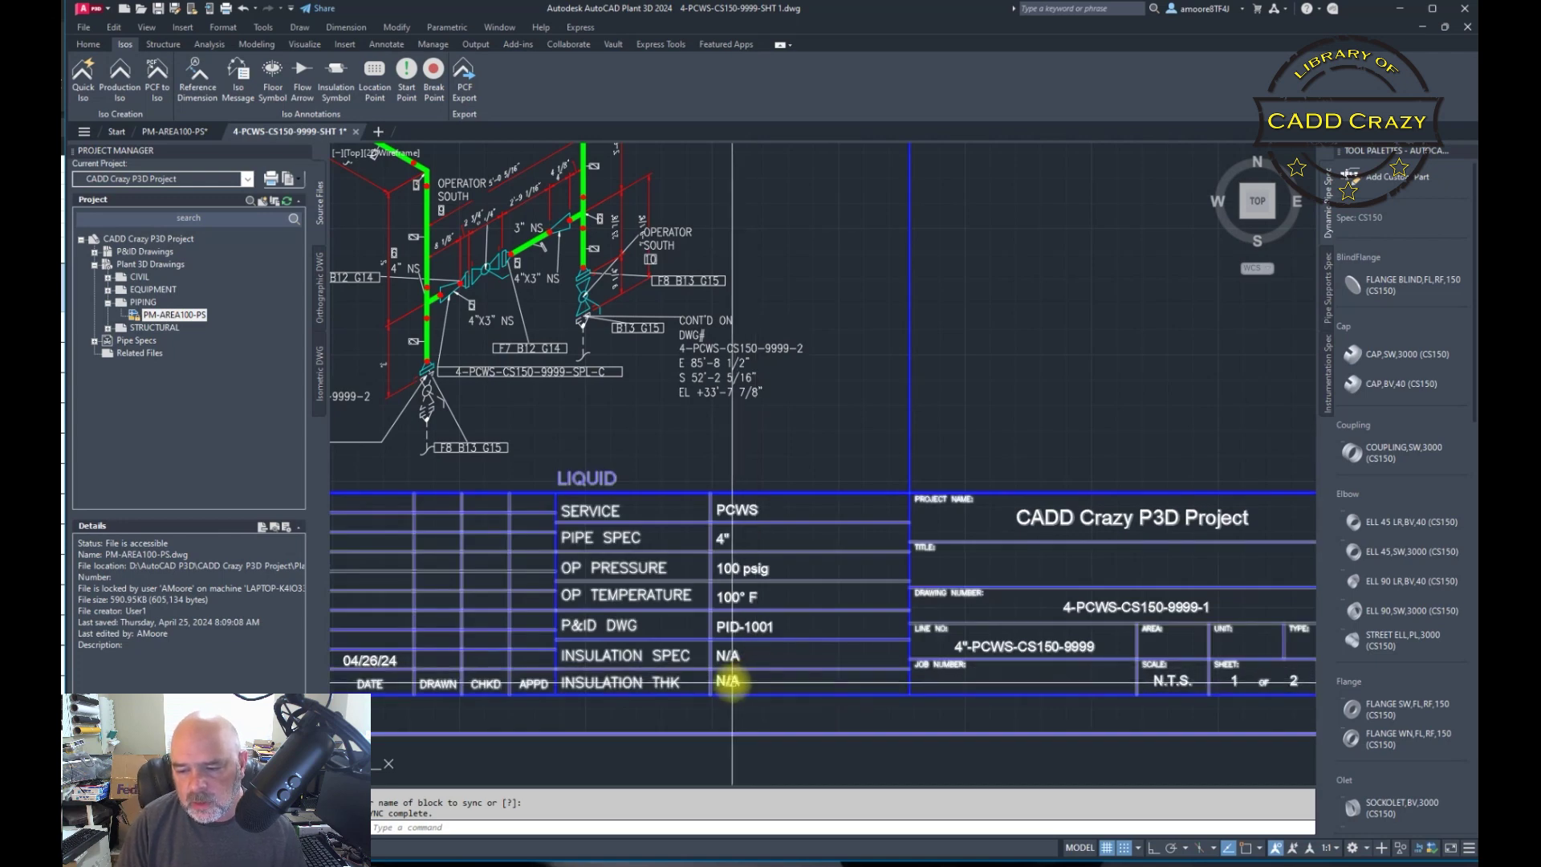
scroll(562, 480, "up", 3)
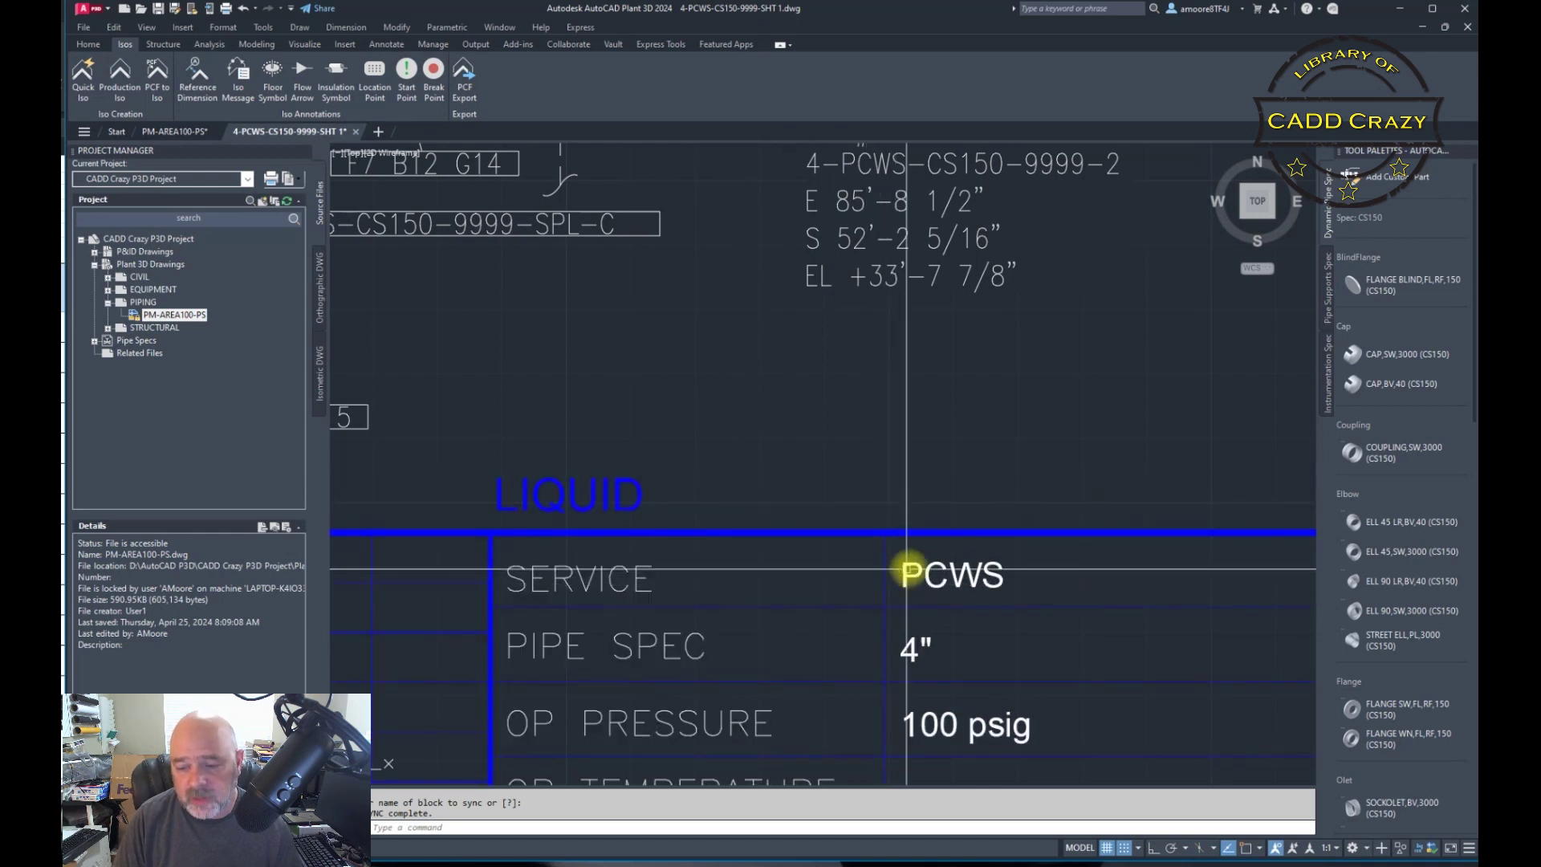
scroll(897, 590, "down", 3)
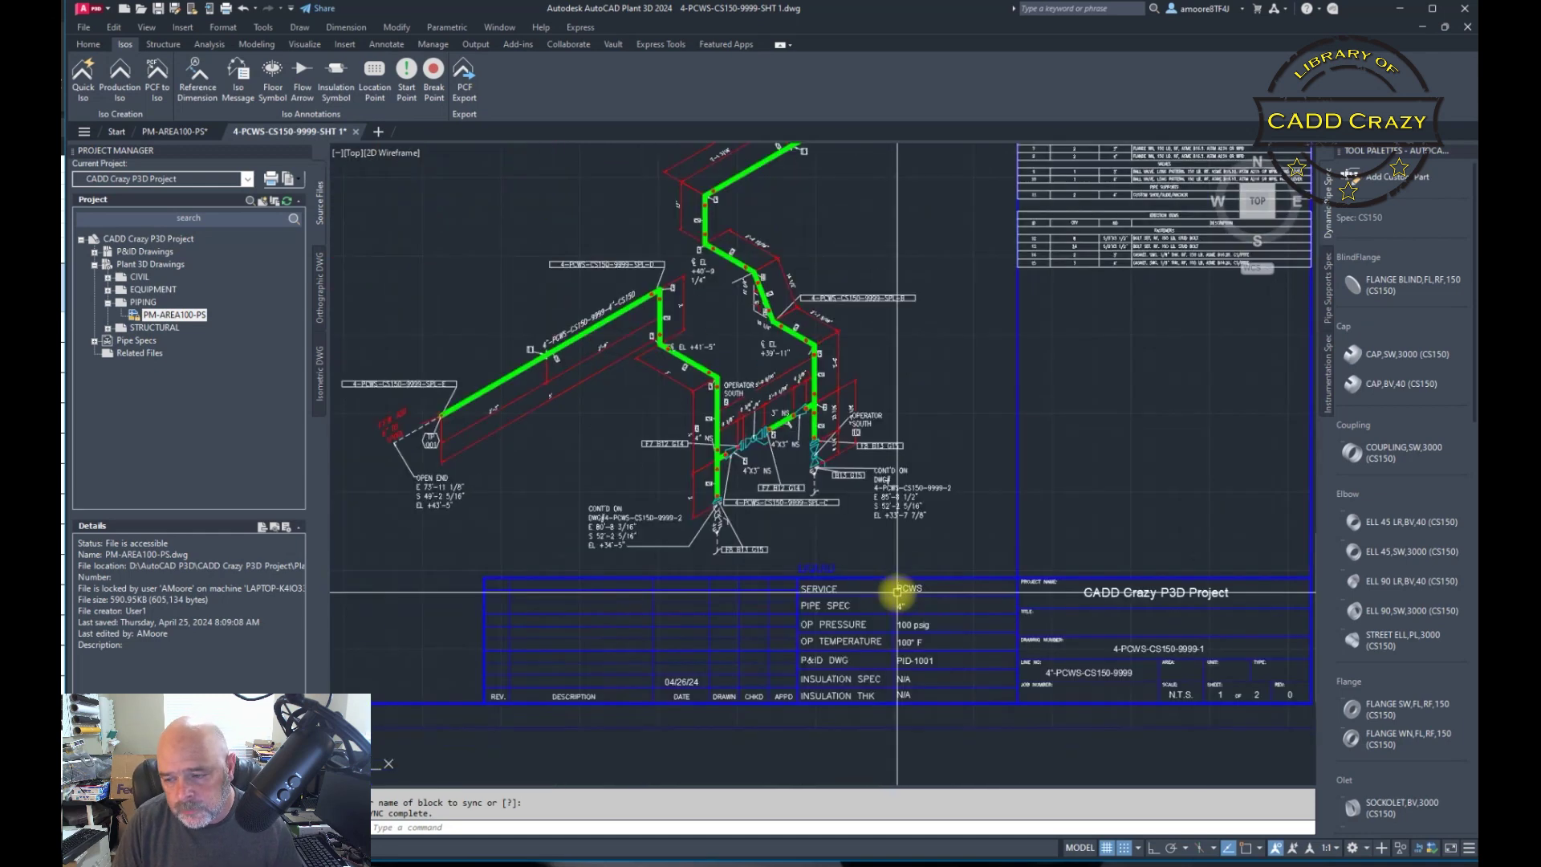
middle_click_drag(896, 590, 924, 687)
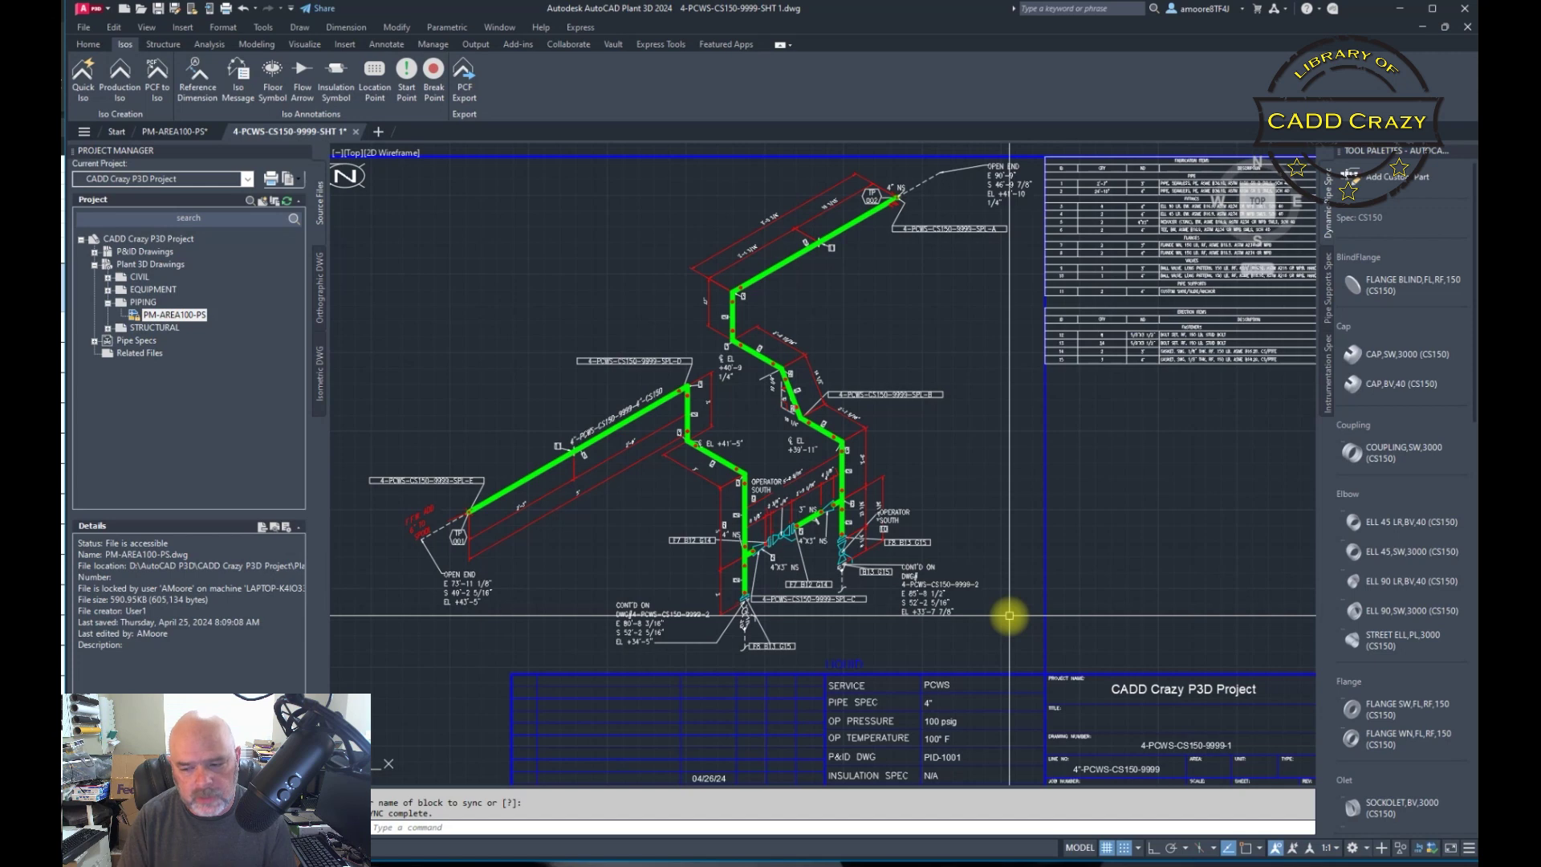